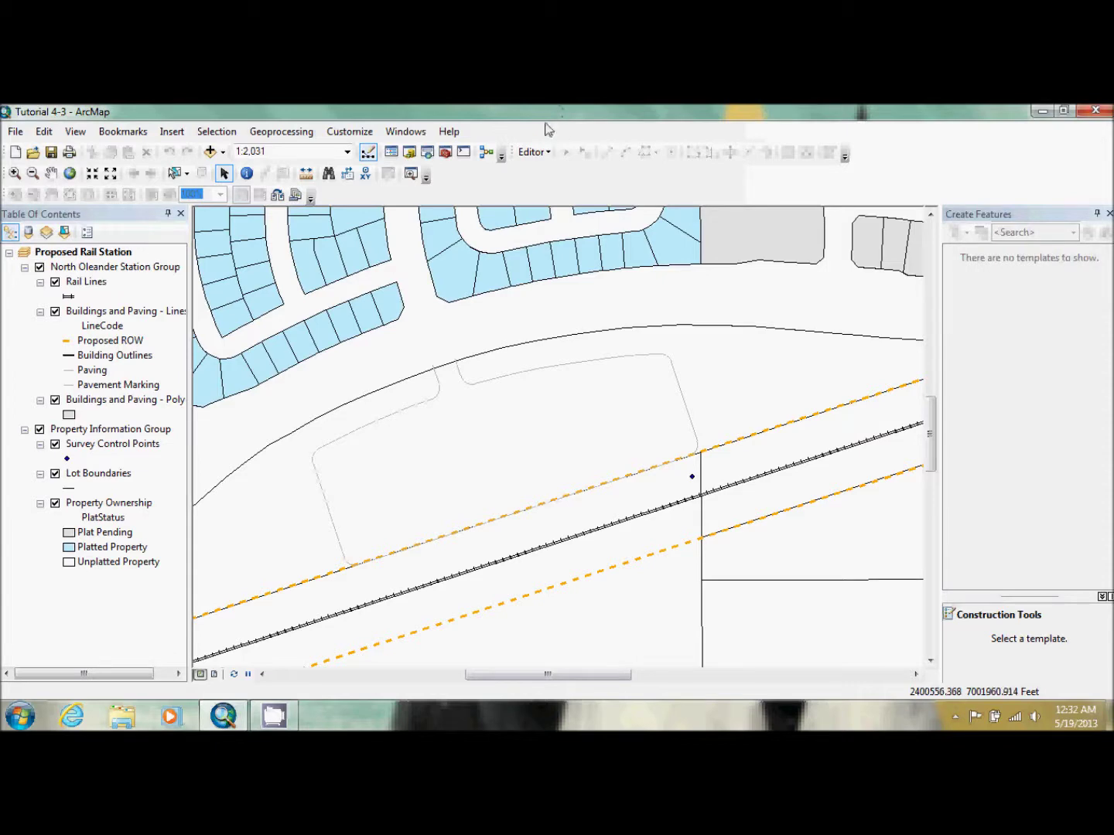
- Start an edit session on the ORTA.mdb geodatabase
left_click(533, 154)
left_click(551, 169)
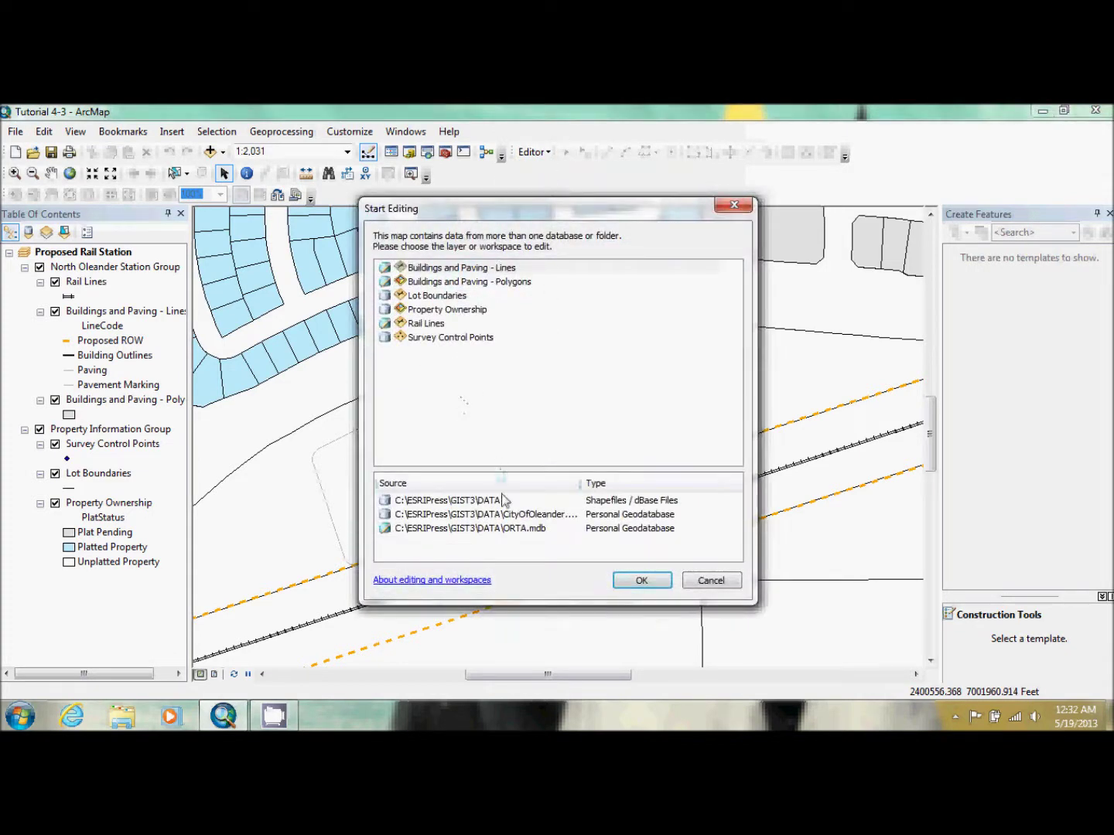
left_click(520, 534)
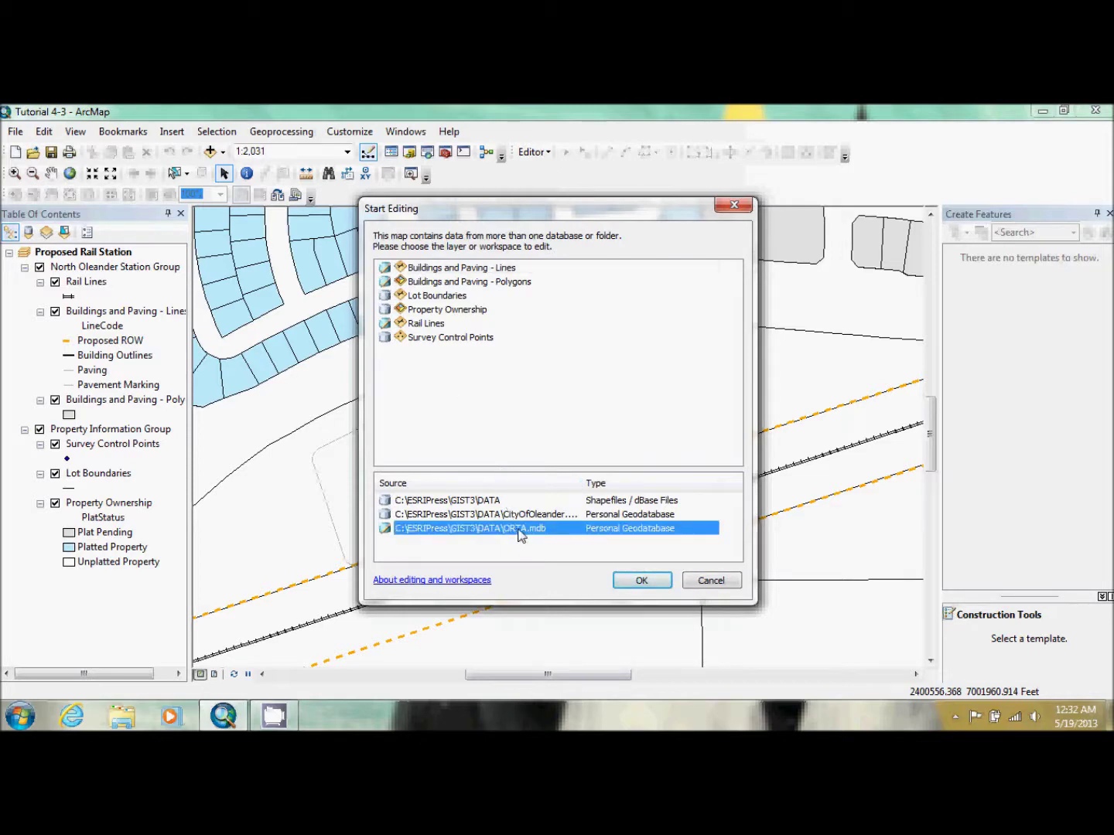
left_click(641, 582)
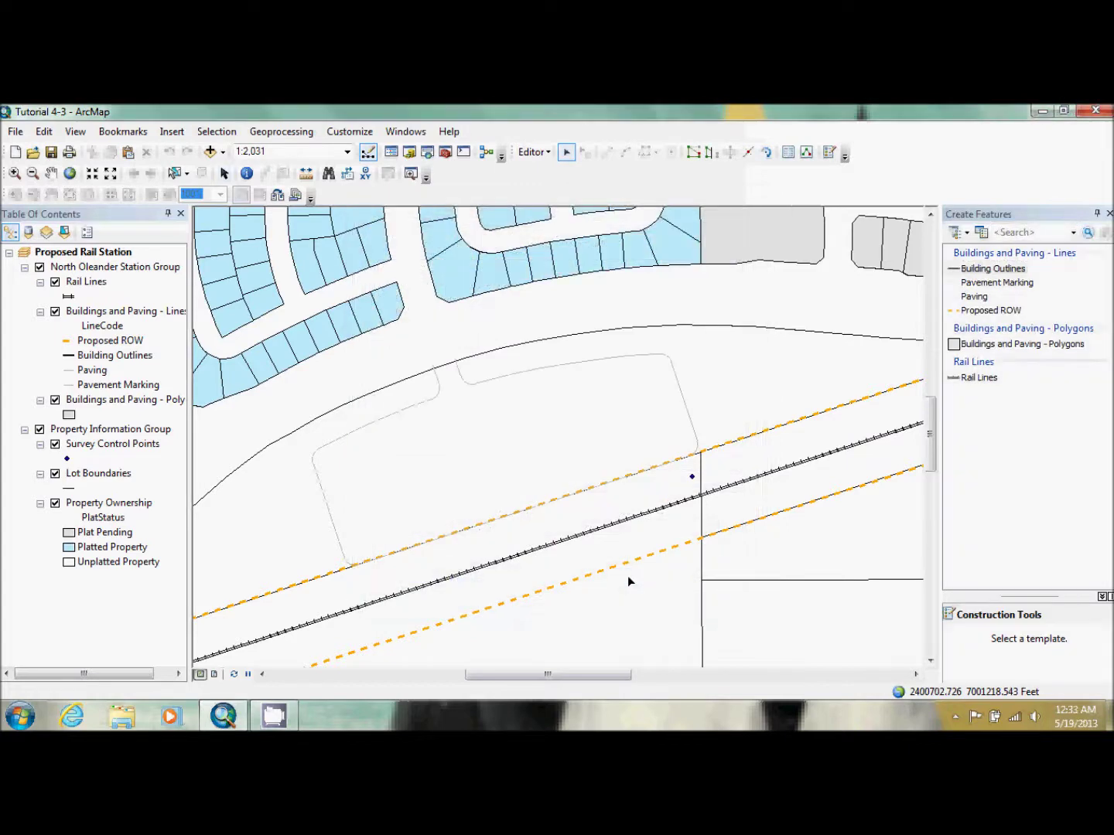
- Set editing direction type to Quadrant Bearing with Degrees Minutes Seconds units
left_click(533, 152)
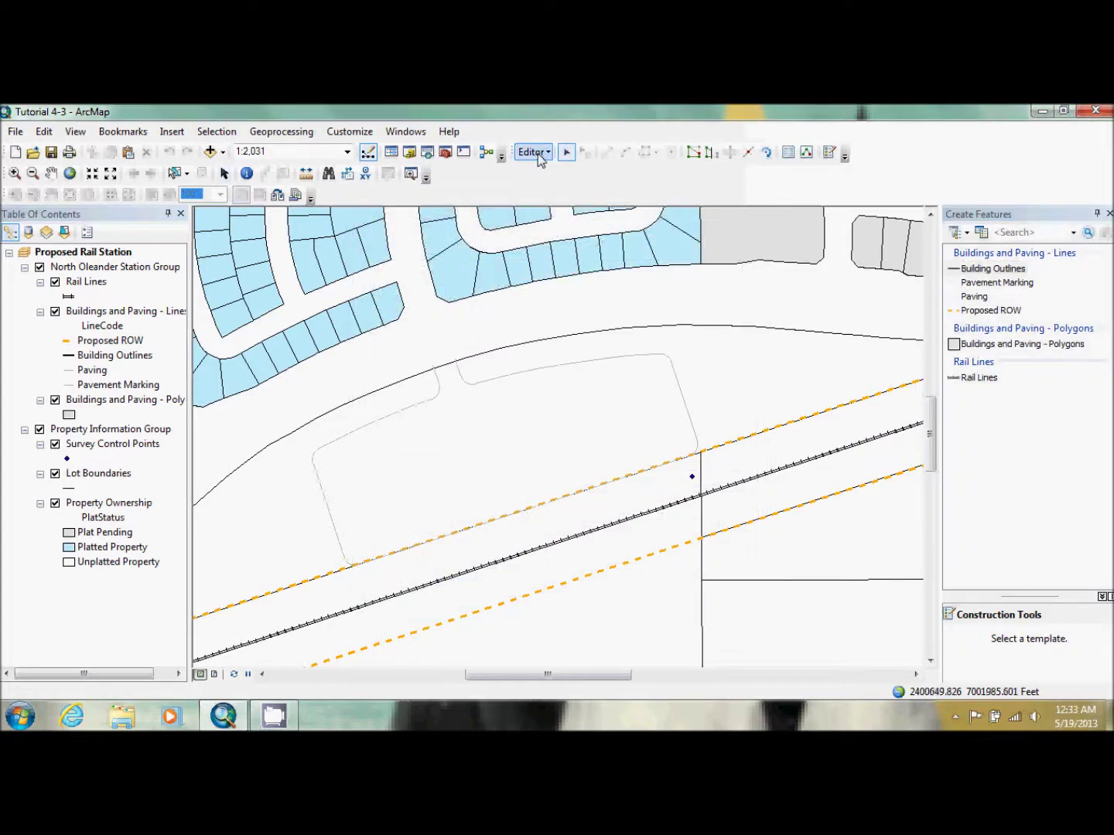
left_click(564, 455)
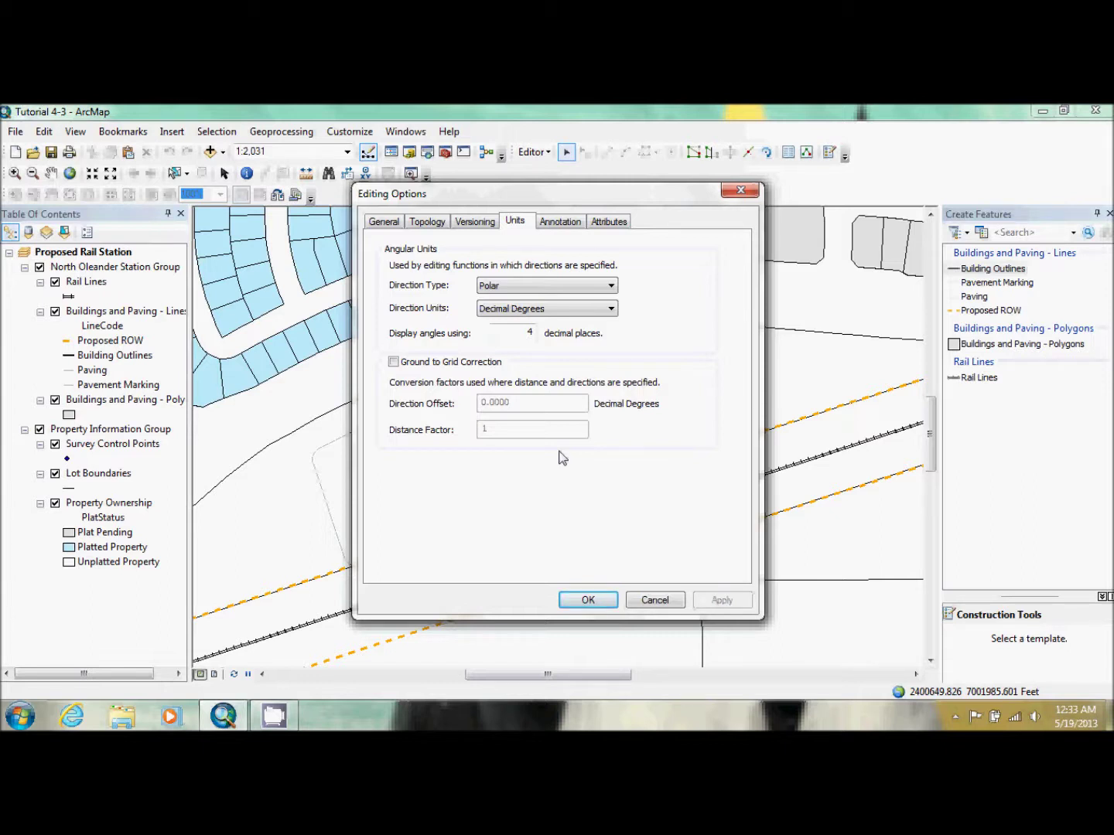
left_click(554, 285)
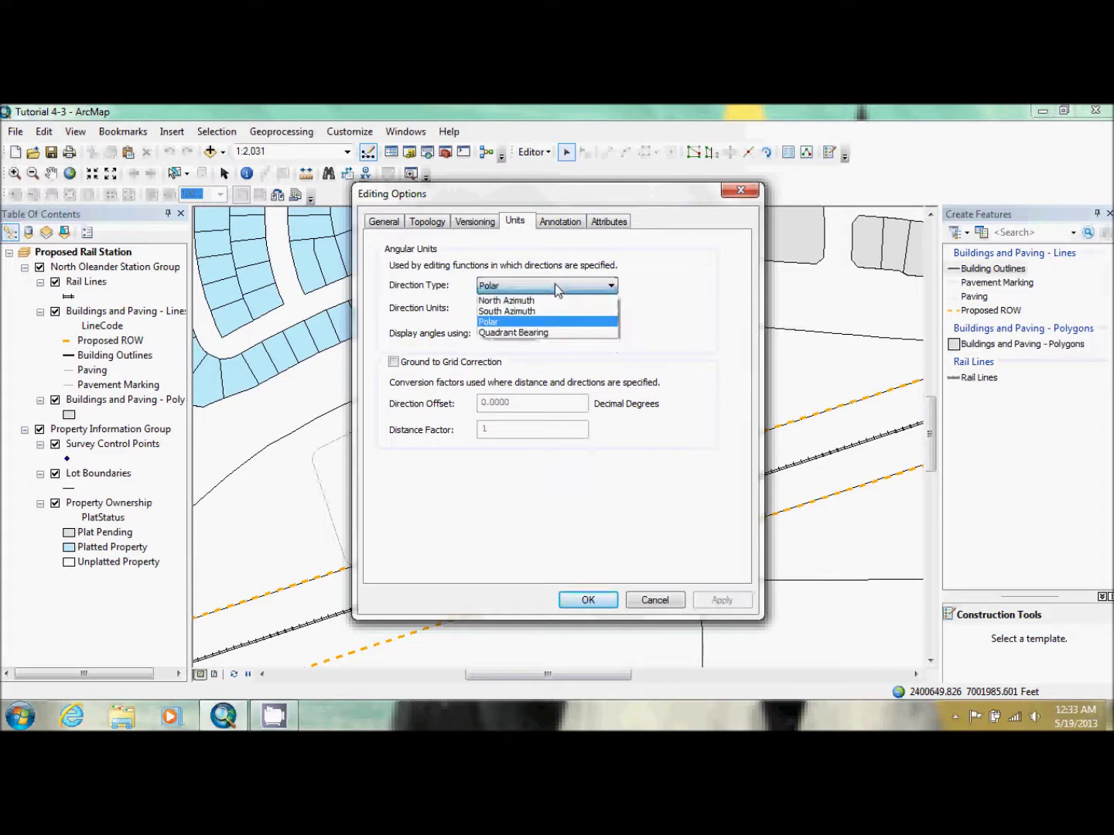
left_click(553, 332)
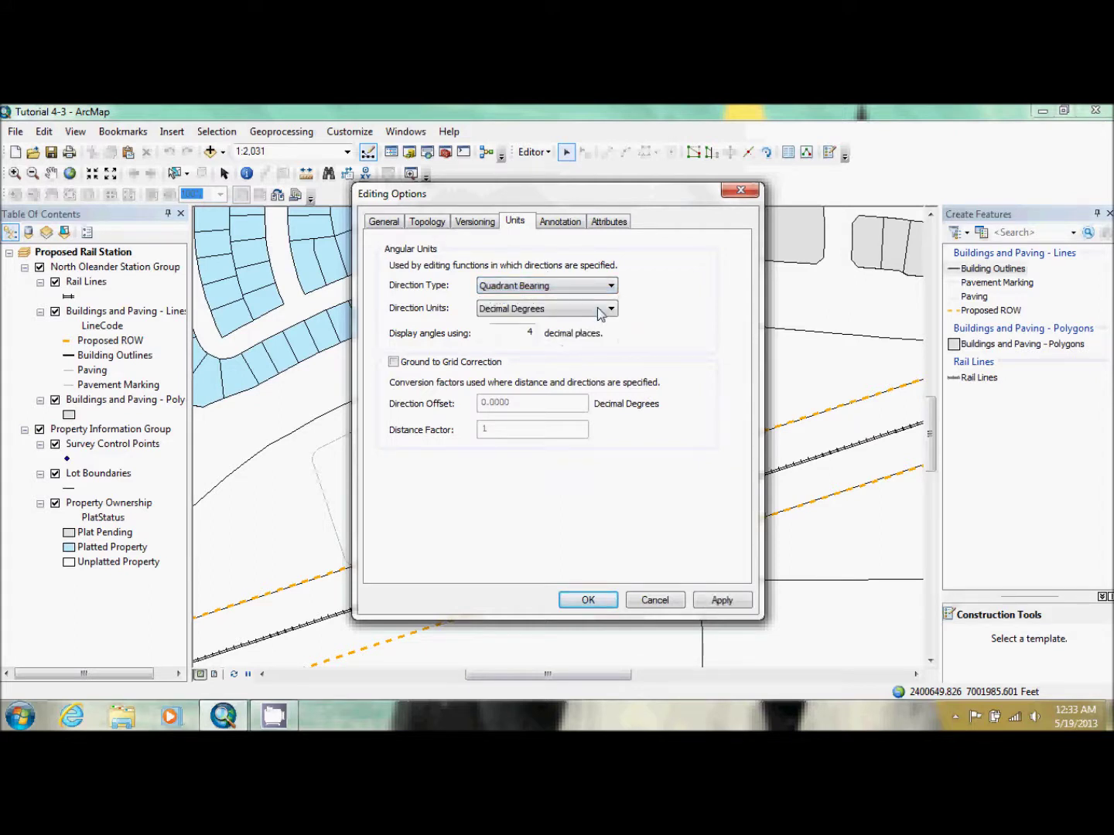
left_click(600, 309)
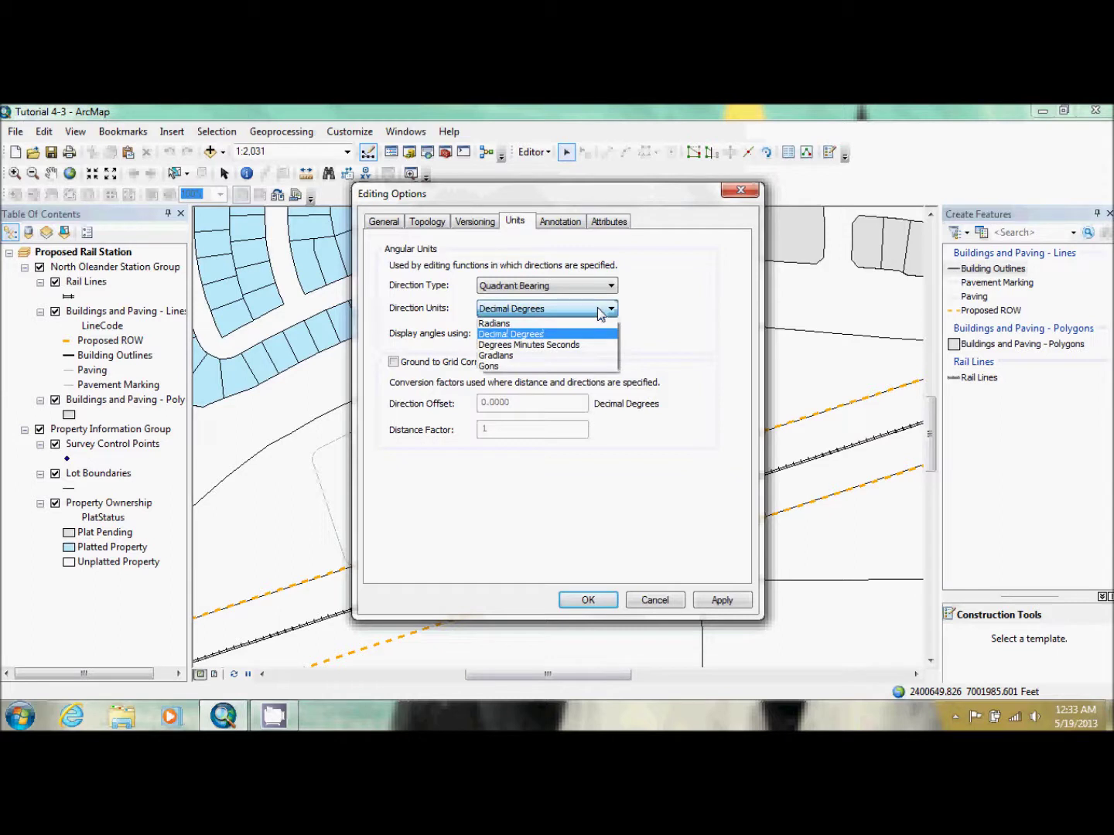
left_click(583, 344)
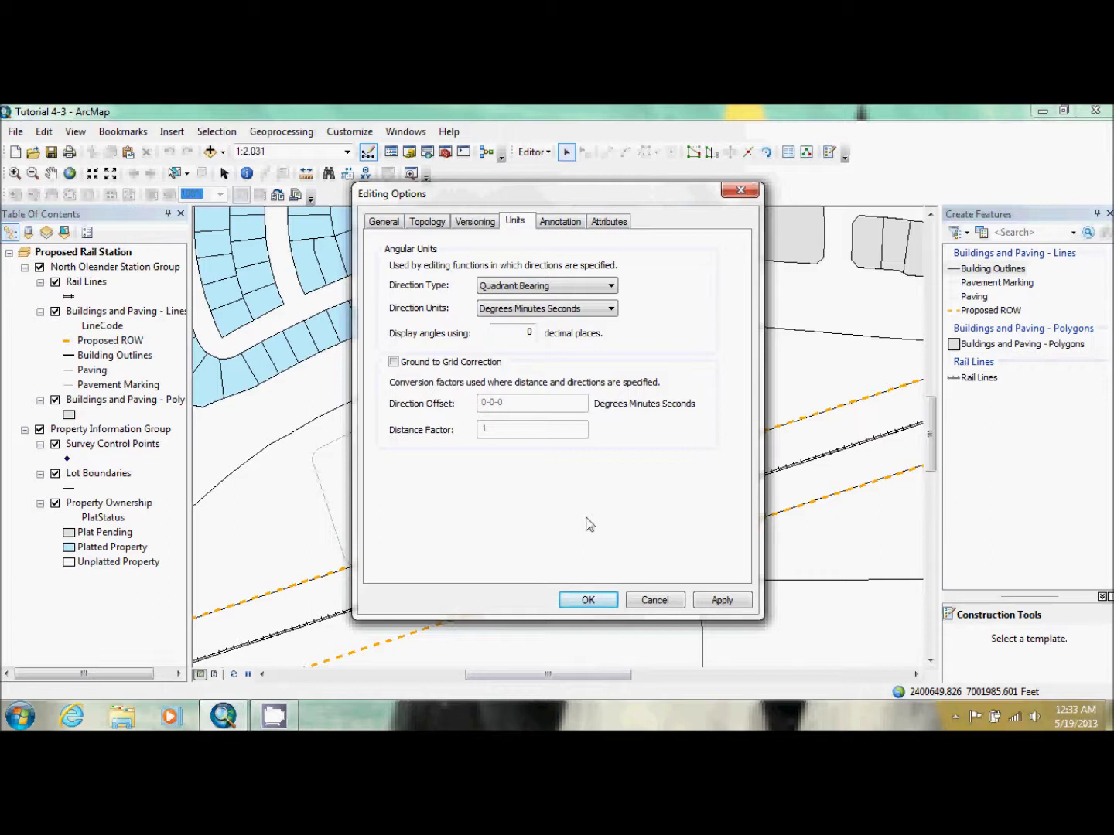
left_click(591, 601)
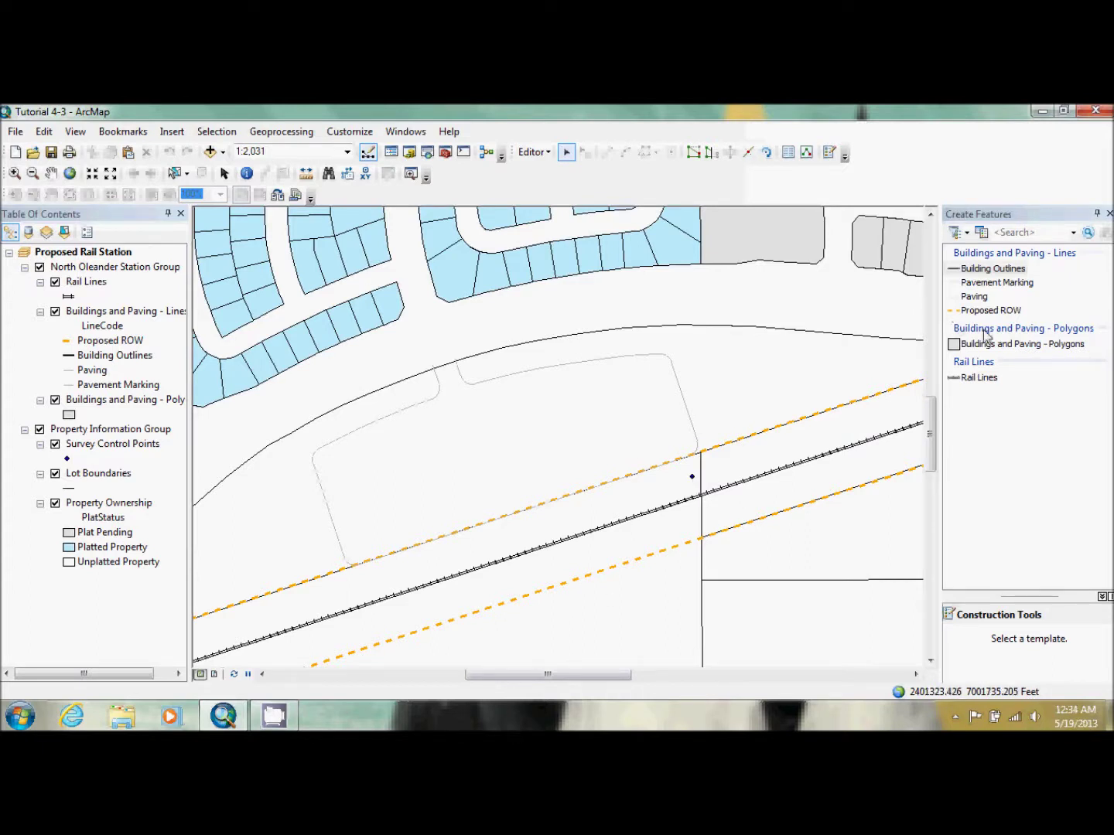
- Choose the Buildings and Paving - Polygons template and snap the first vertex to the survey control point
left_click(1007, 348)
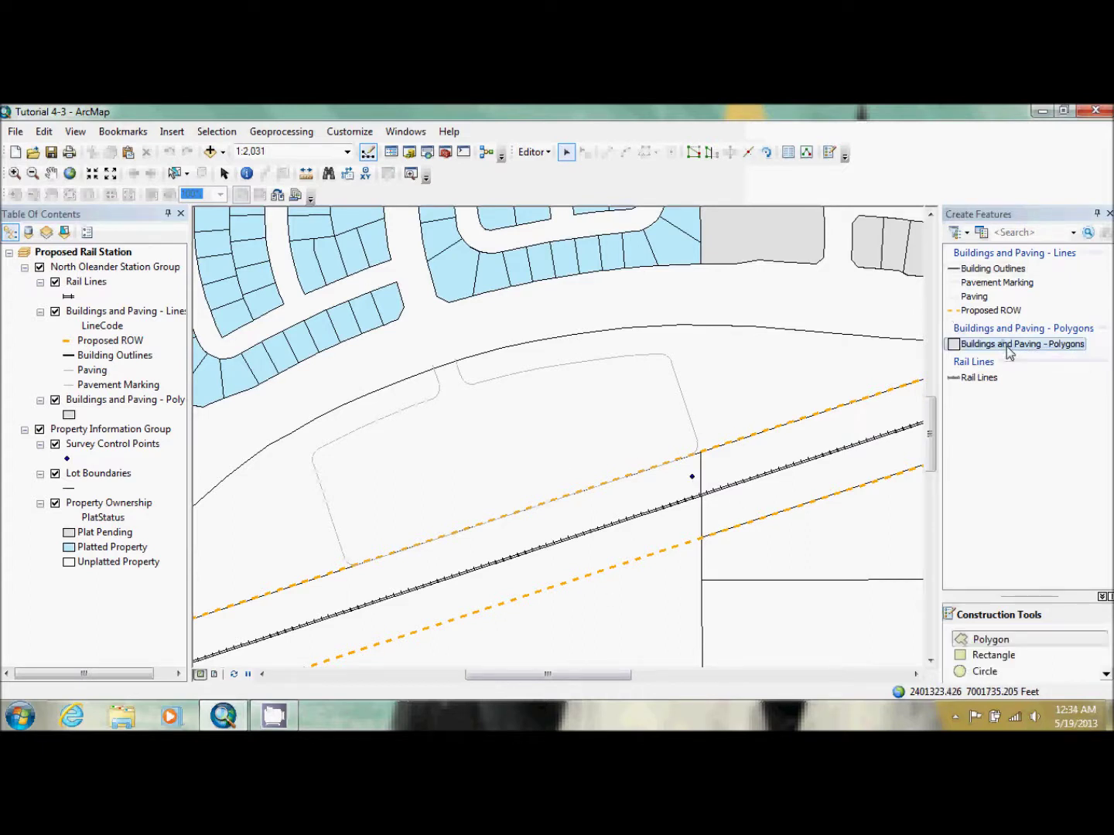
left_click(693, 478)
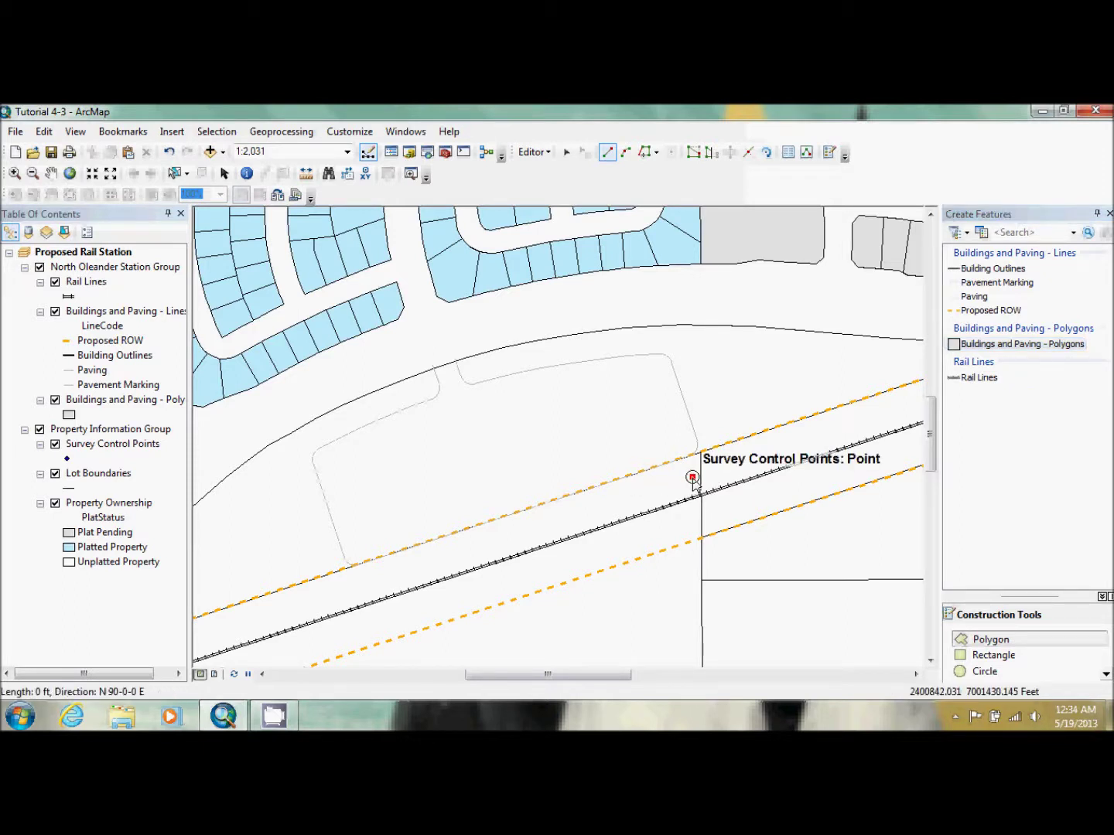
right_click(693, 479)
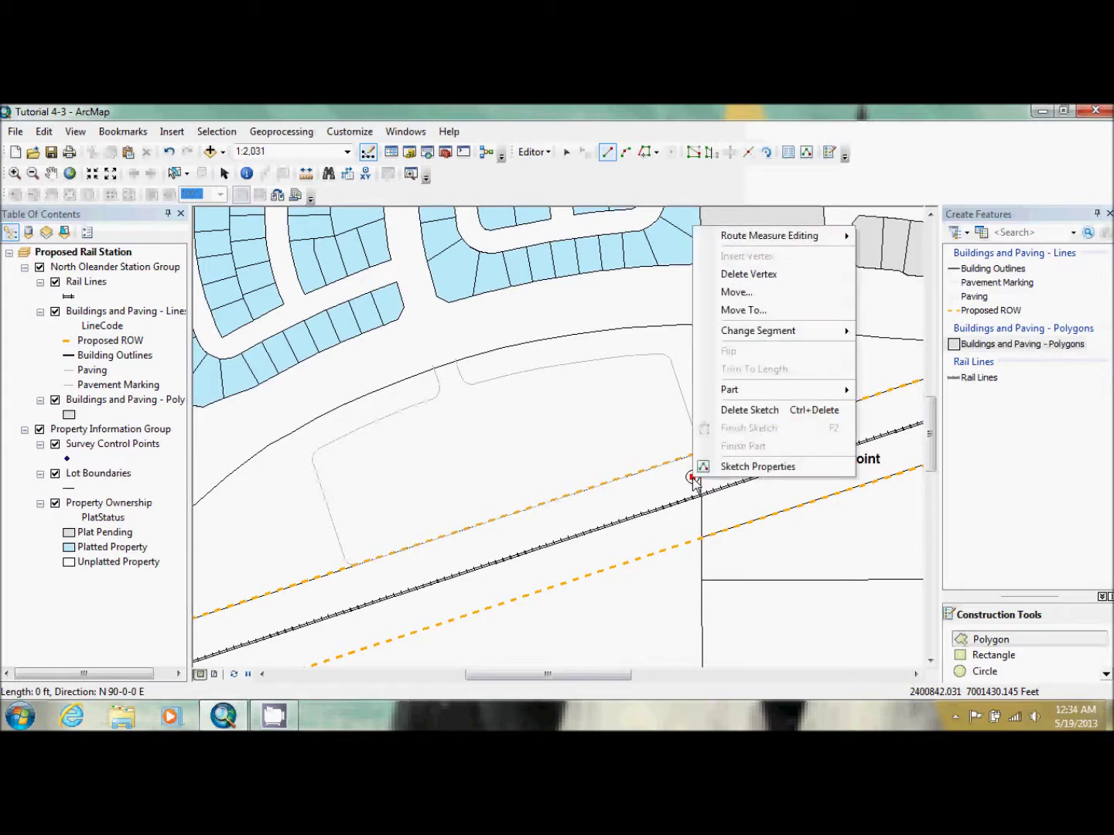
right_click(631, 502)
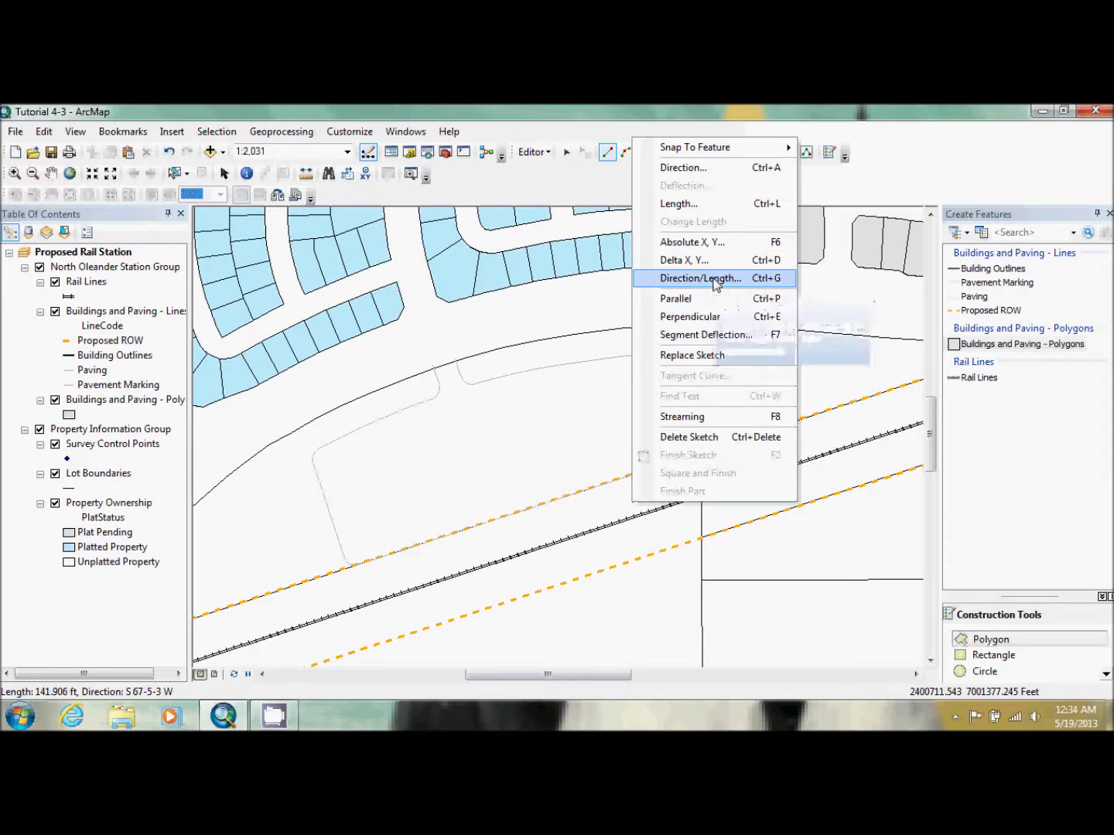
- Add a Direction/Length edge bearing S 67-12-47 W, 157.966 ft long
left_click(700, 280)
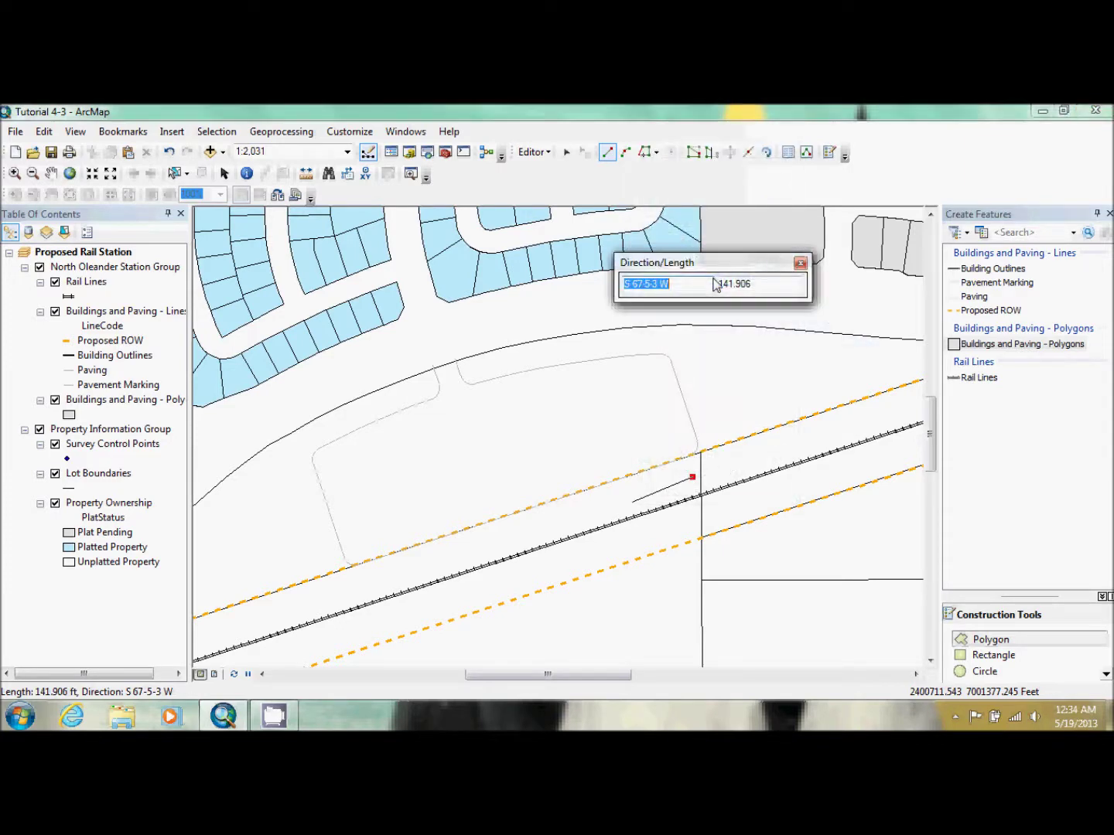
left_click(650, 287)
key("BackSpace")
key("BackSpace")
type("-12")
key("Delete")
type("47")
double_click(775, 287)
key("BackSpace")
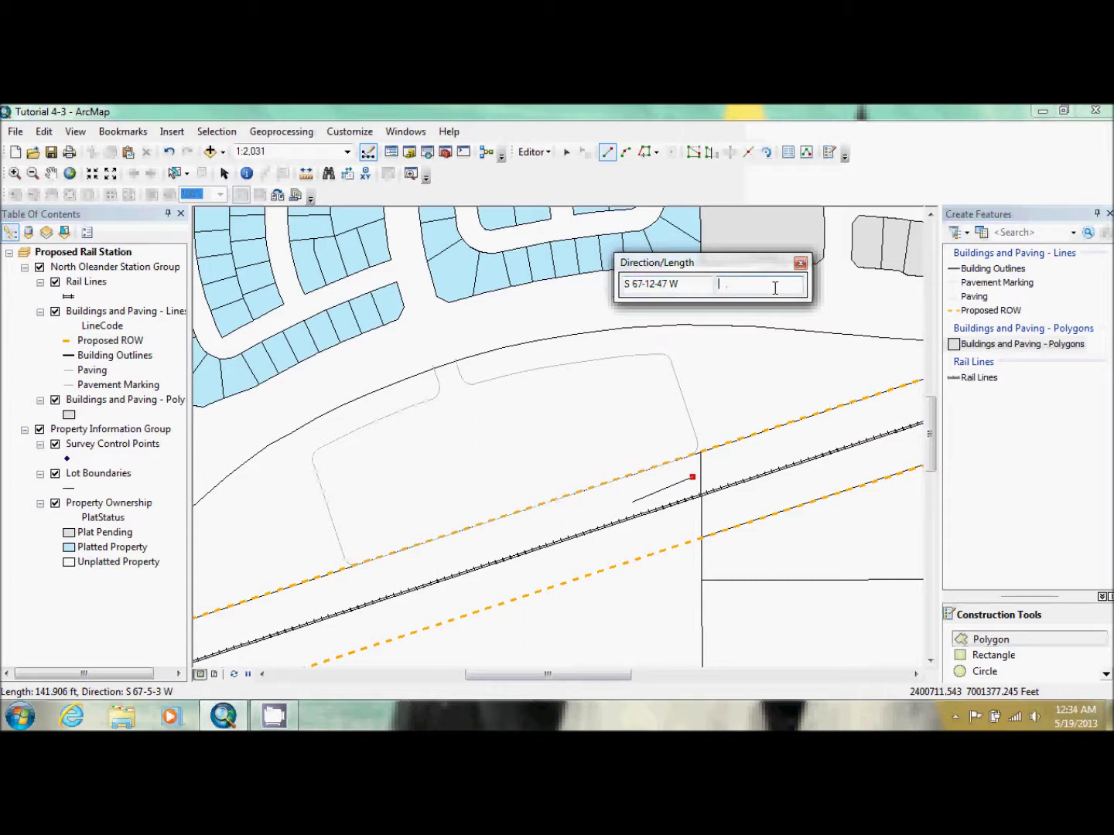
type("157.966")
key("Return")
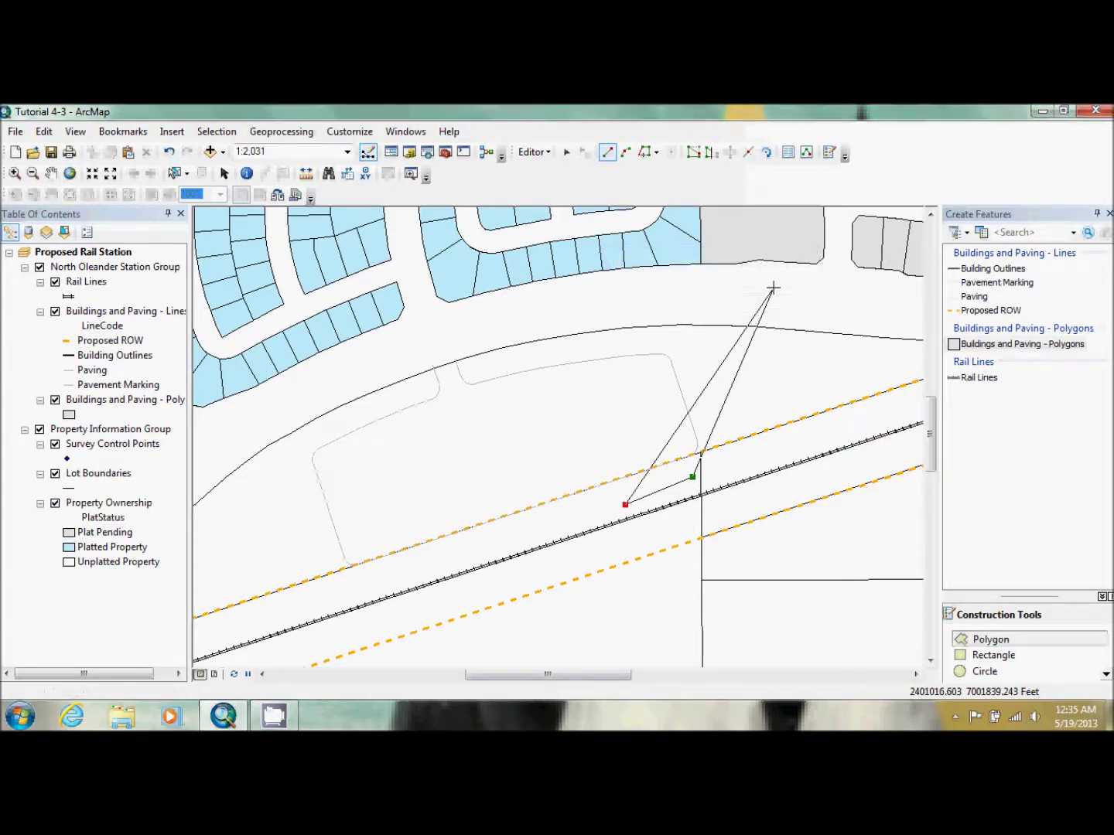
- Delete the sketch's starting vertex on the survey control point
right_click(692, 478)
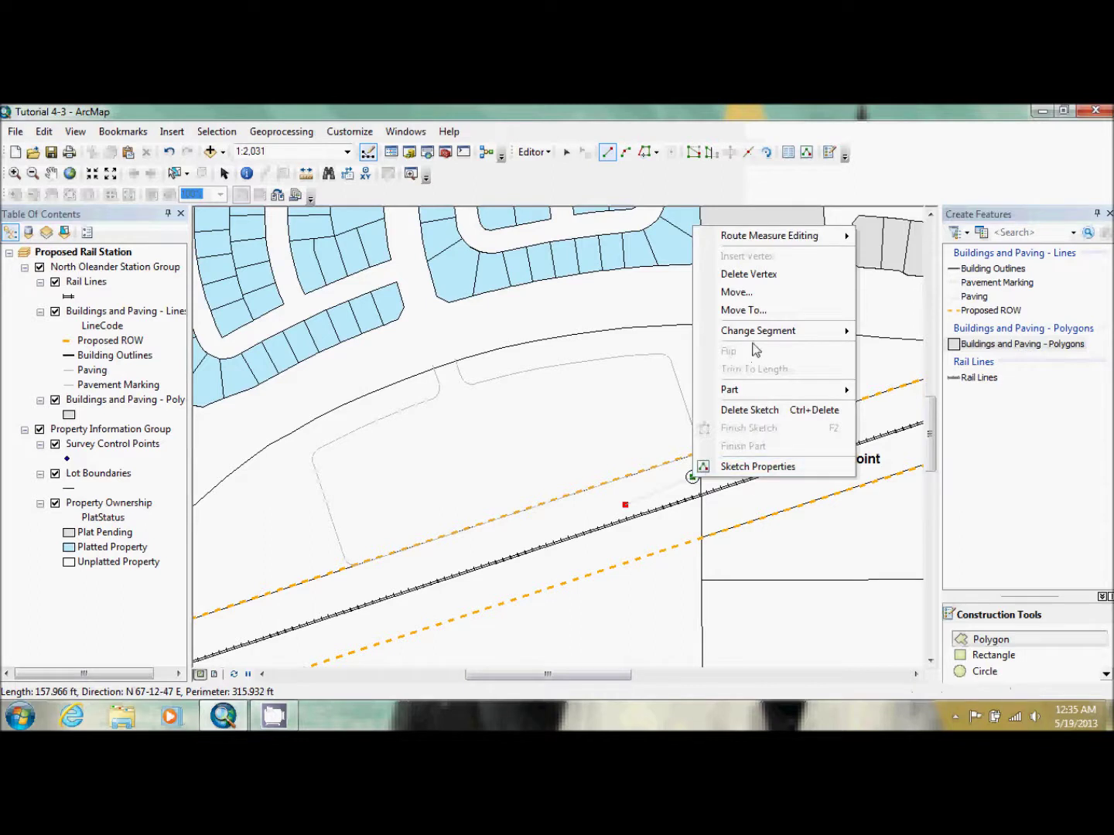
left_click(767, 274)
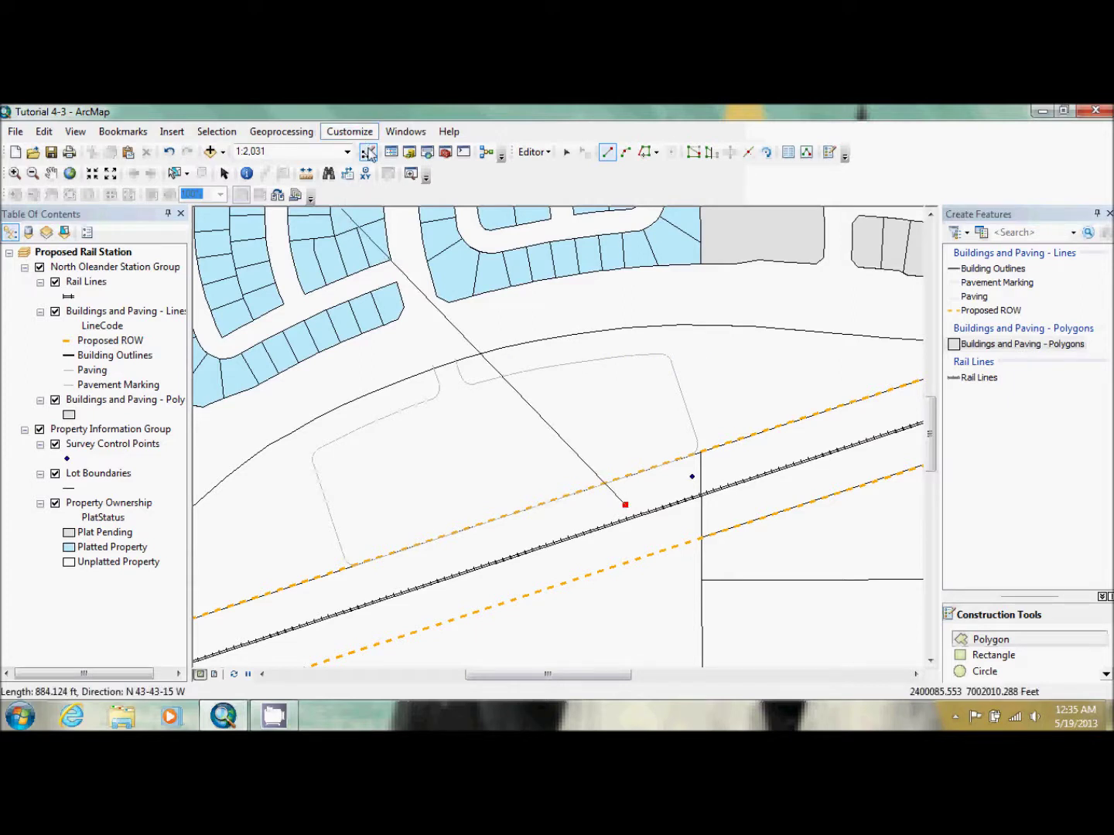
left_click(349, 131)
mouse_move(371, 149)
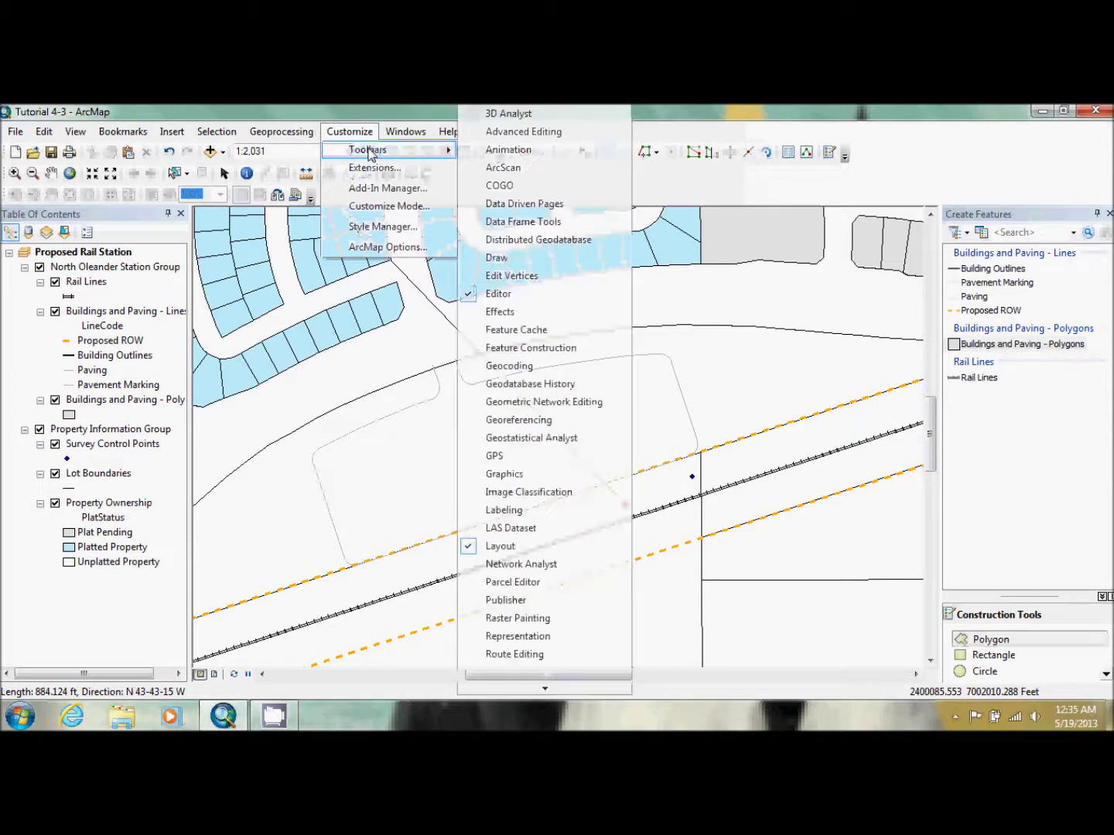
- Draw a 300 ft segment parallel to the rail line
left_click(511, 348)
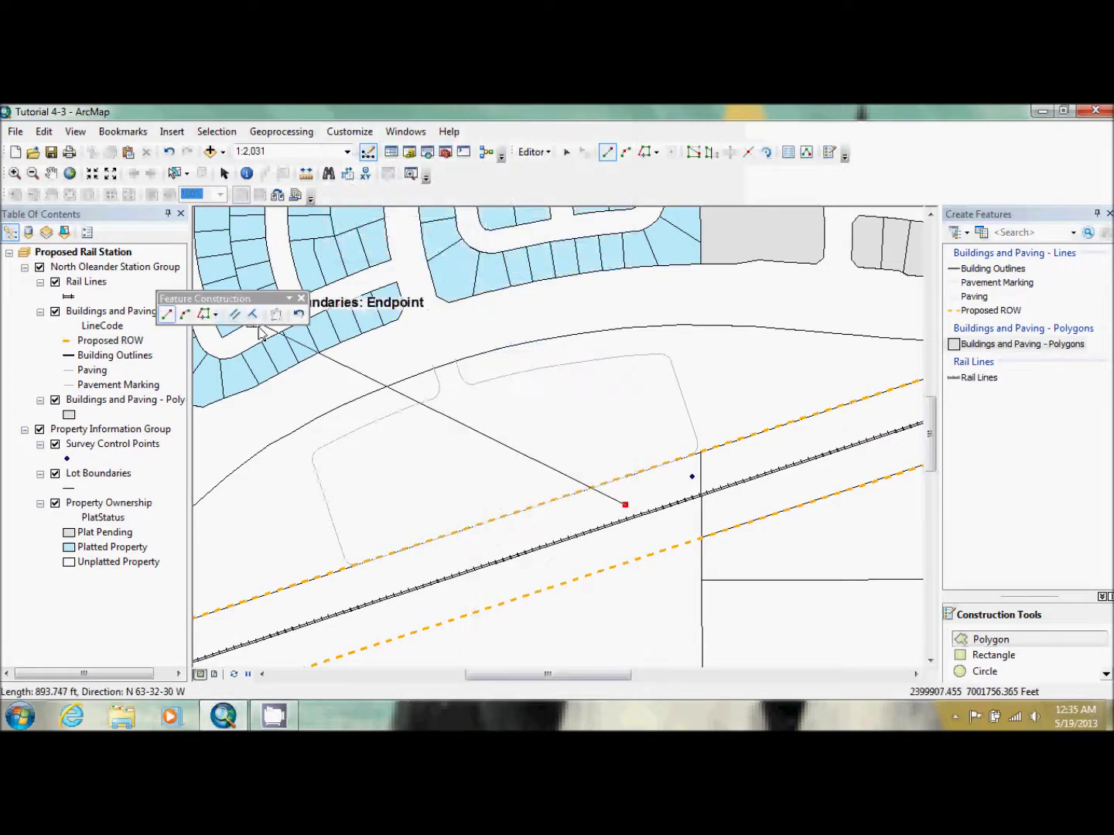
left_click(234, 314)
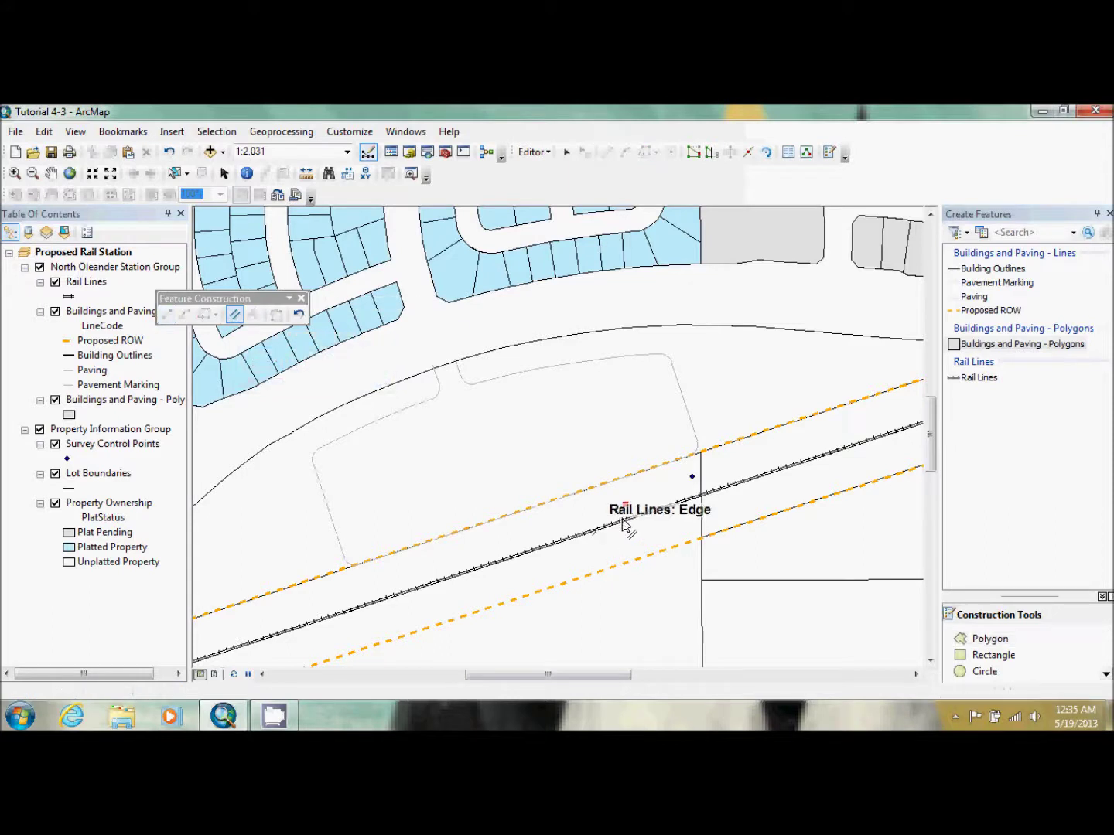
left_click(595, 532)
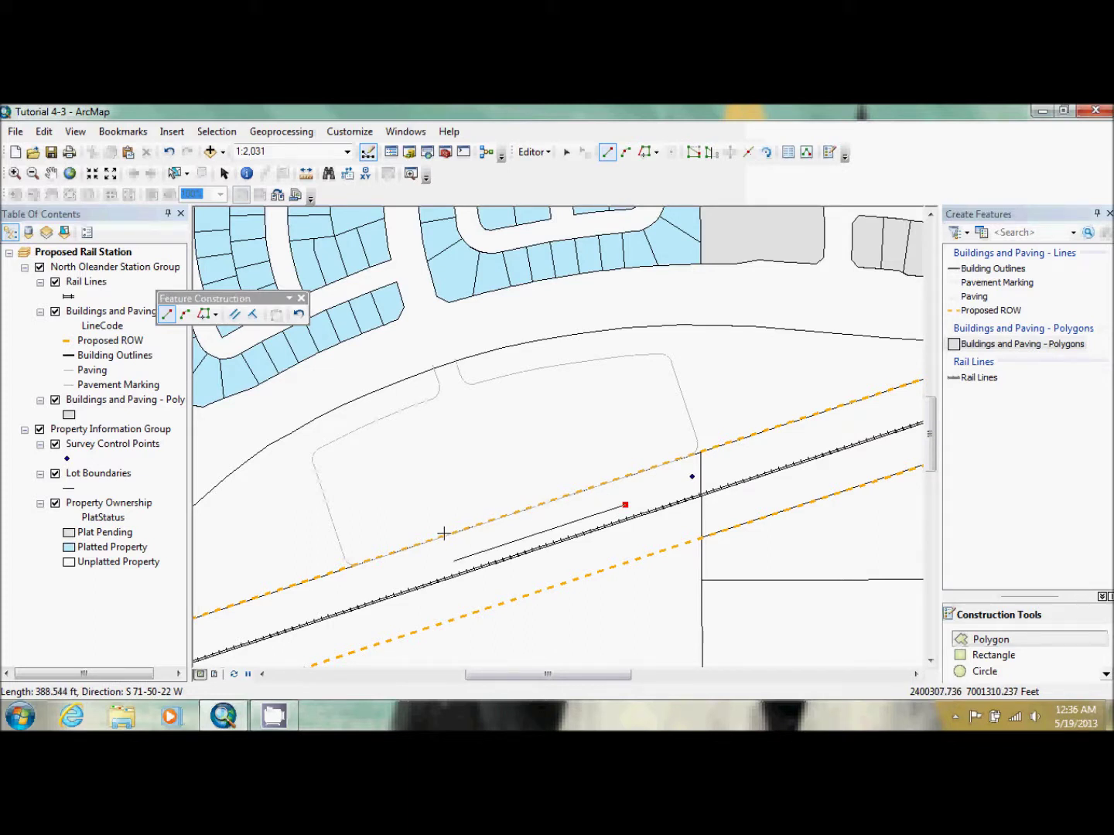
key("ctrl+l")
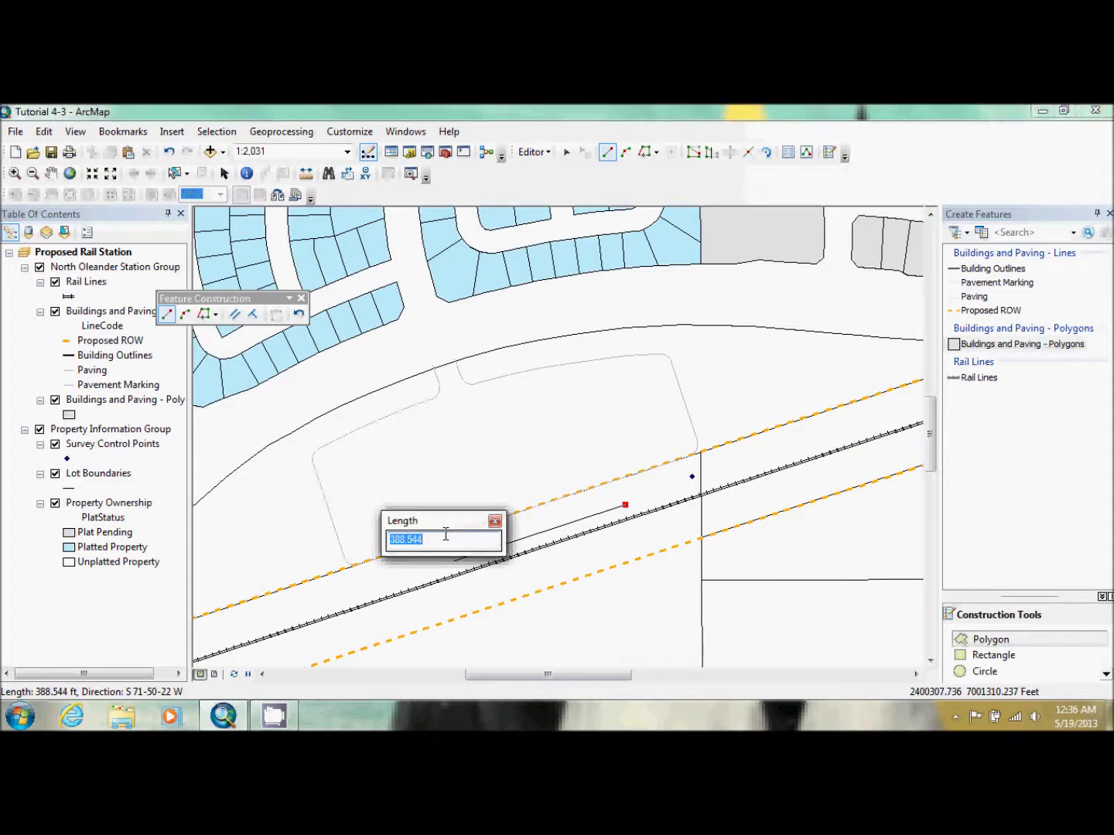
type("300")
key("Return")
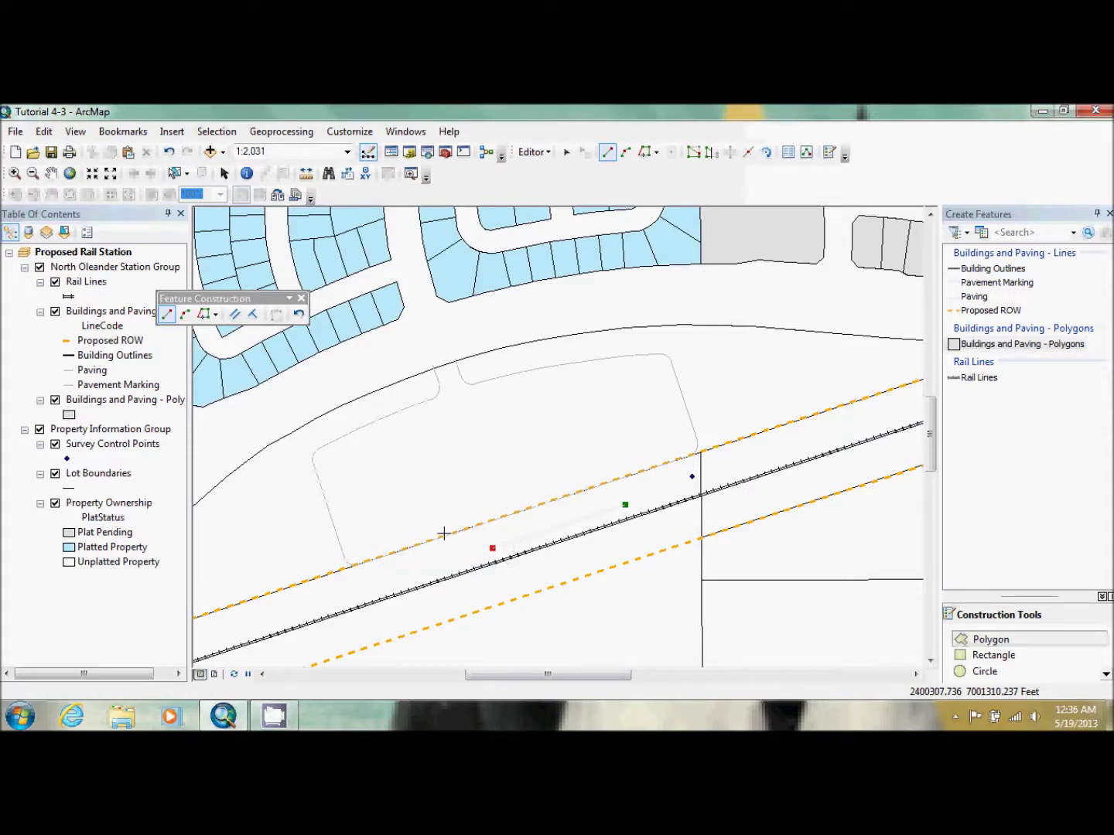
- Add a 50 ft segment perpendicular to the rail line
left_click(253, 315)
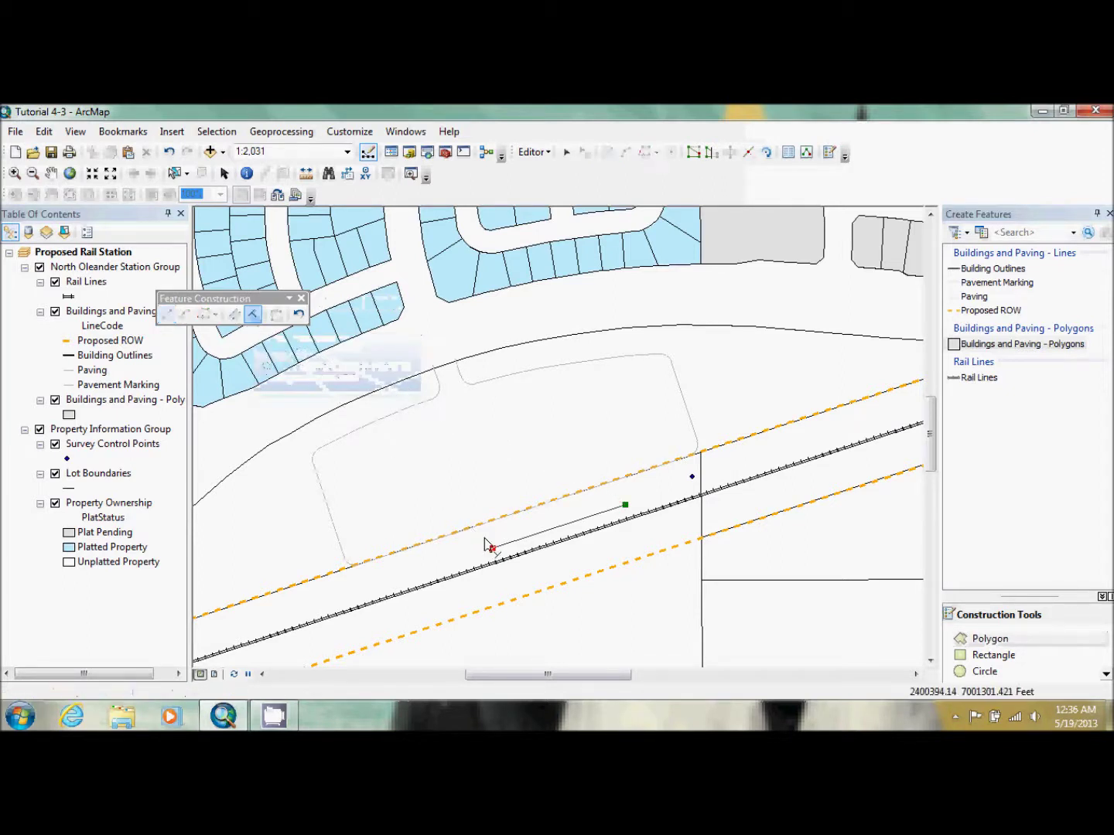
left_click(501, 564)
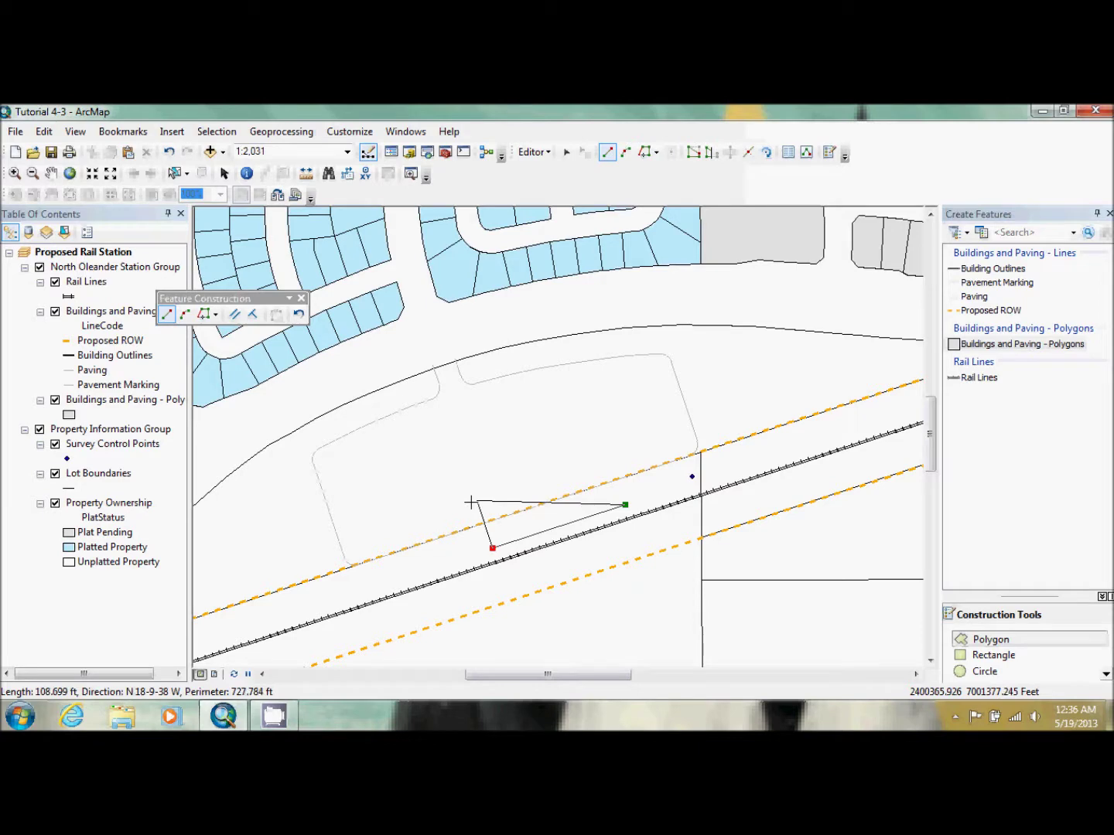
key("ctrl+l")
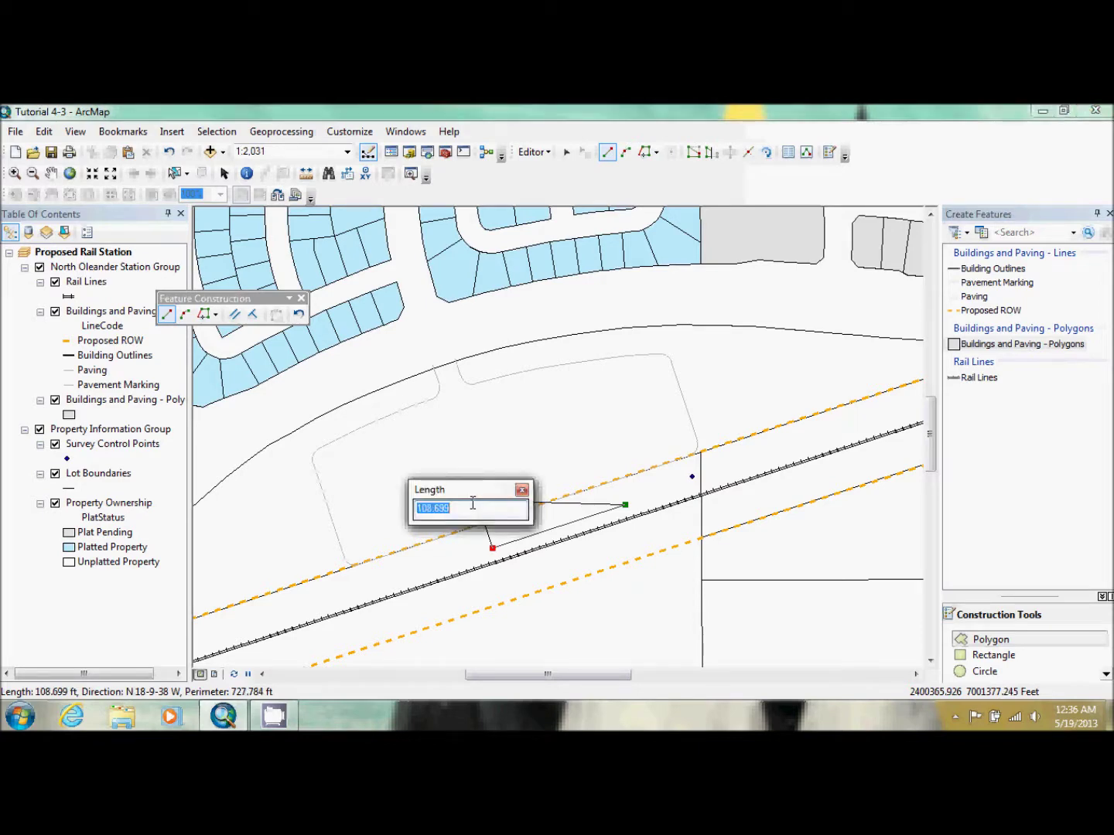
type("50")
key("Return")
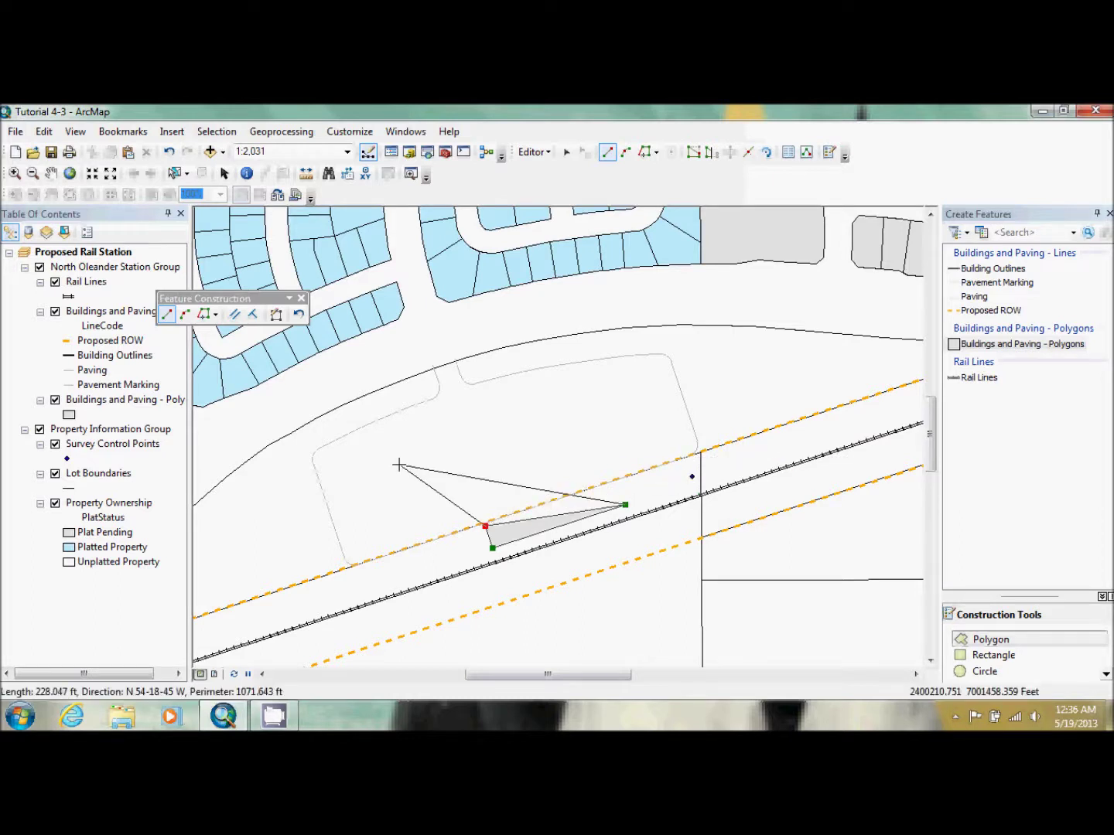
- Square and finish the platform polygon, then begin a new sketch at its corner
right_click(571, 469)
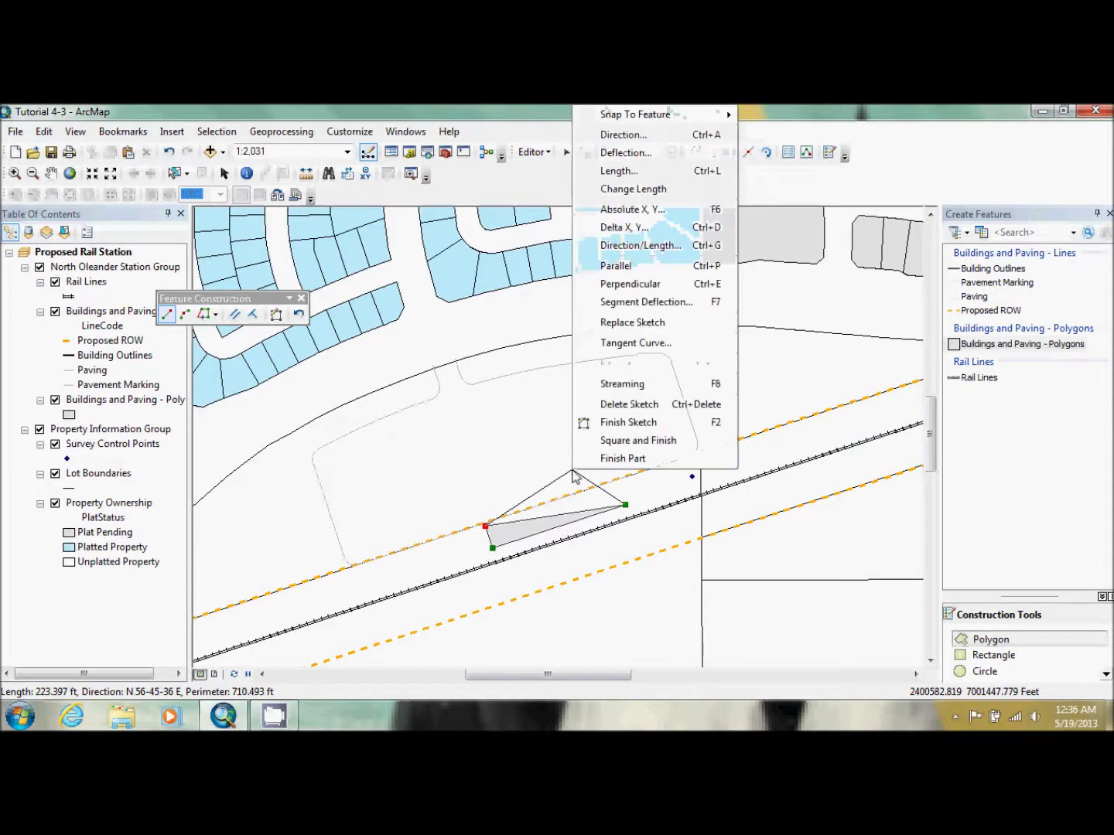
left_click(623, 442)
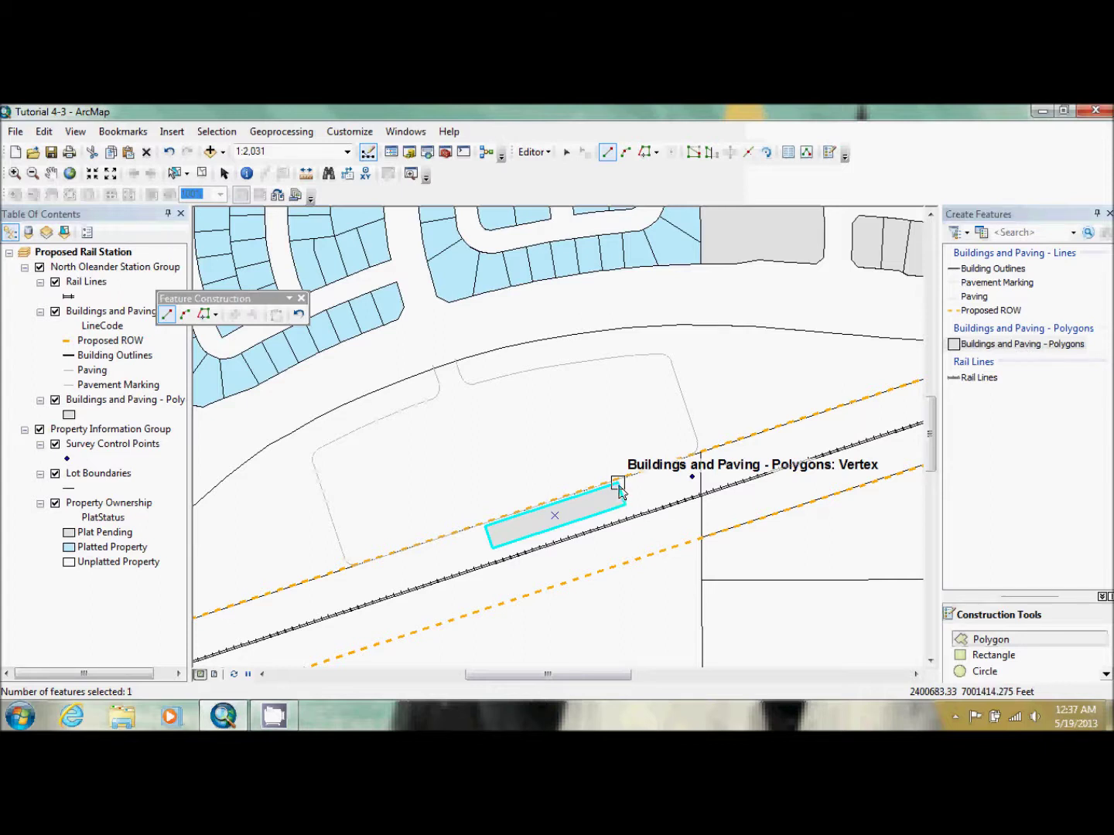
left_click(617, 487)
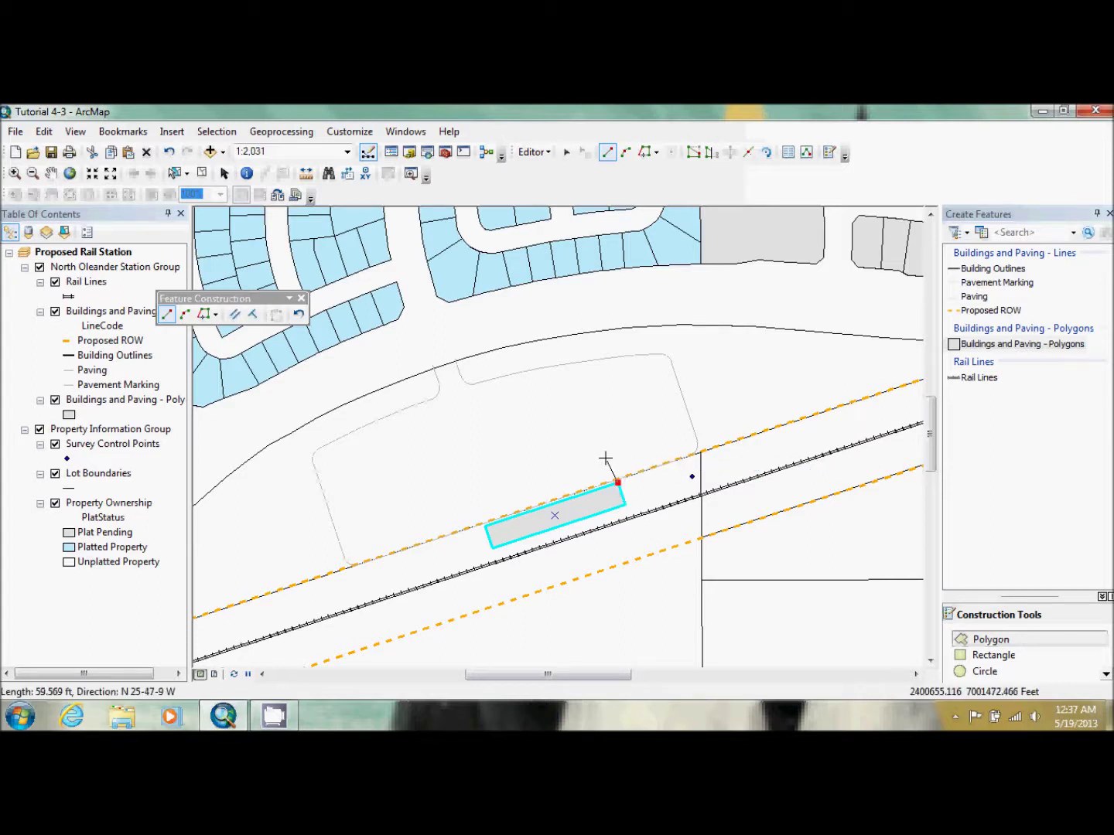
- Place a 40 ft perpendicular vertex from the platform corner, then delete it as misplaced
left_click(255, 315)
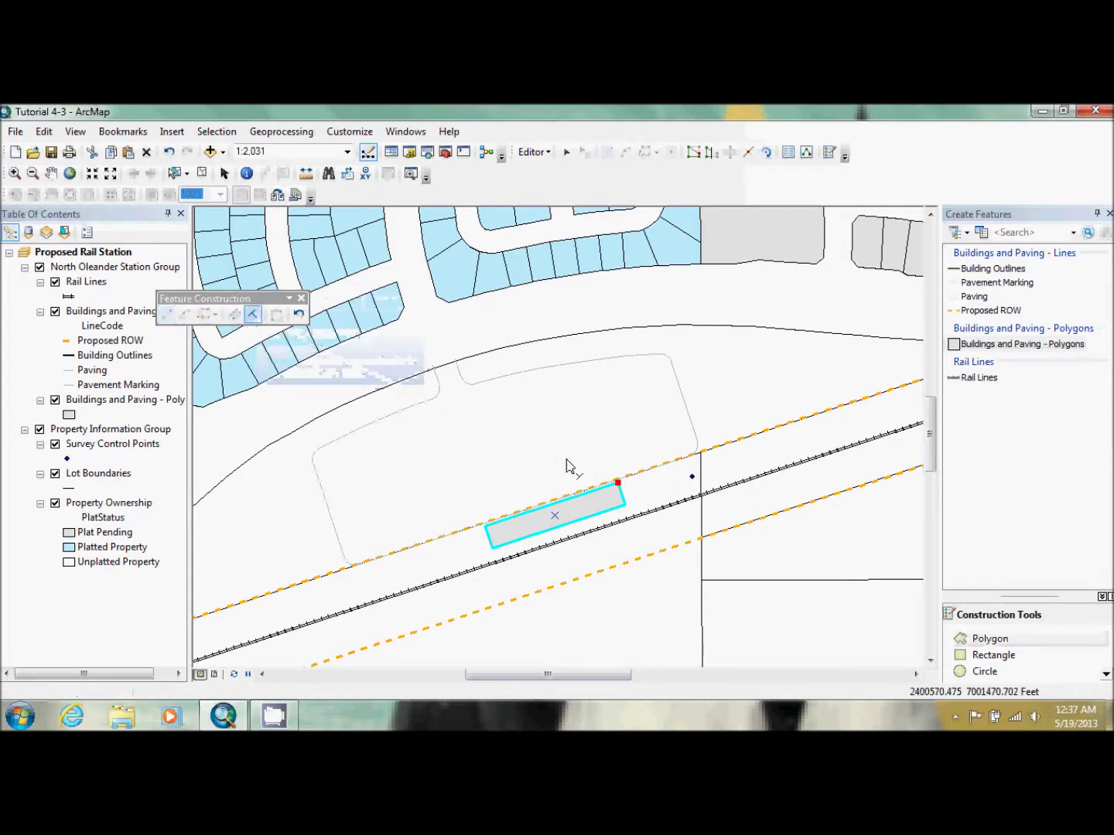
left_click(638, 532)
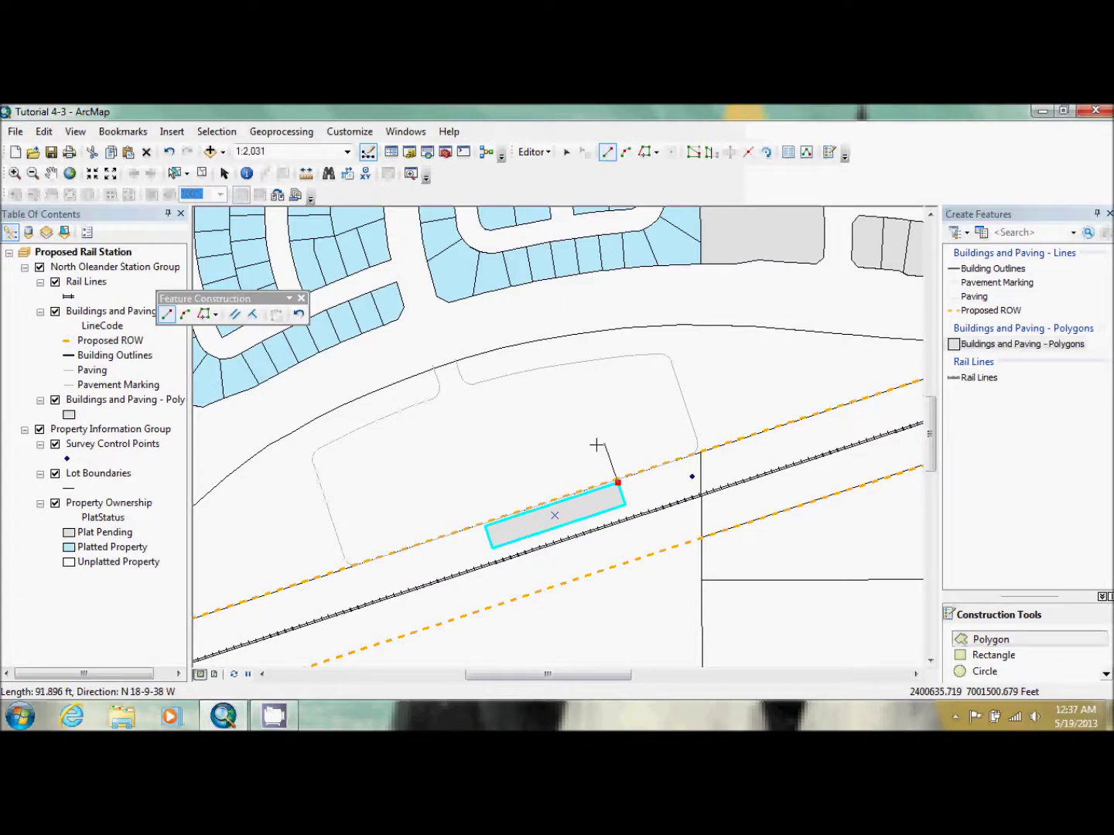
key("ctrl+l")
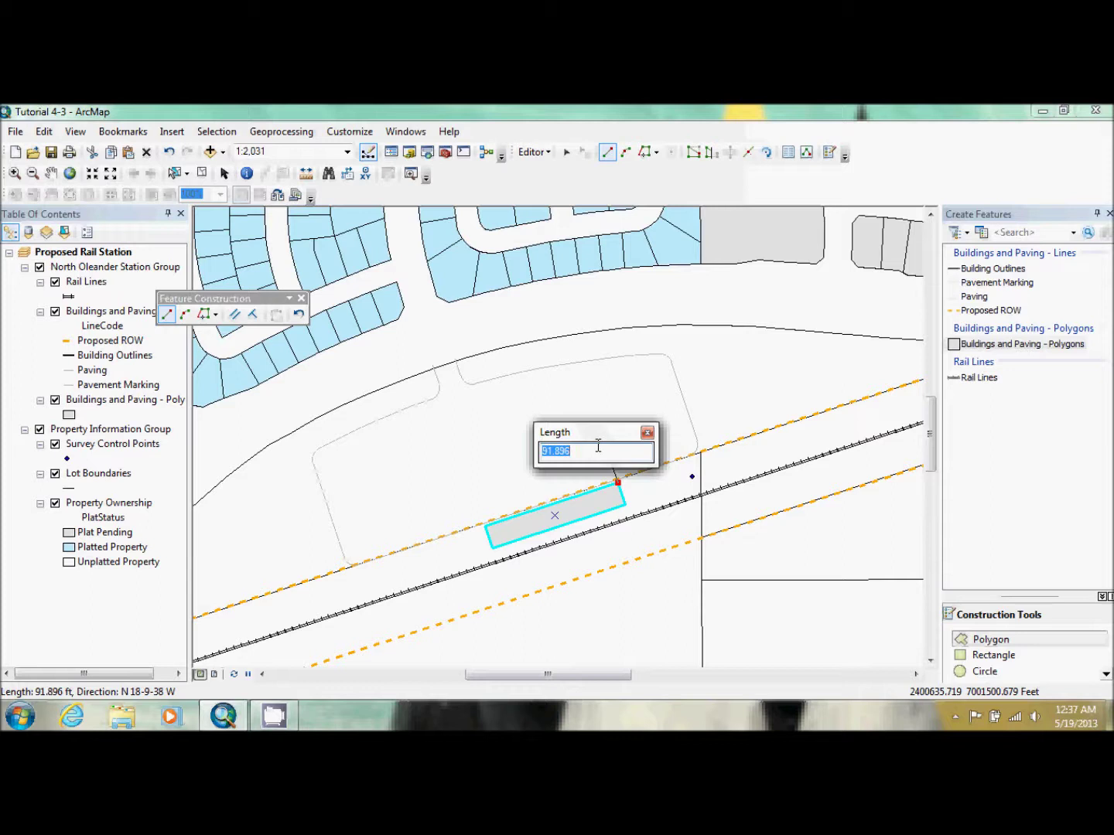
type("40")
key("Return")
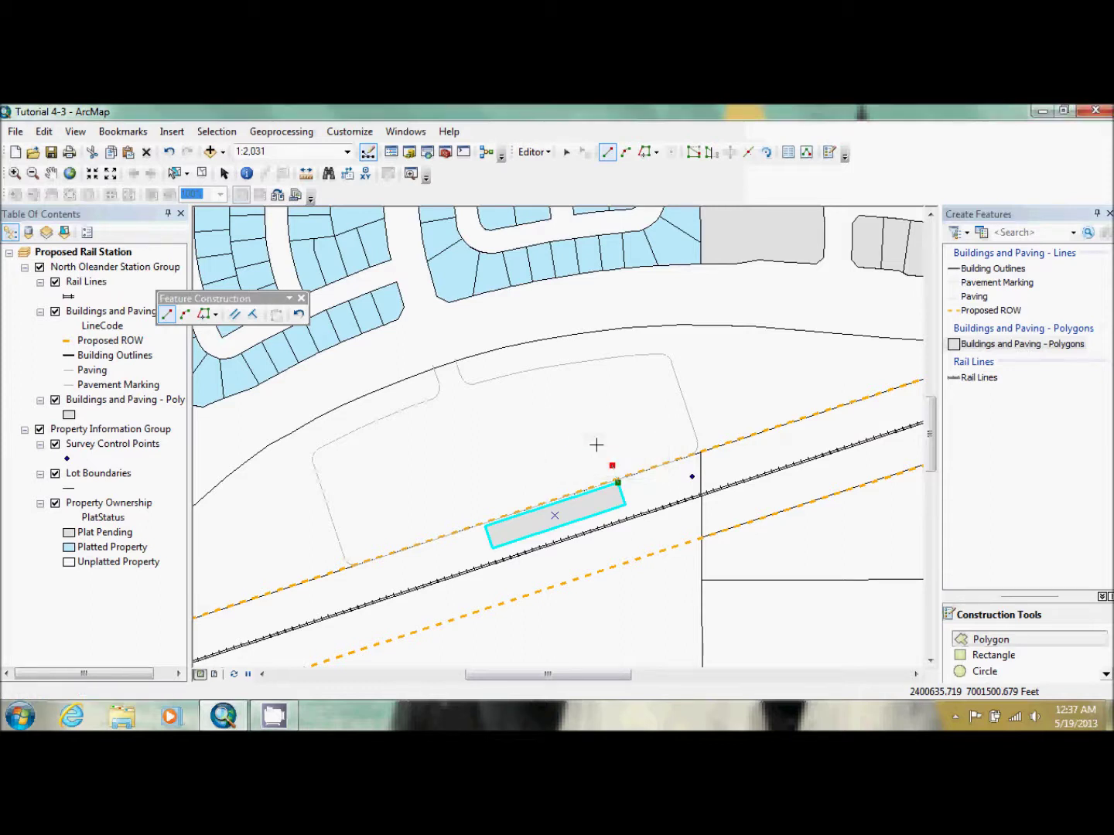
right_click(617, 488)
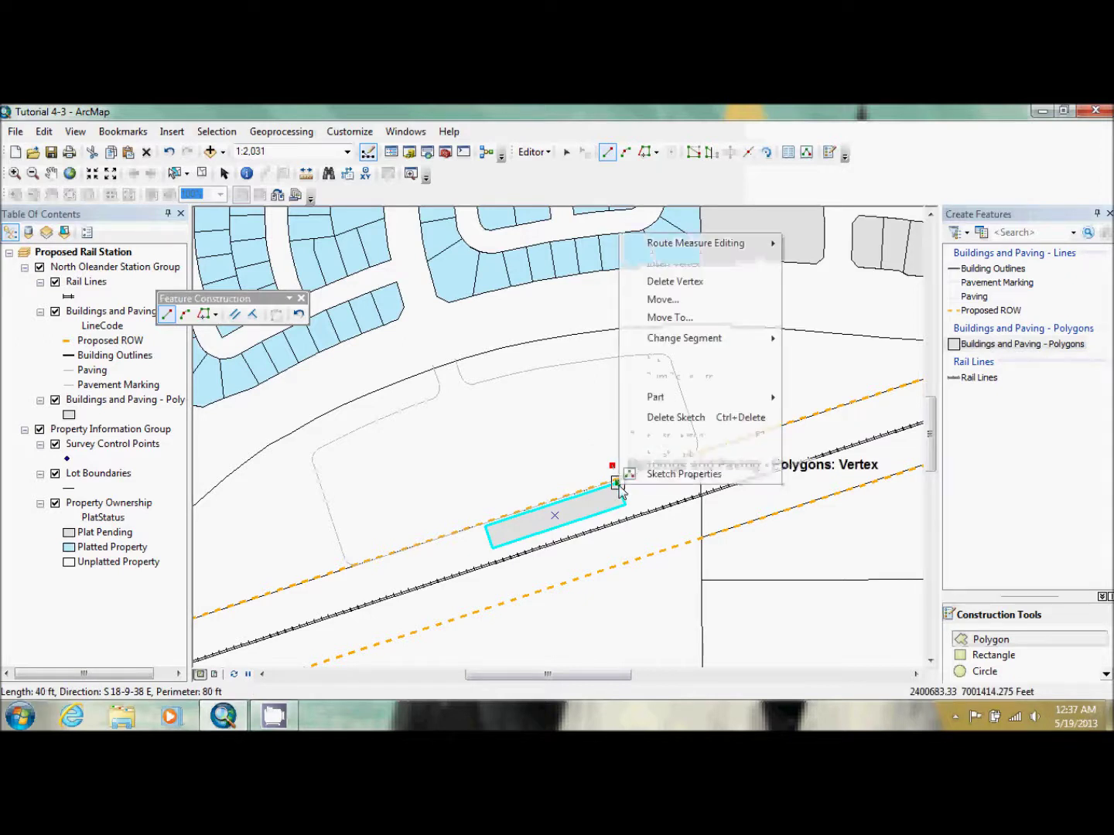
left_click(691, 282)
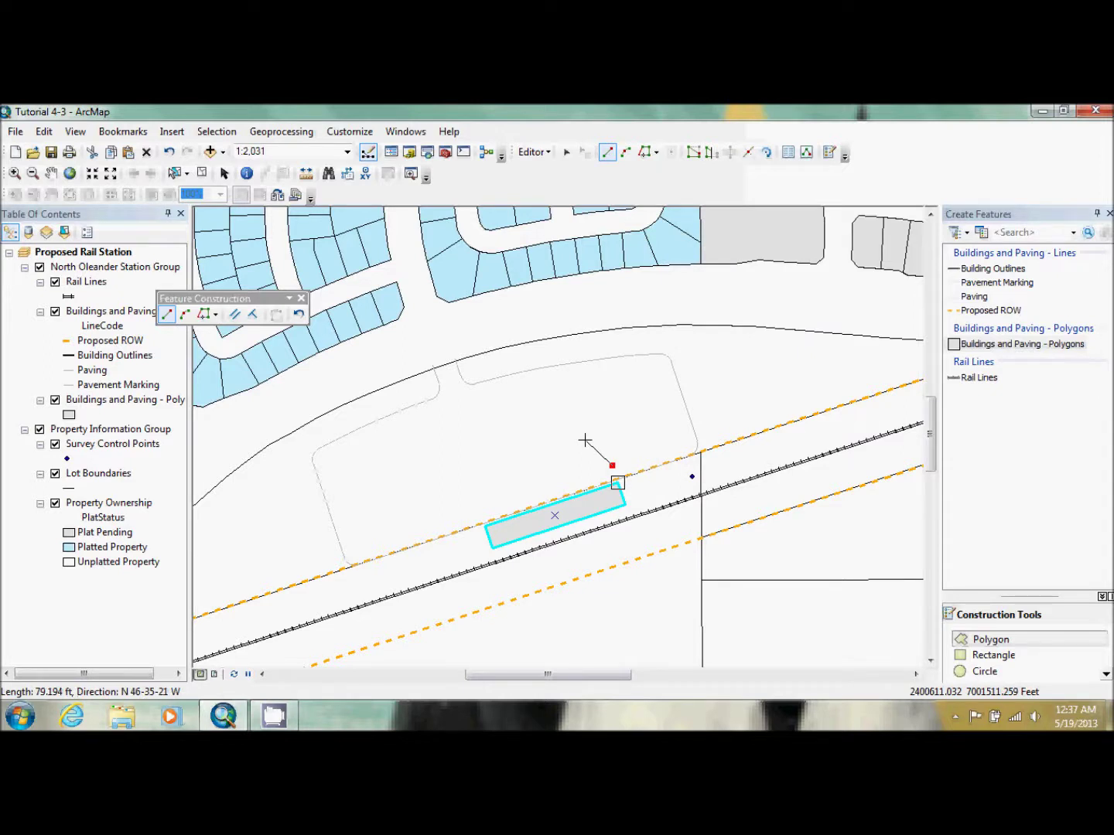
- Draw a 50 ft shelter edge parallel to the rail line
left_click(234, 316)
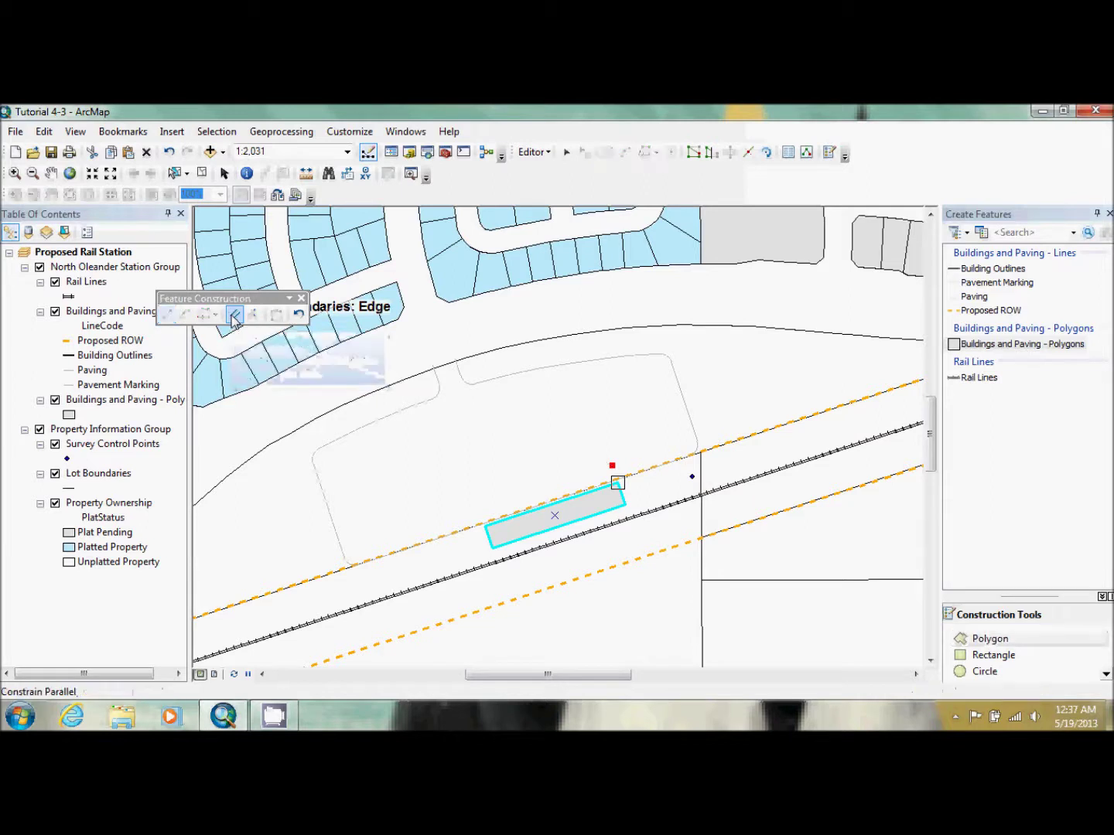
left_click(590, 536)
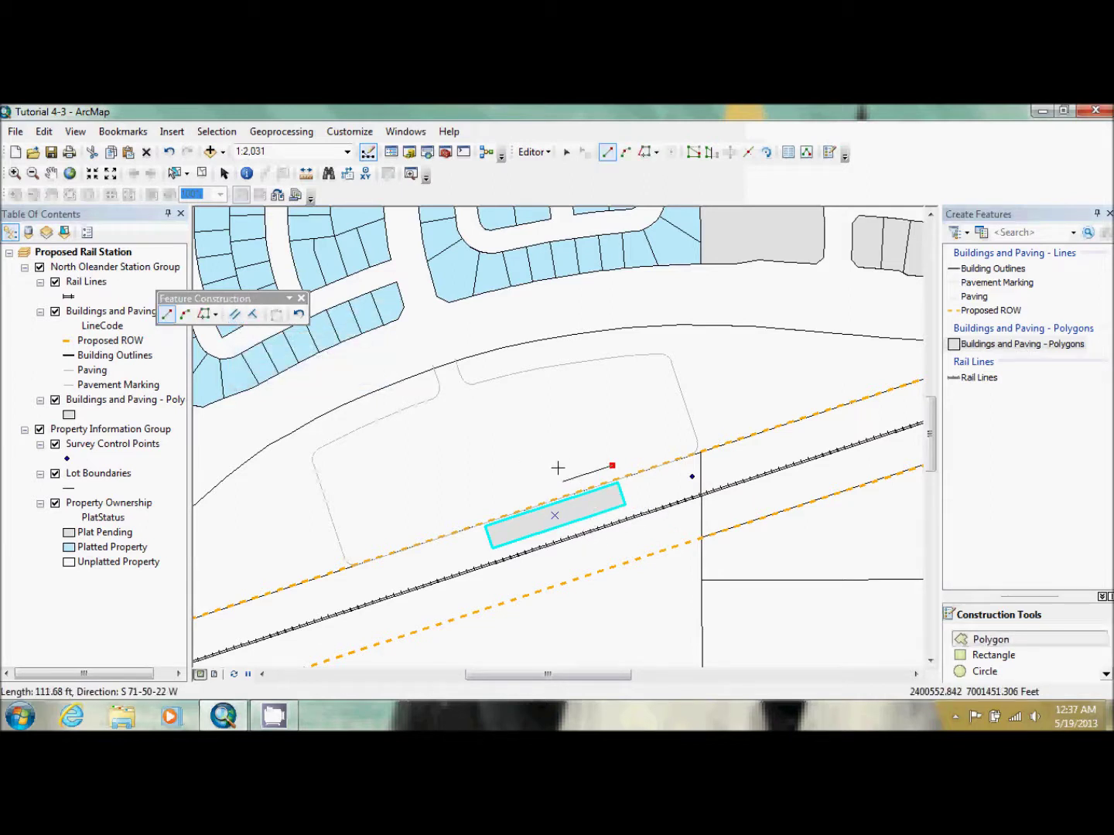
key("ctrl+l")
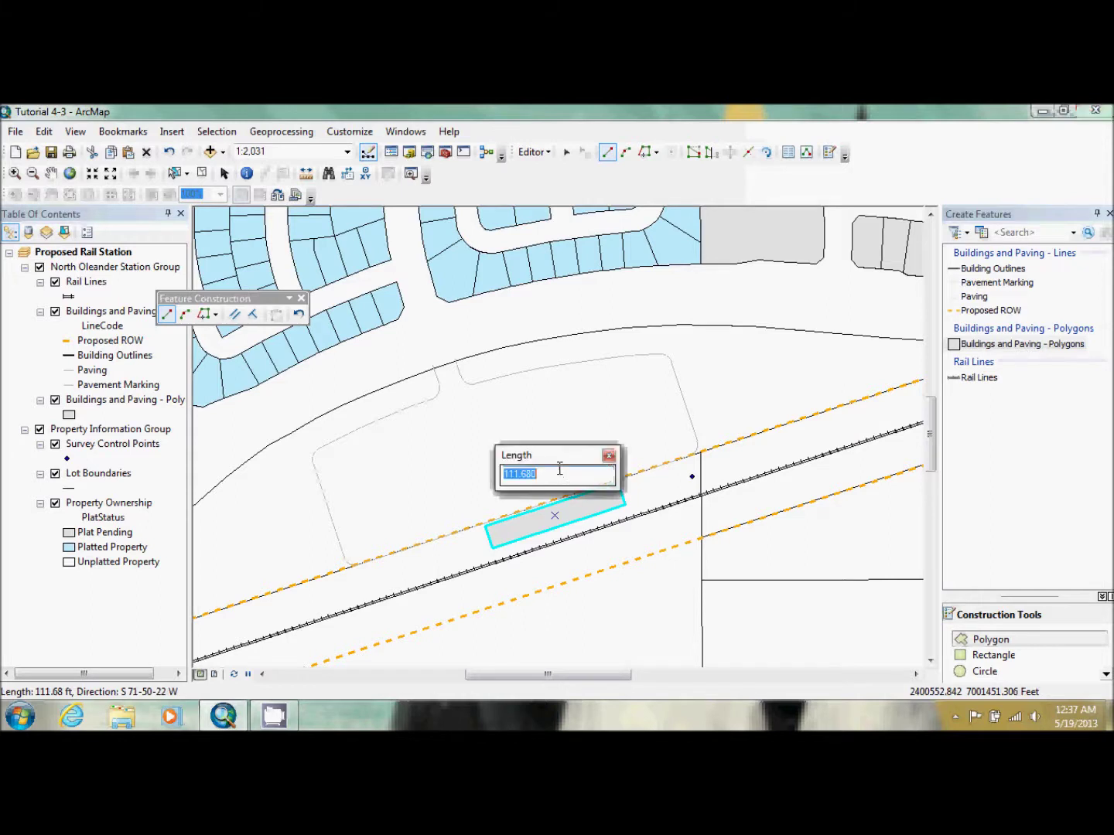
type("50")
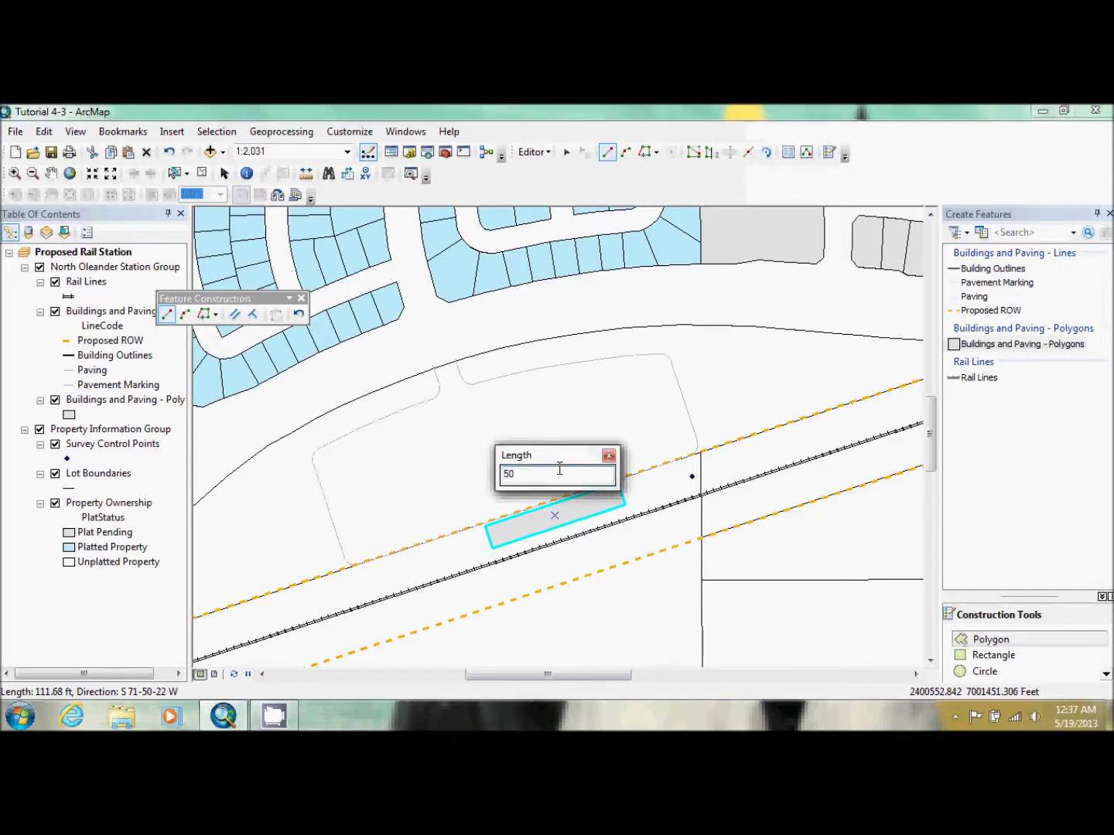
key("Return")
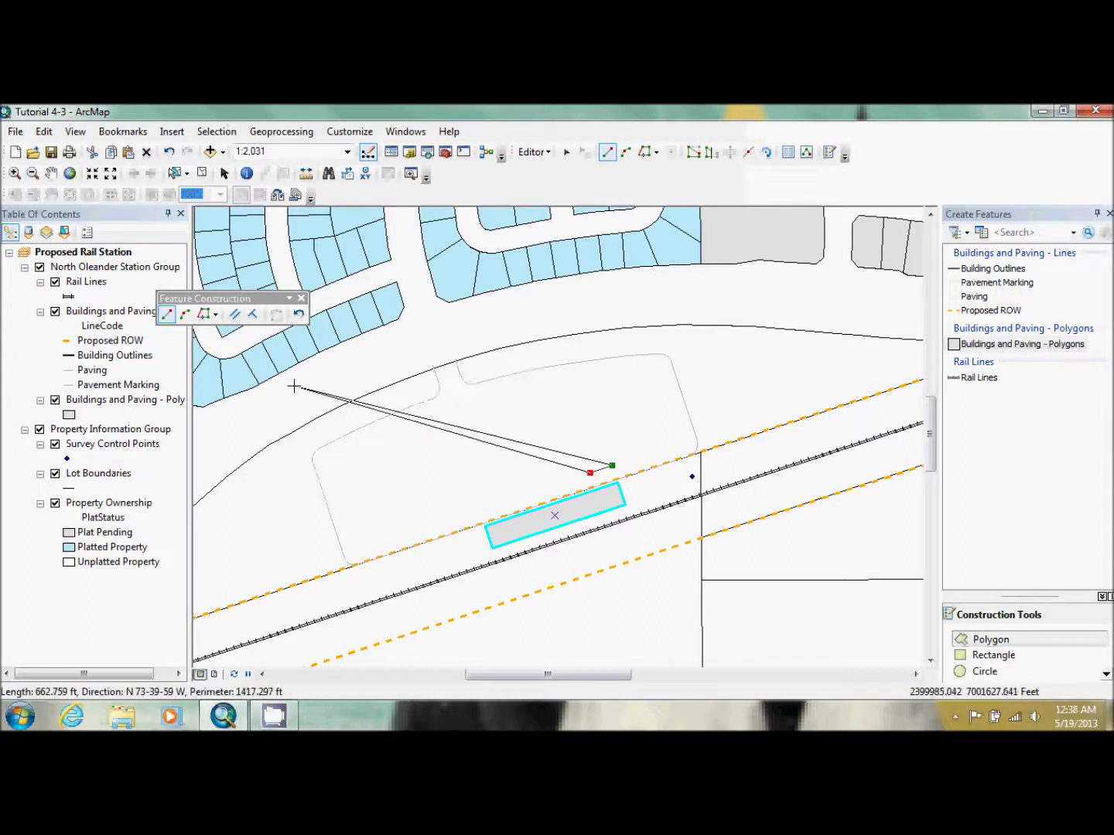
- Add a 20 ft perpendicular edge and square-finish the shelter rectangle
left_click(253, 315)
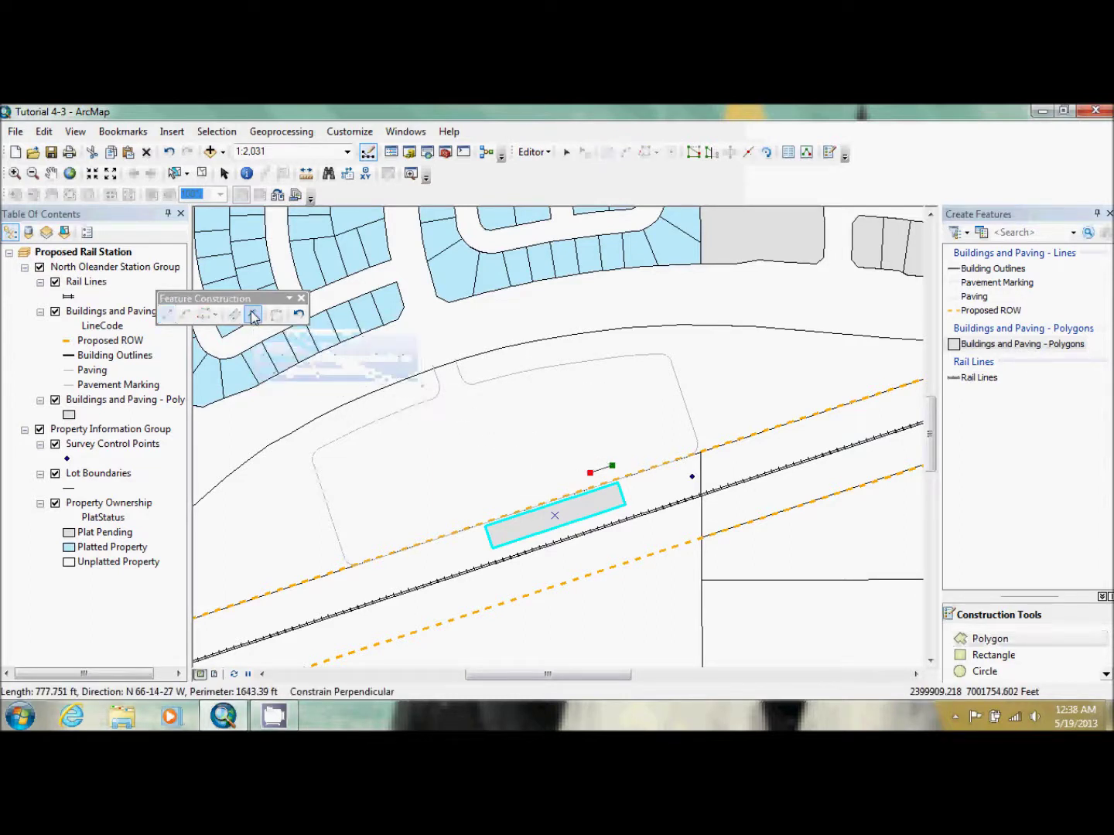
left_click(596, 495)
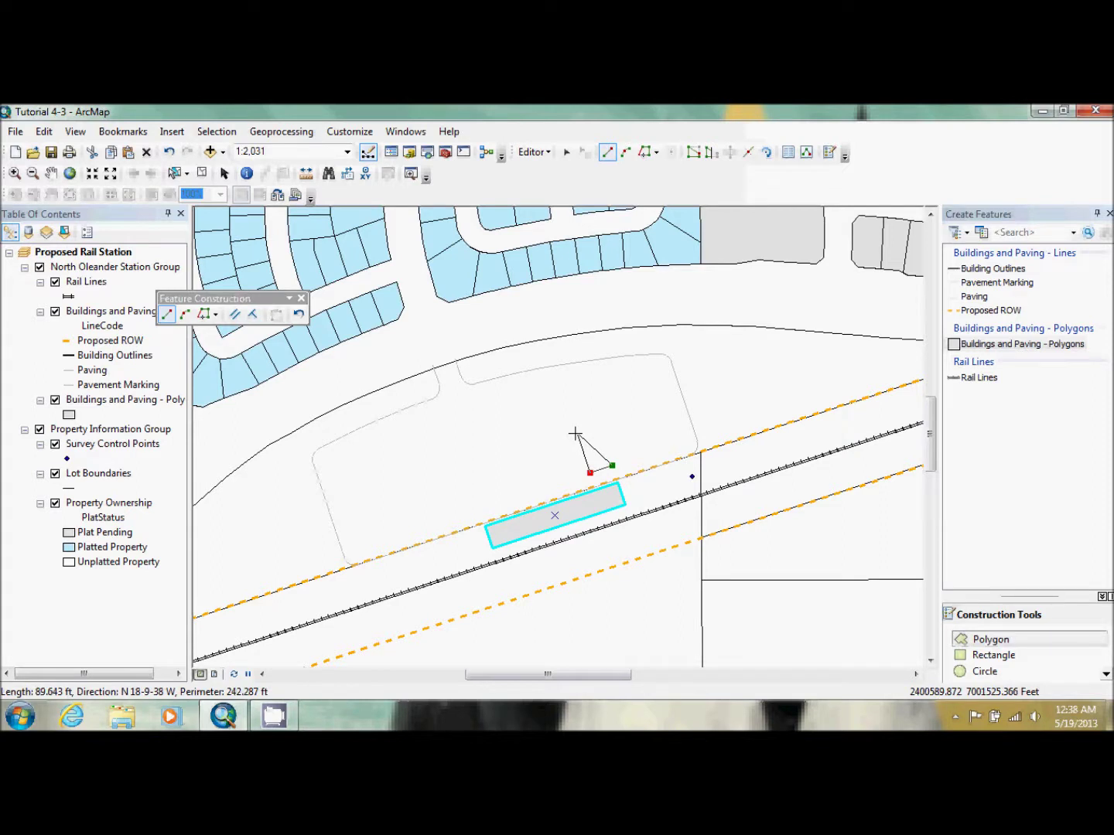
key("ctrl+l")
type("20")
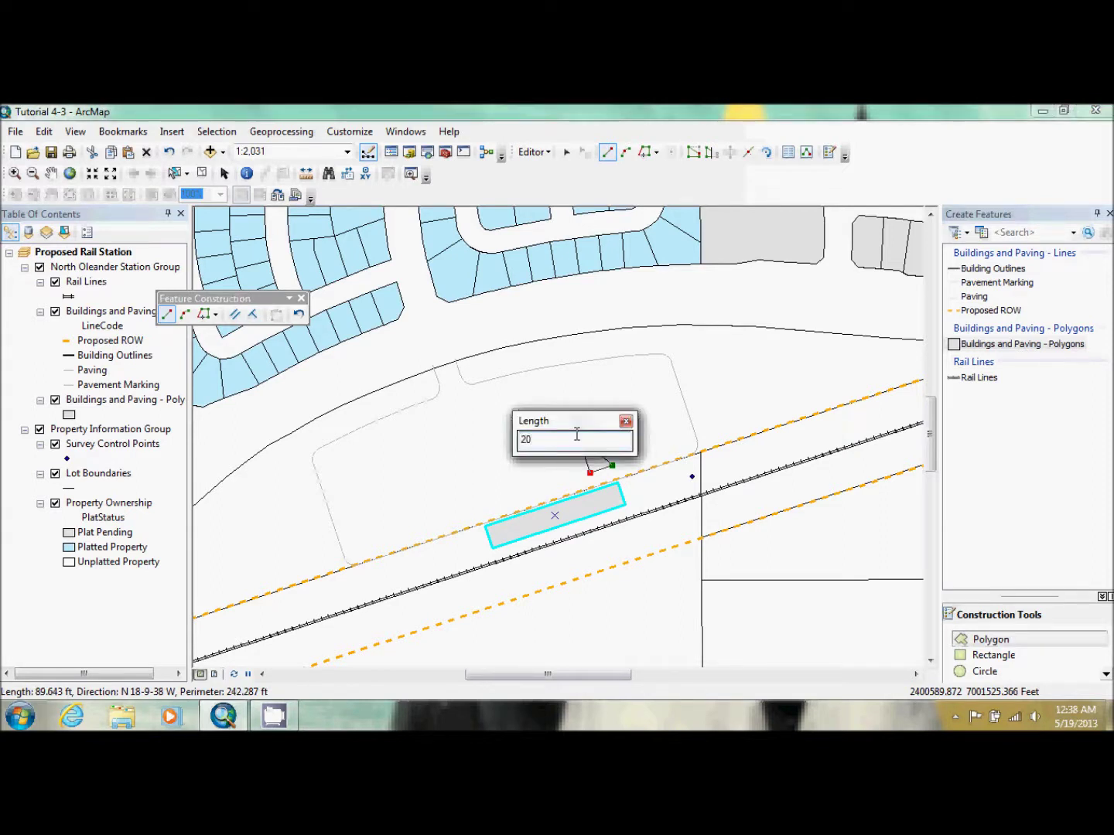
key("Return")
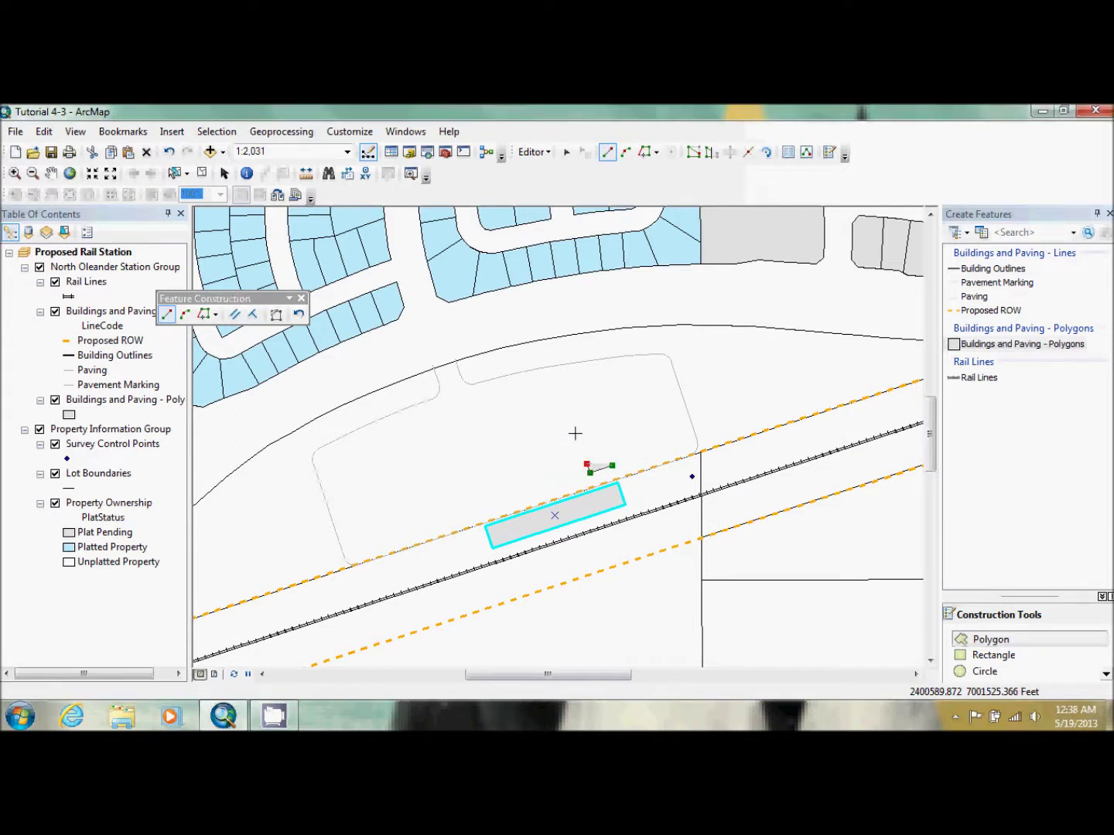
right_click(636, 430)
left_click(654, 437)
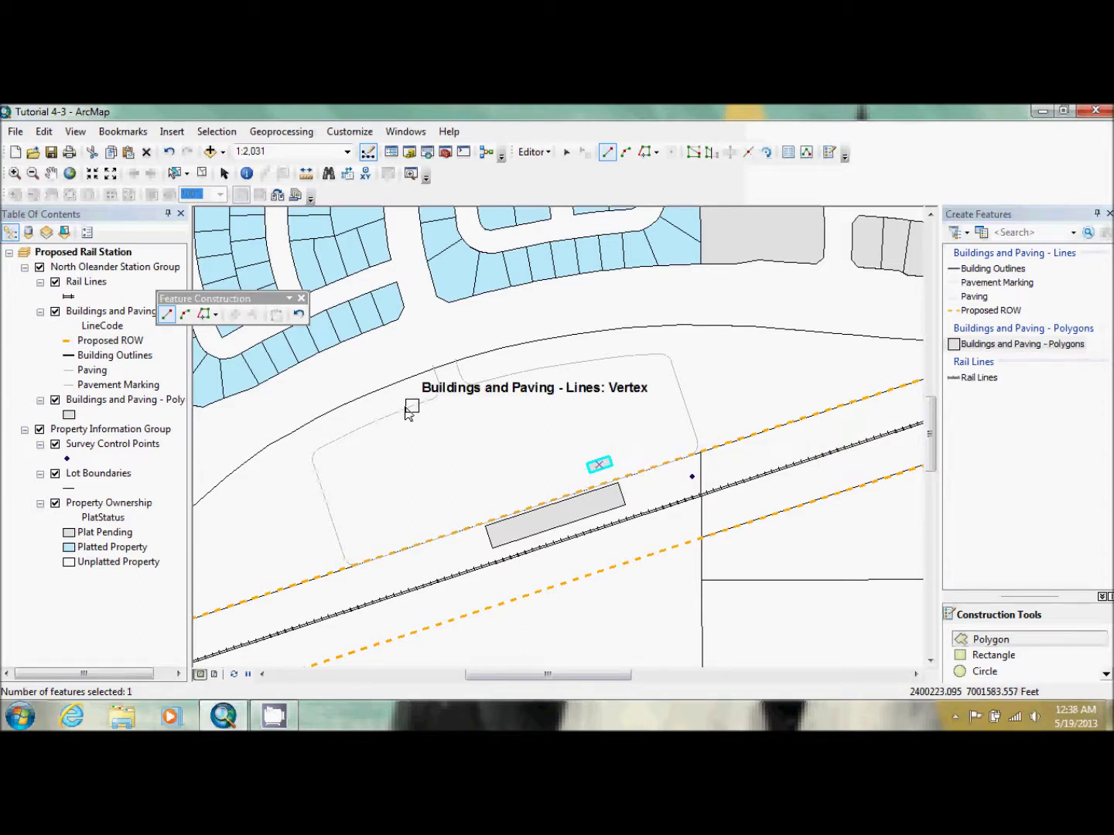
- Copy the shelter polygon and paste it into the Buildings and Paving - Polygons layer
left_click(44, 132)
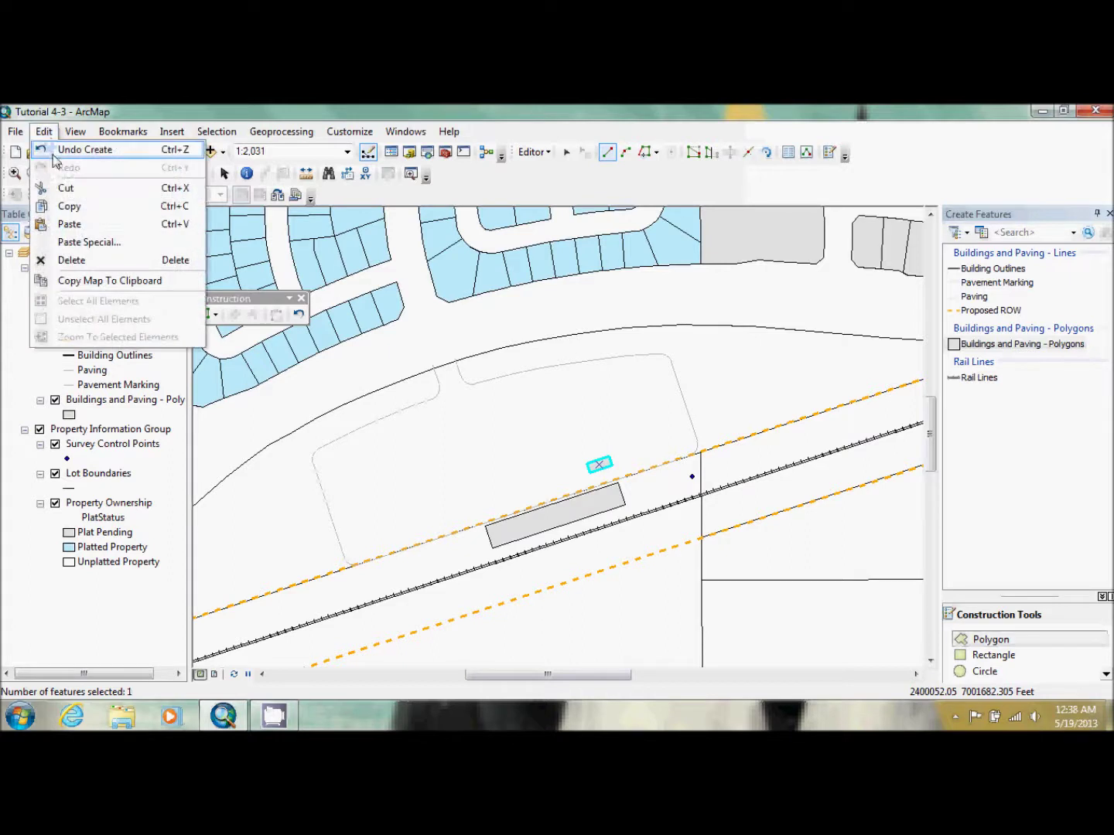
left_click(70, 207)
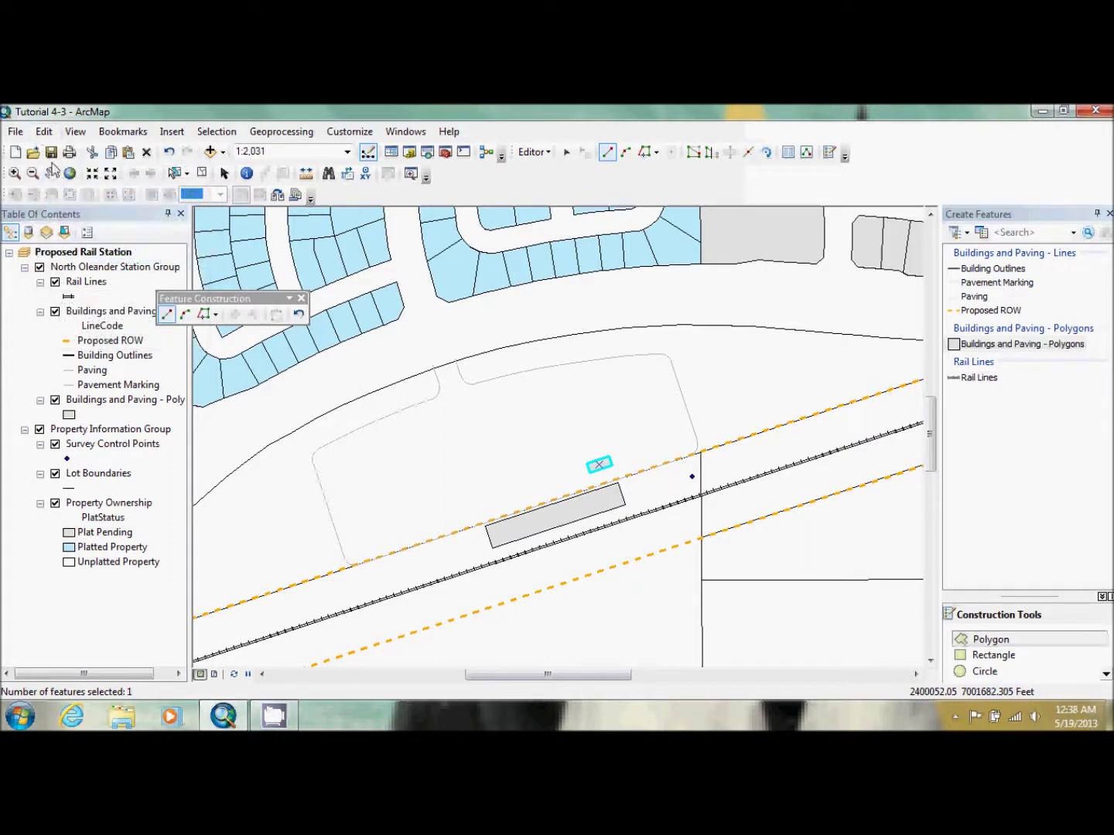
left_click(46, 132)
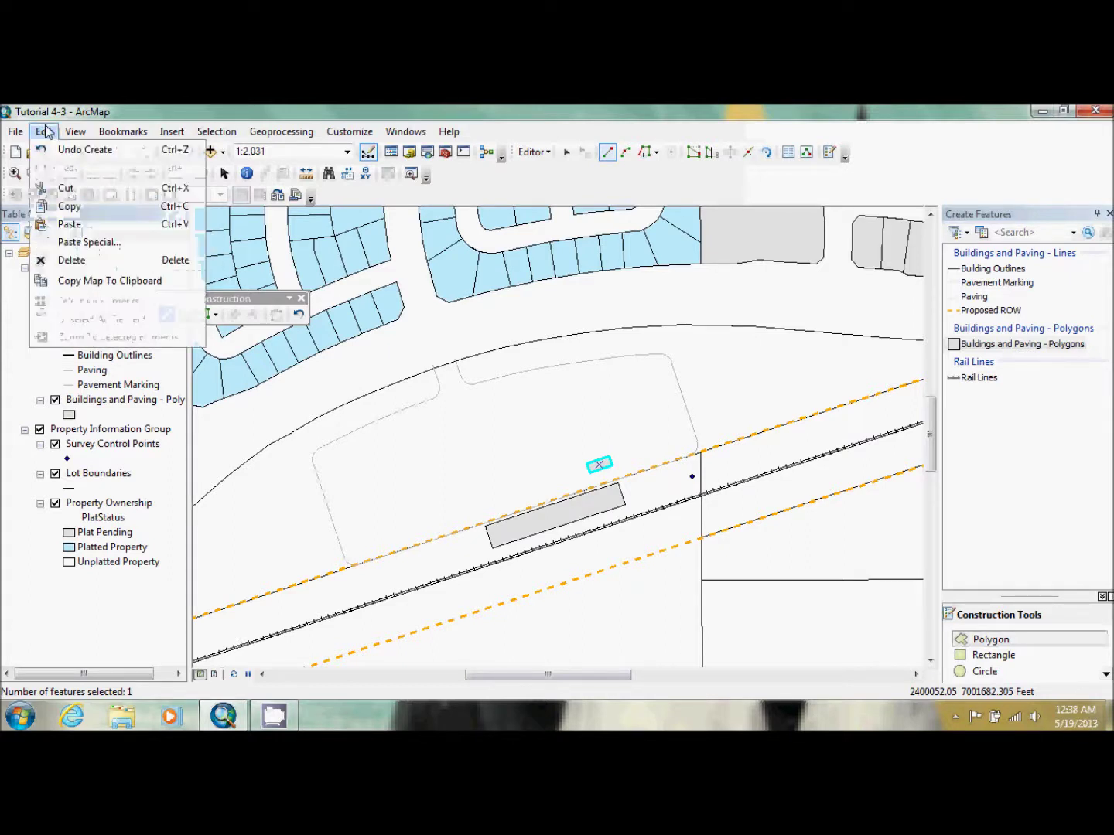
left_click(69, 224)
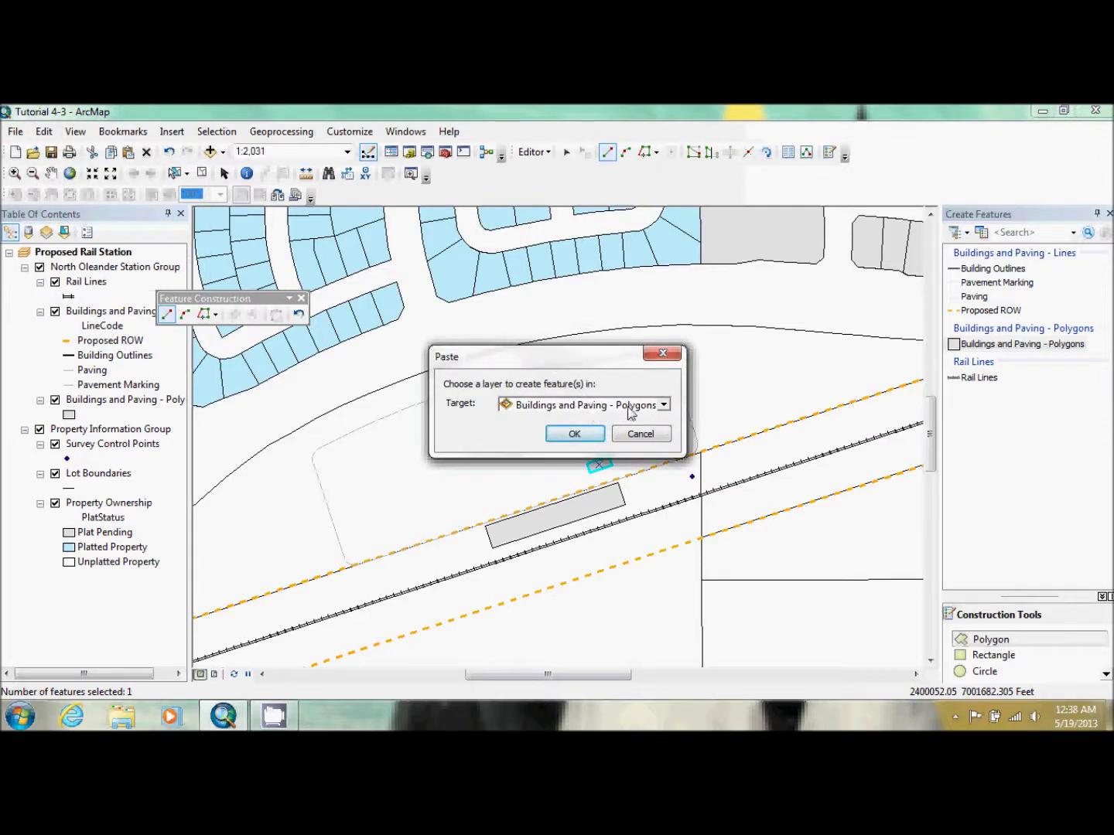
left_click(586, 434)
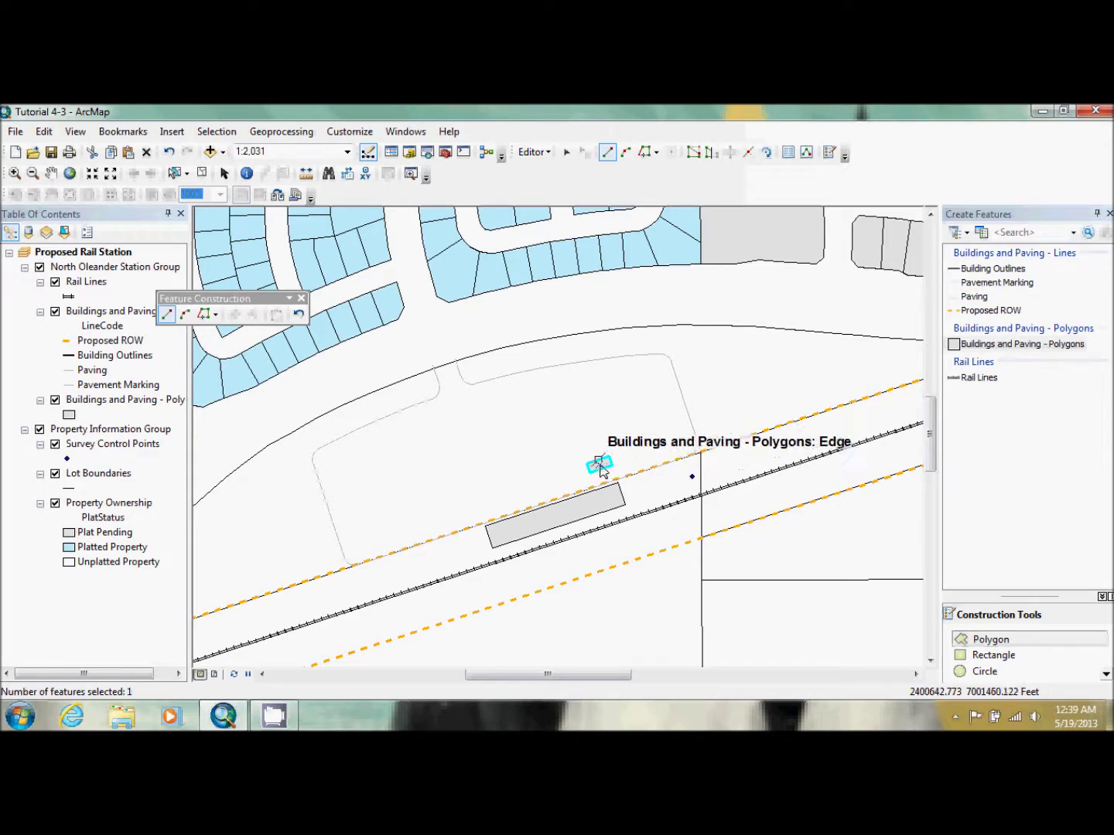
- Drag the pasted shelter copy up-left with the Edit Tool and clear the selection
left_click(567, 156)
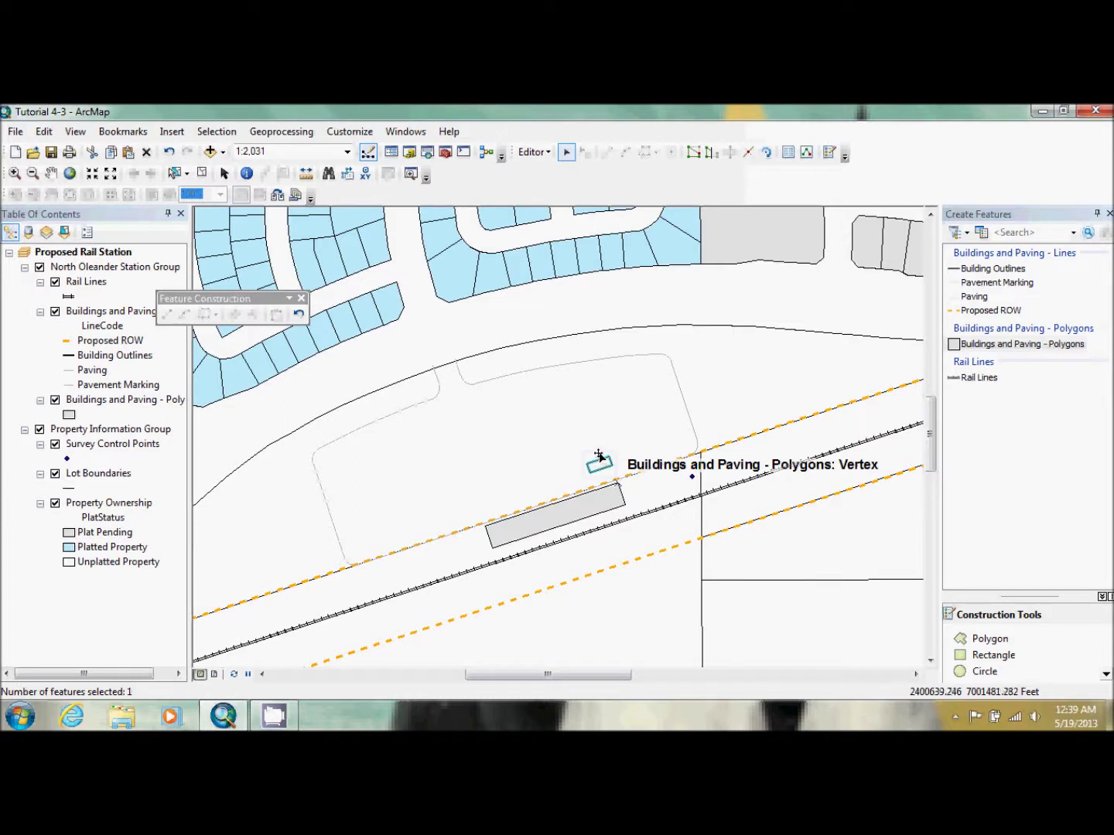
left_click_drag(600, 464, 591, 439)
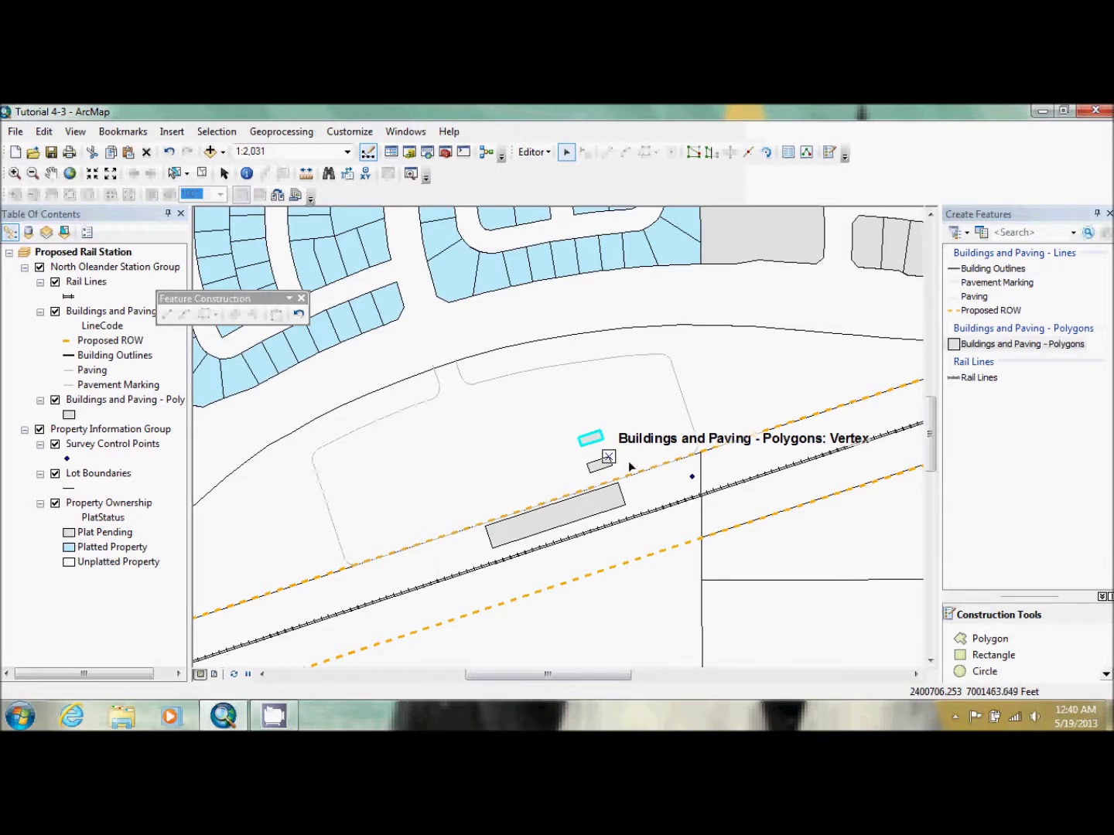
left_click(628, 464)
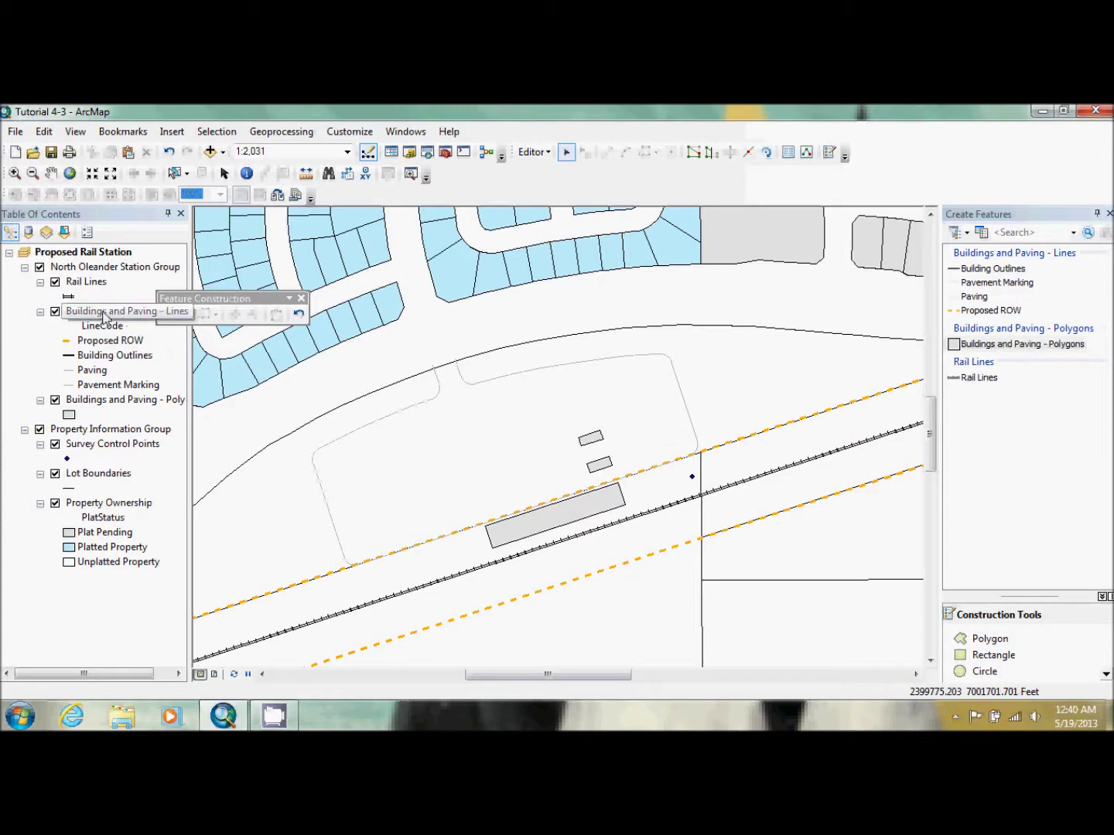
- Select shelter records 13 and 14 in the polygon layer's attribute table
right_click(98, 402)
left_click(126, 393)
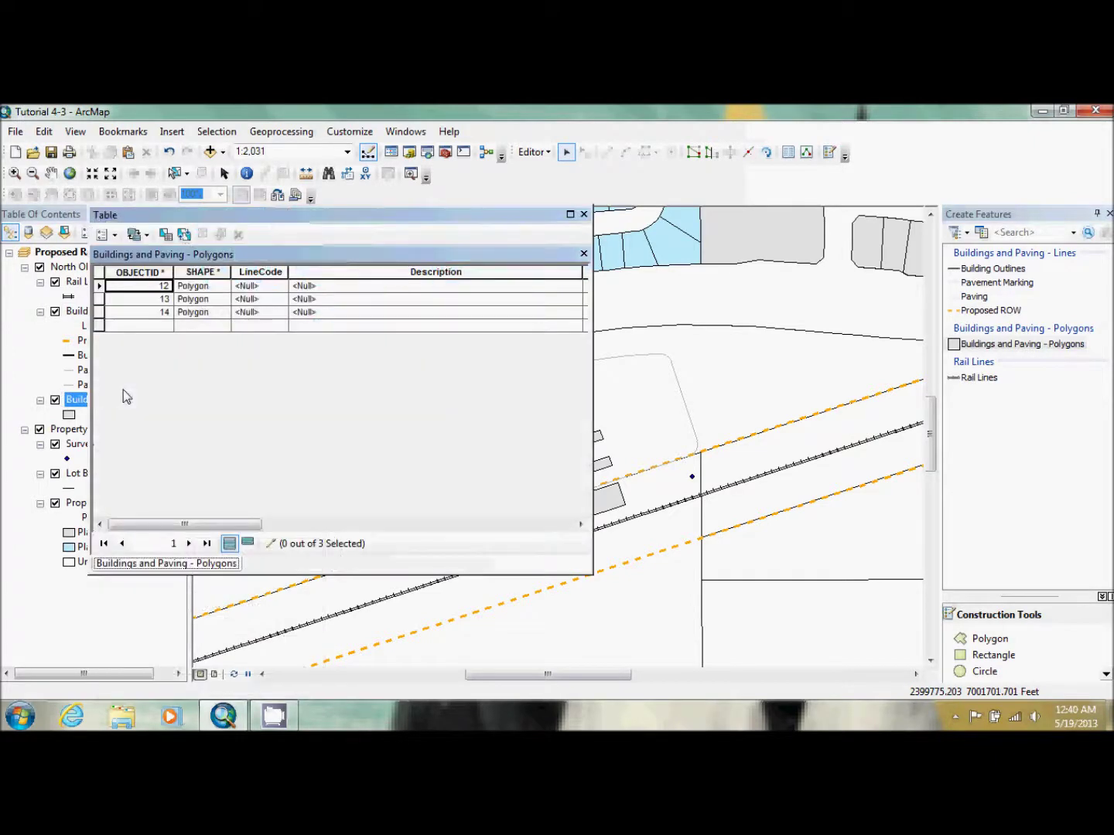
left_click_drag(98, 300, 99, 313)
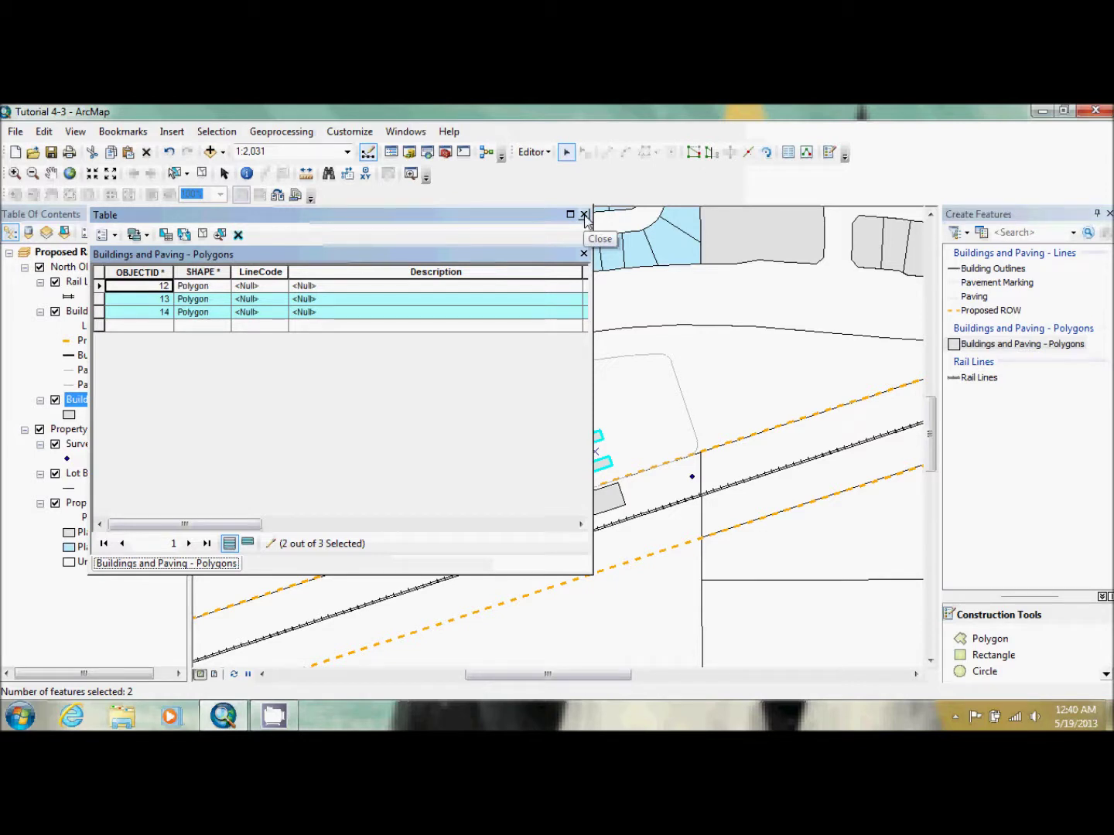
left_click(584, 216)
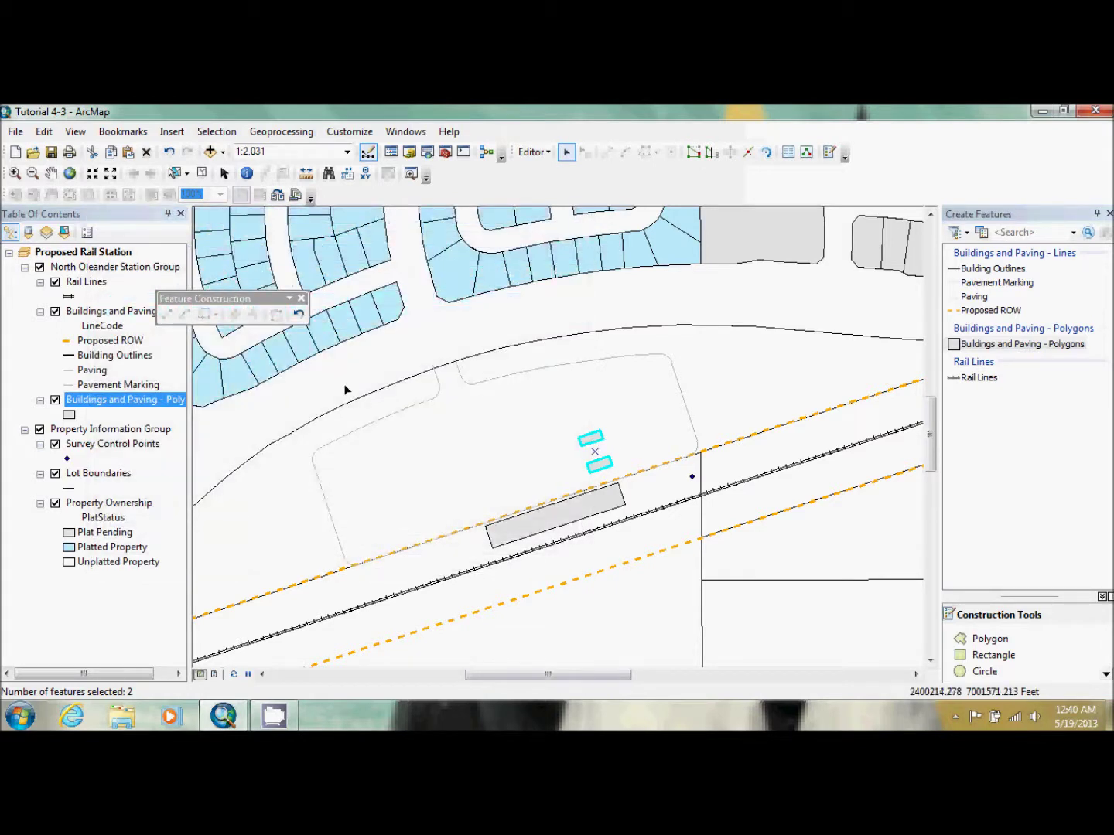
- Copy and paste the two shelters, drag the copies above the originals, and deselect
left_click(44, 133)
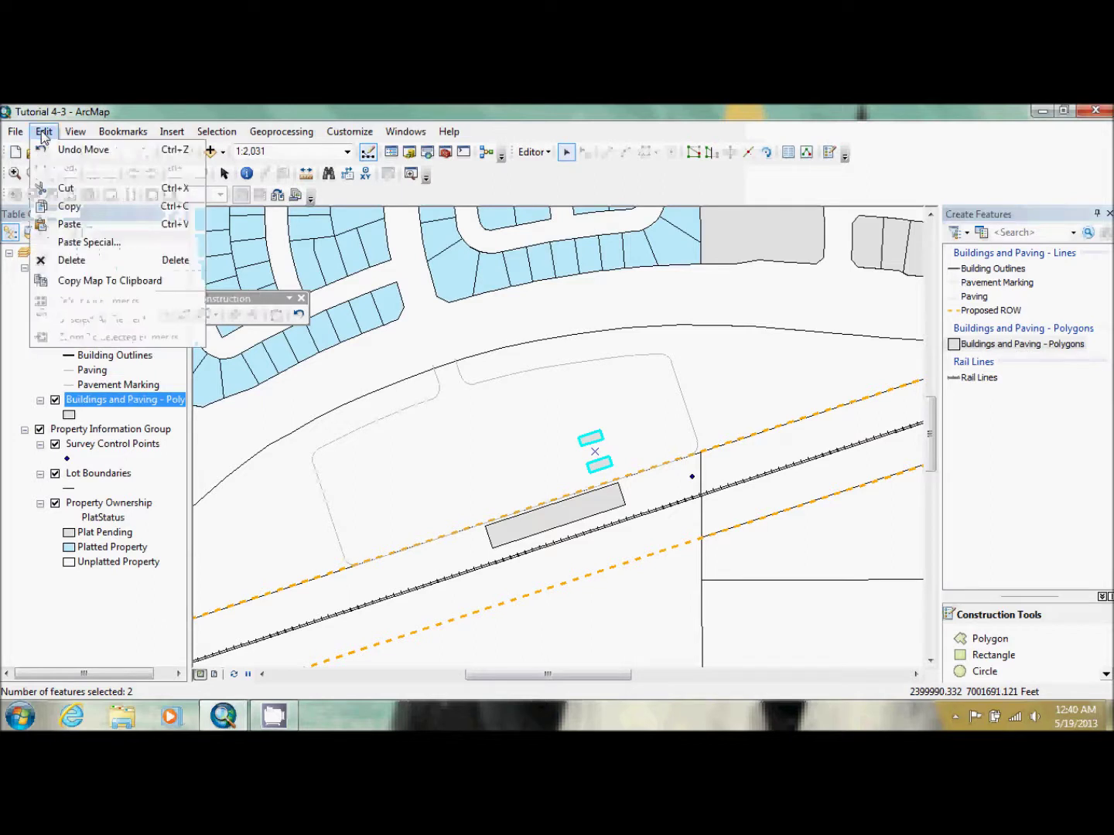
left_click(43, 135)
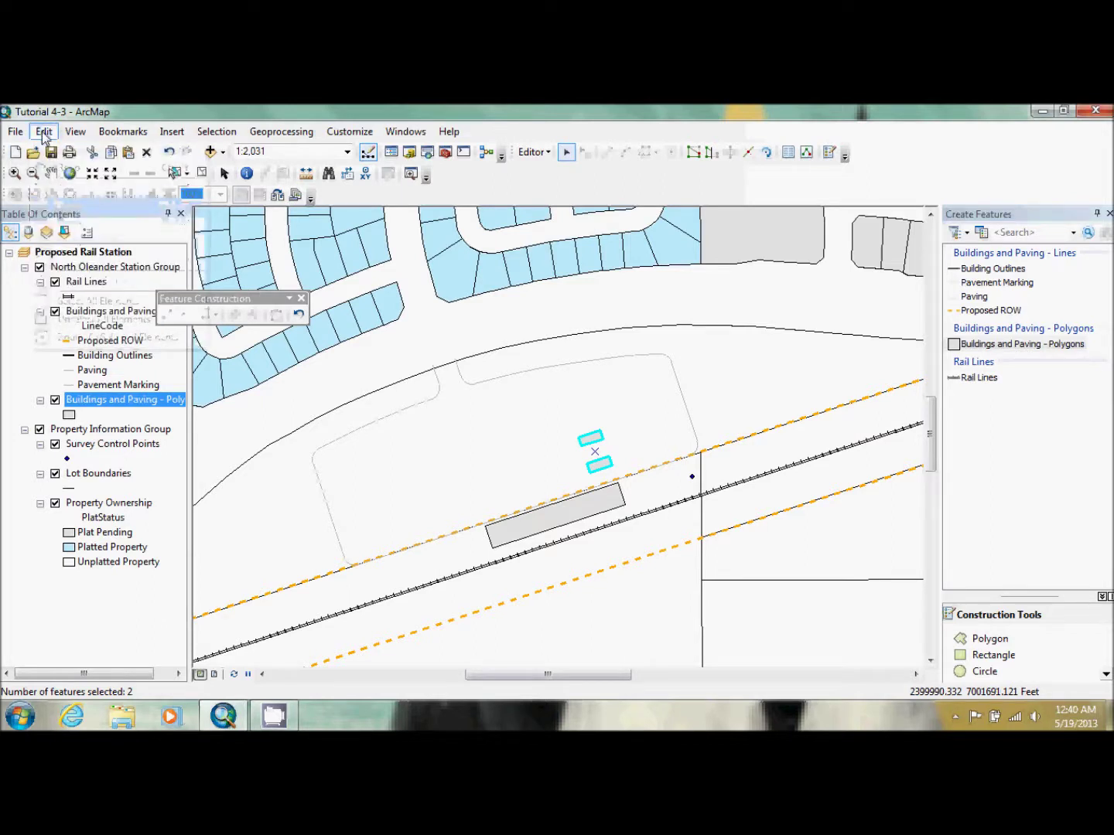
left_click(43, 134)
left_click(54, 218)
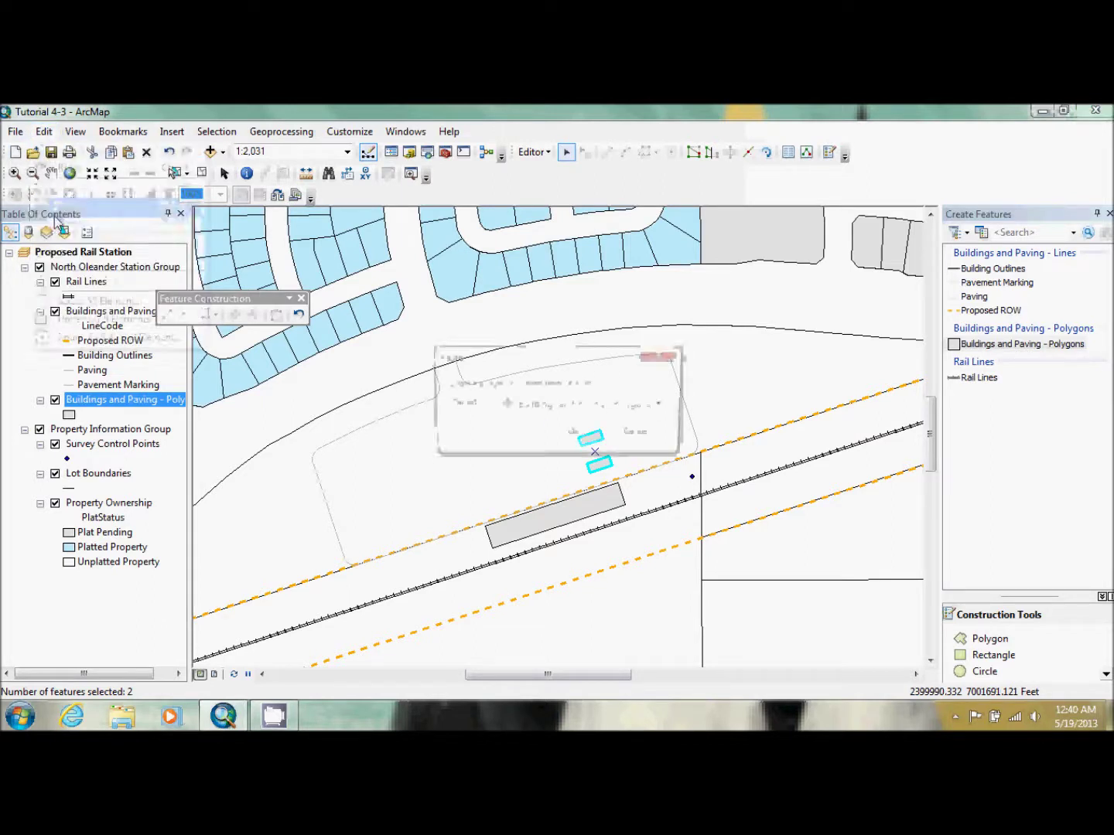
left_click(553, 435)
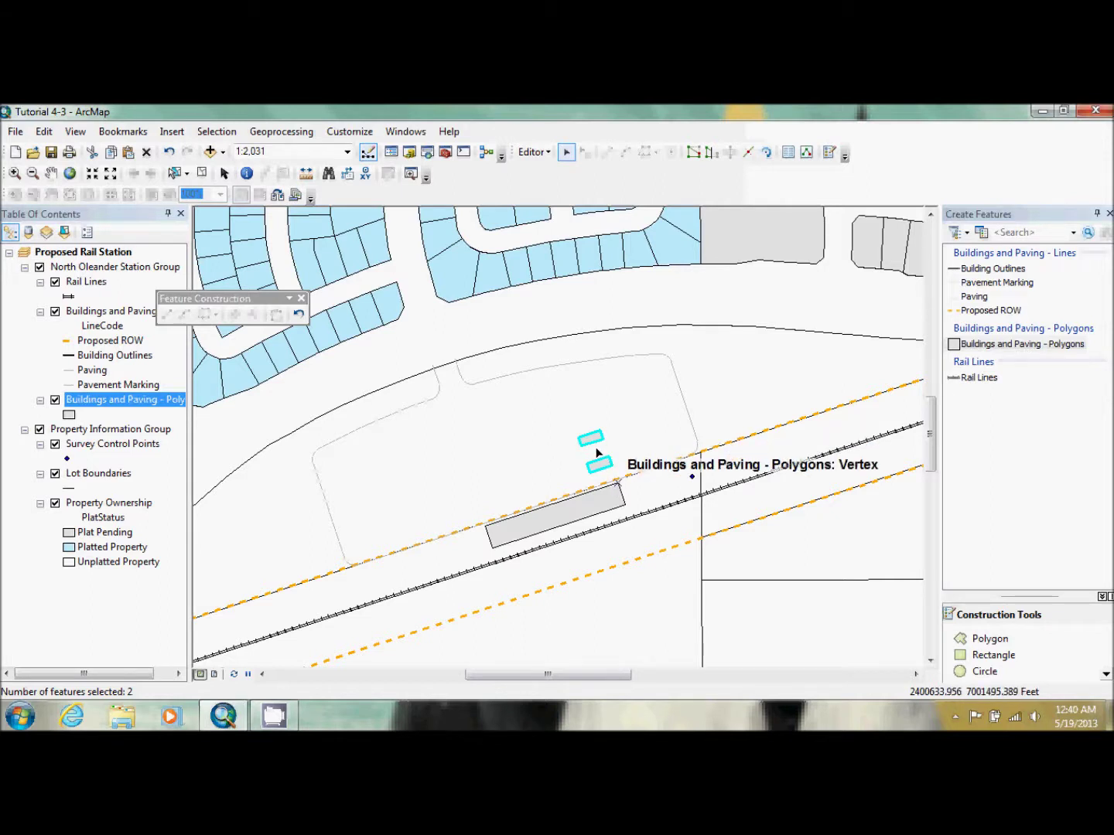
left_click_drag(596, 452, 573, 389)
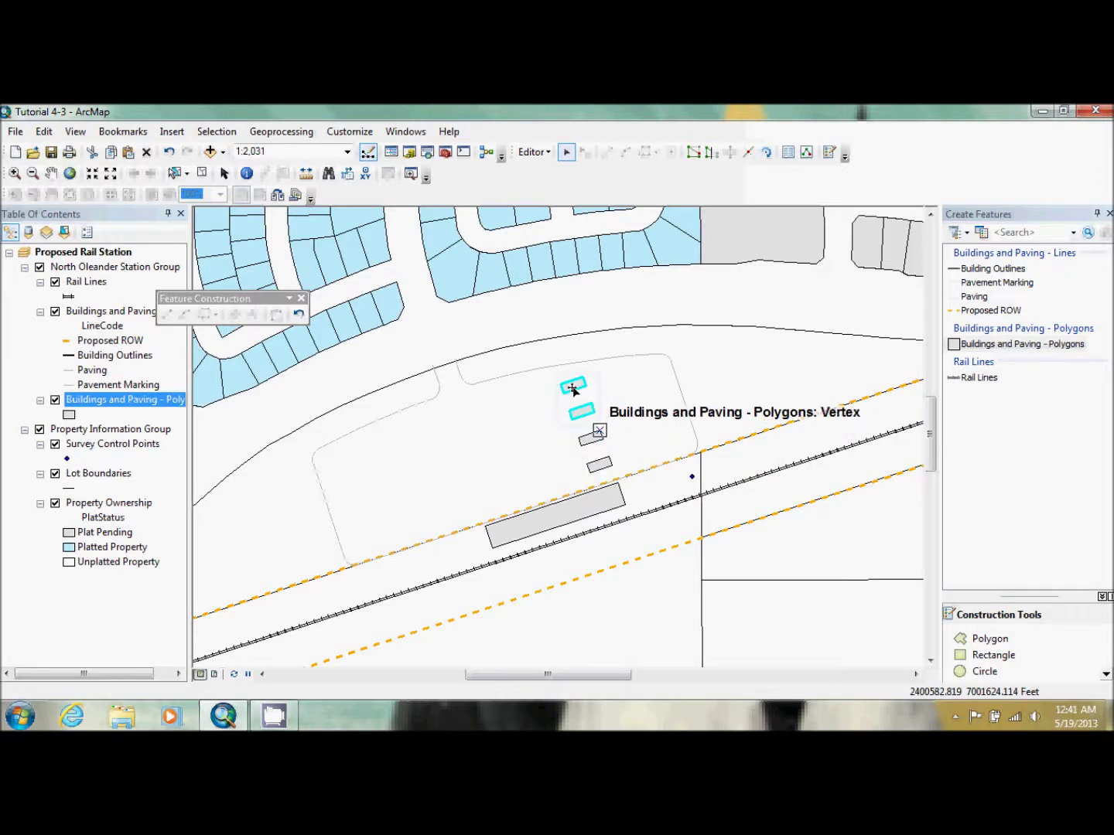
left_click(625, 447)
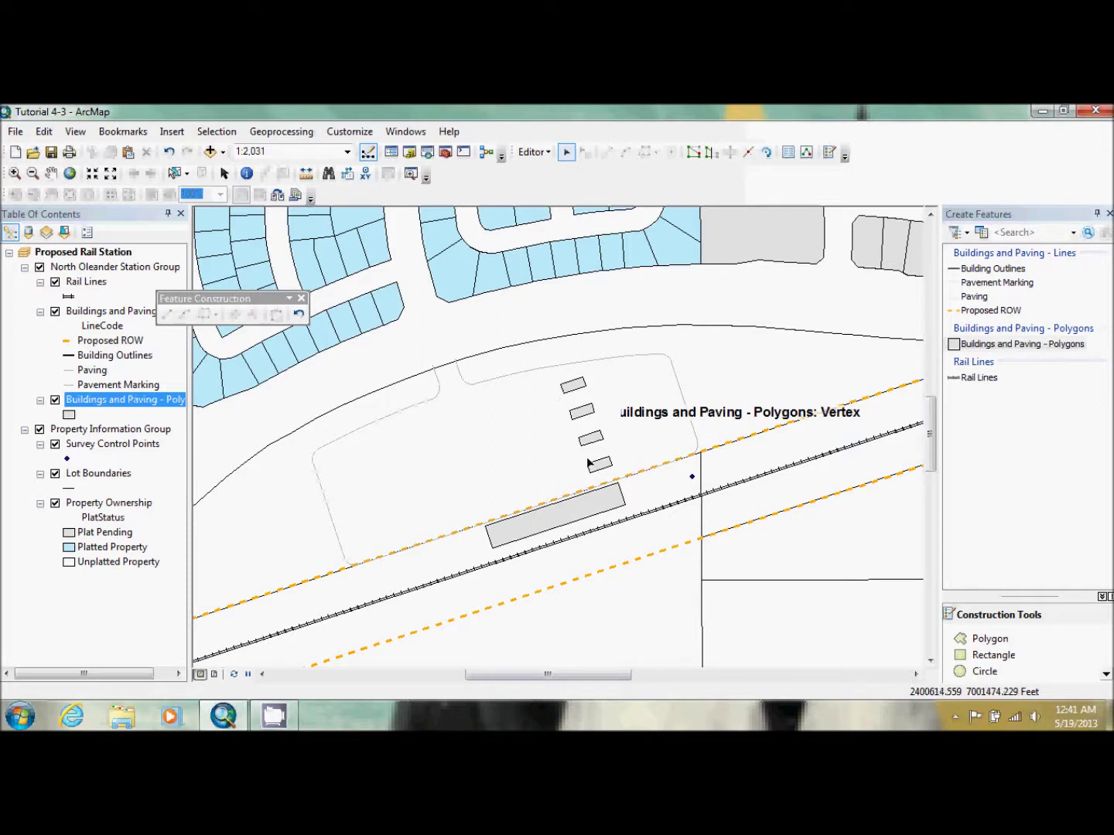
left_click(15, 173)
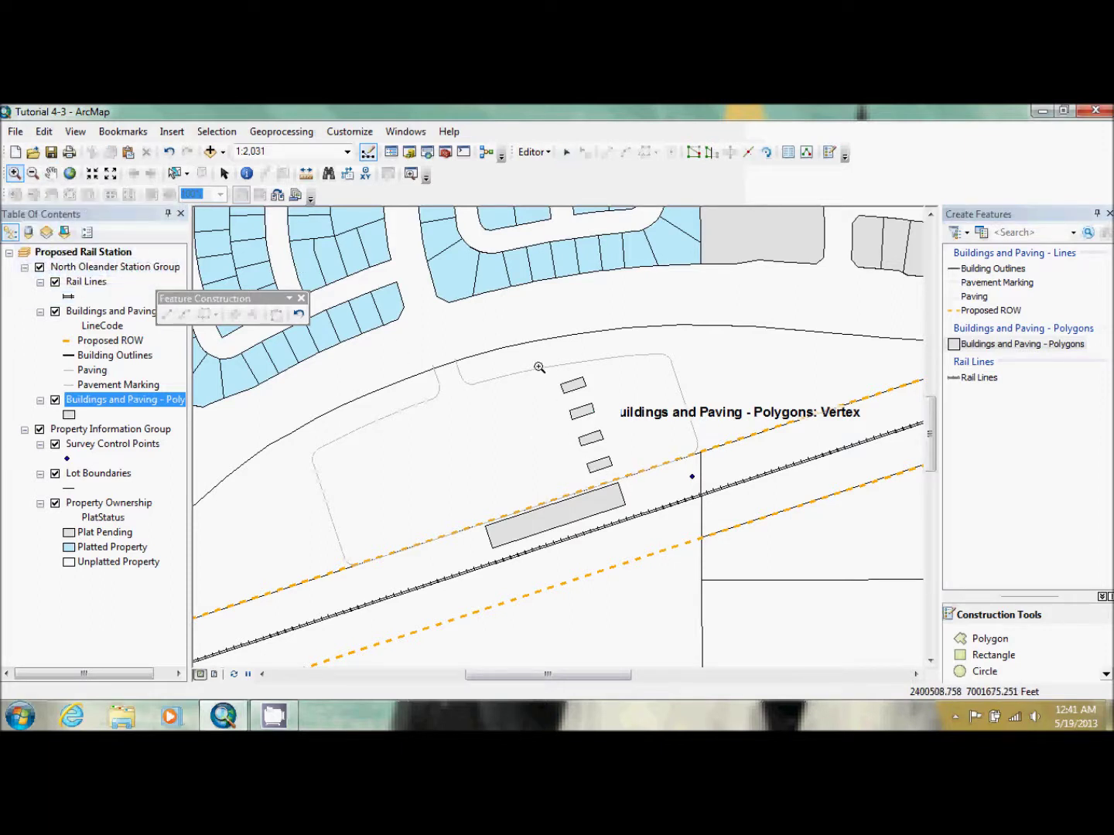
left_click_drag(539, 362, 640, 506)
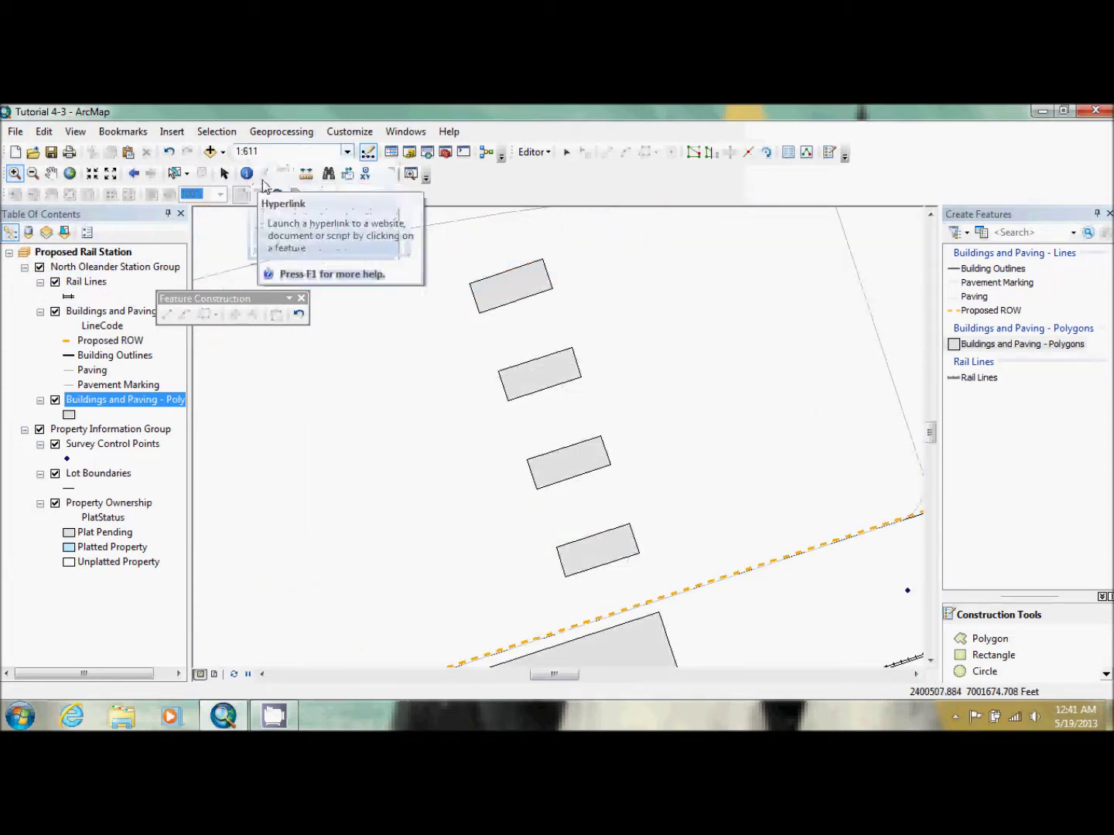
left_click(306, 174)
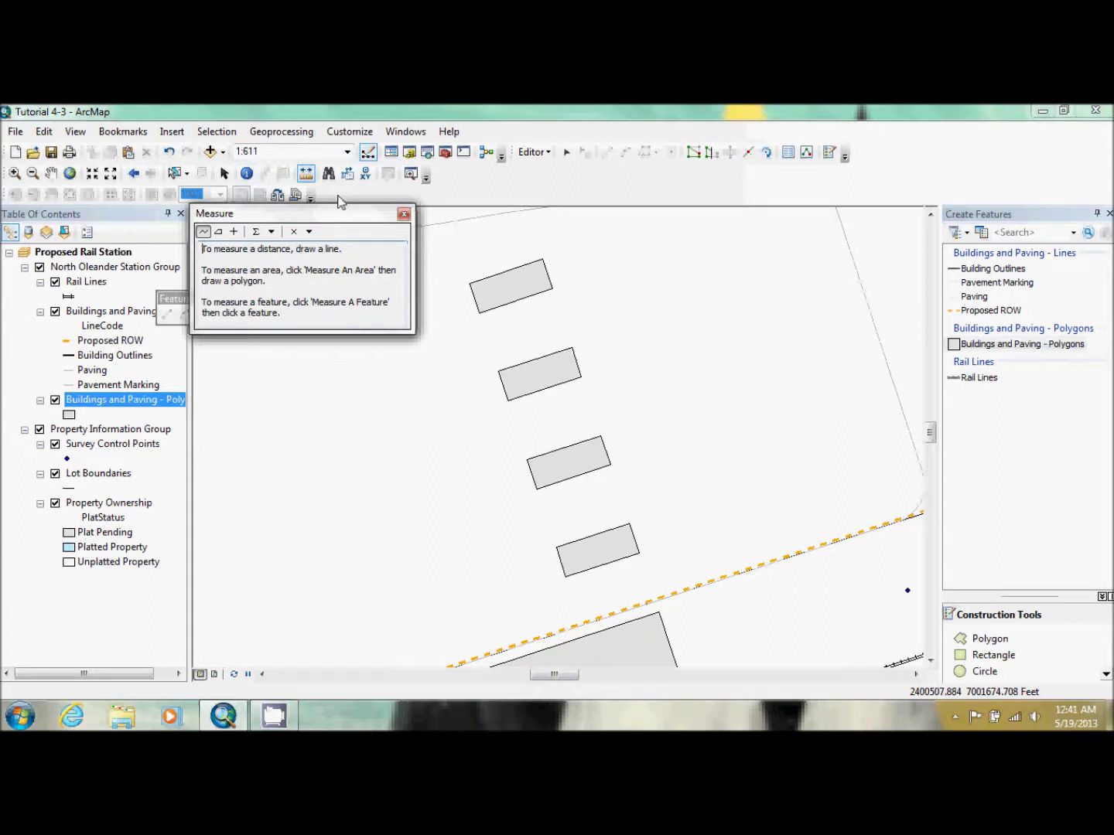
left_click(659, 614)
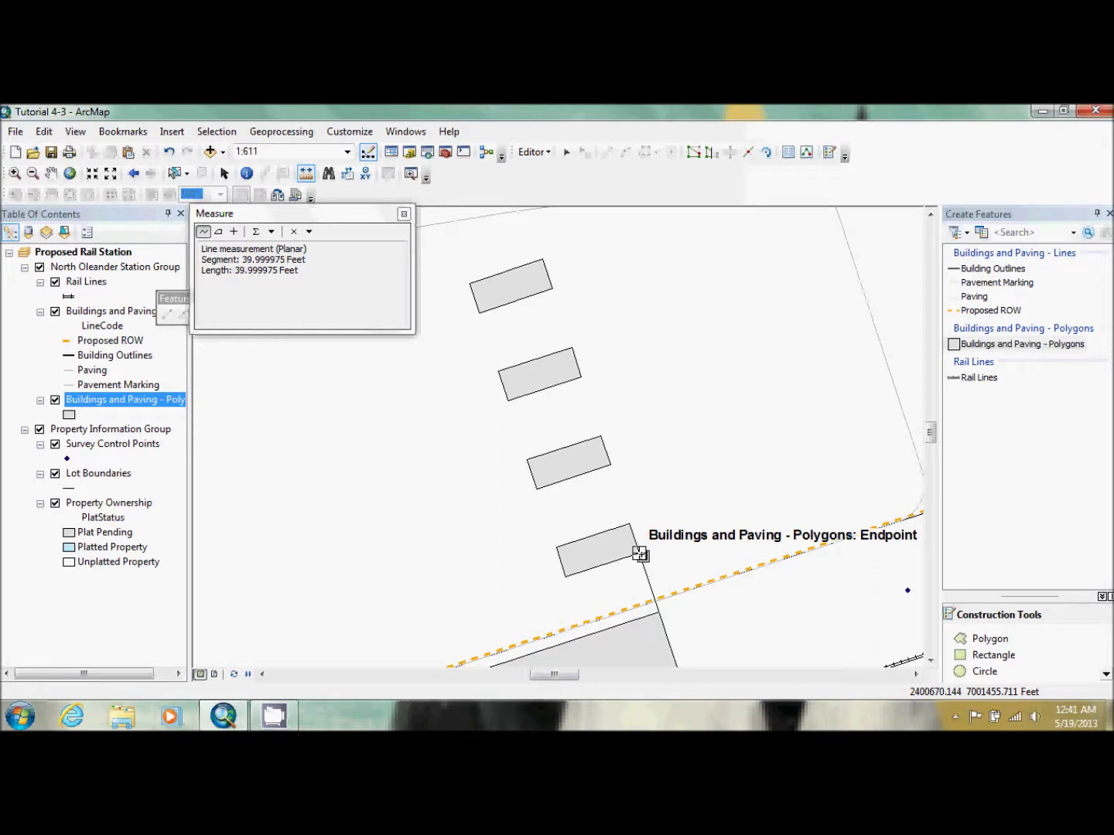
left_click(628, 522)
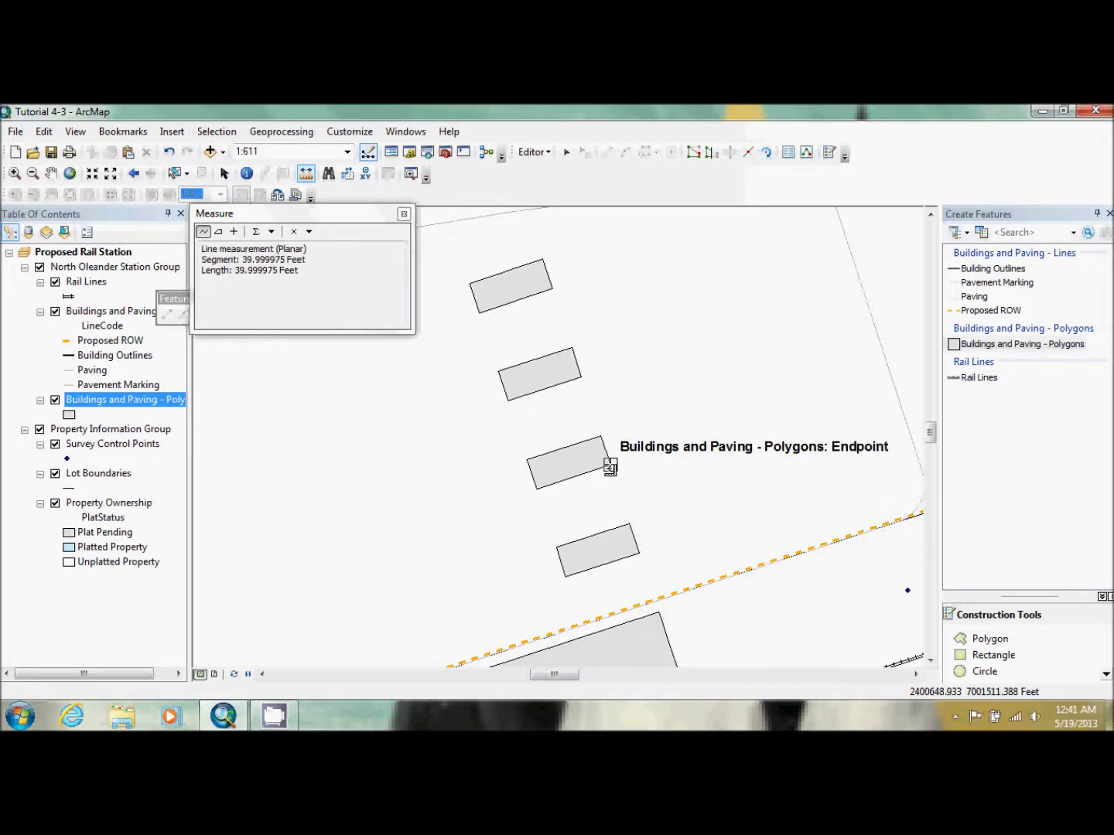
left_click(600, 437)
double_click(581, 376)
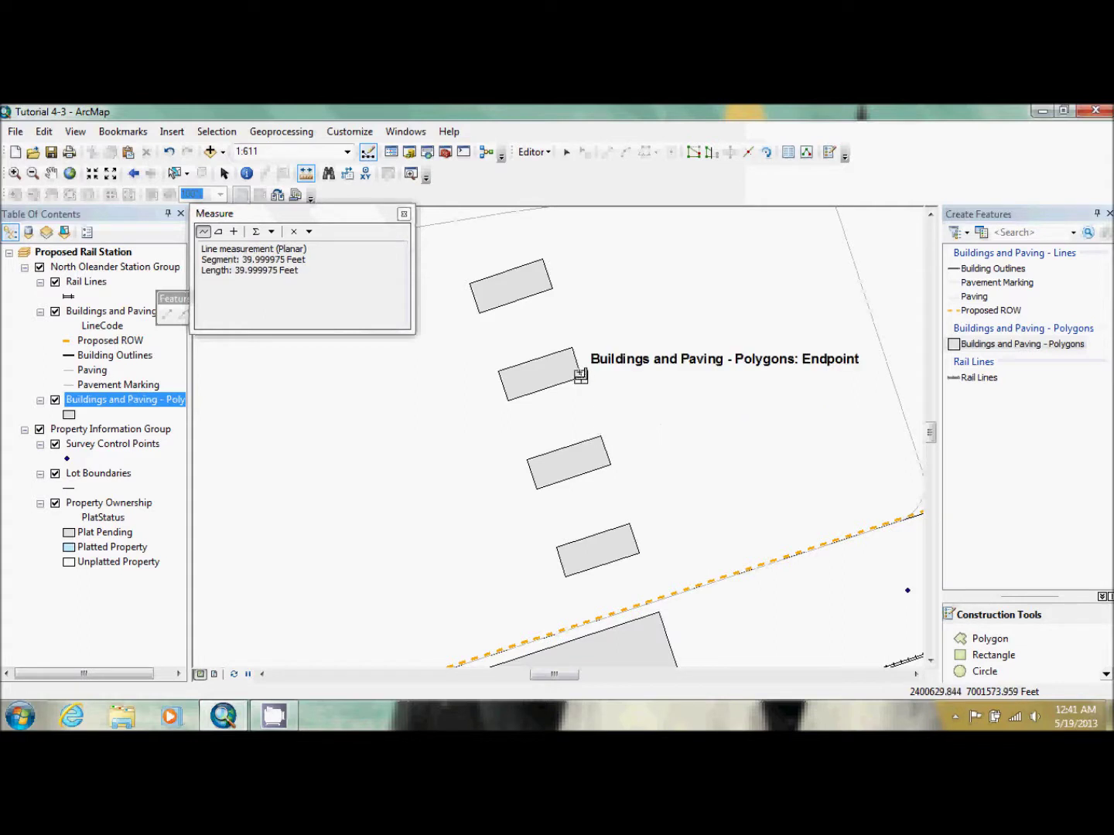
left_click(571, 352)
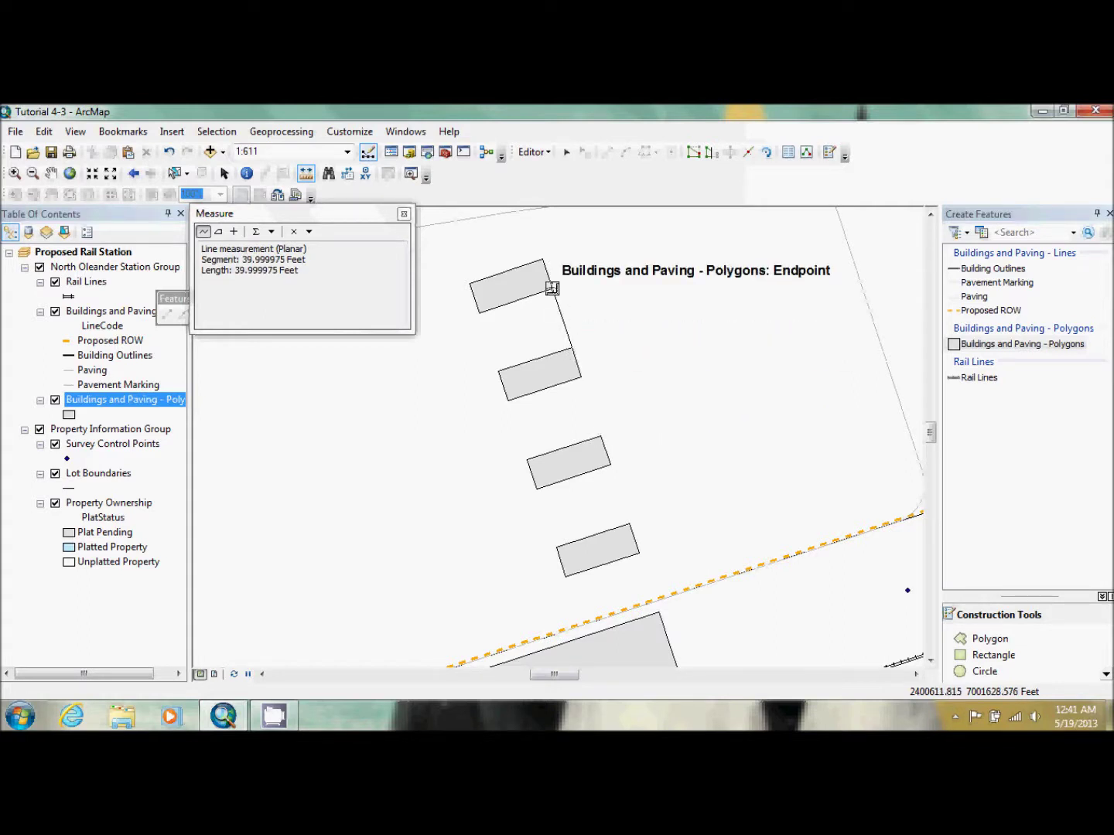
double_click(552, 290)
left_click(405, 213)
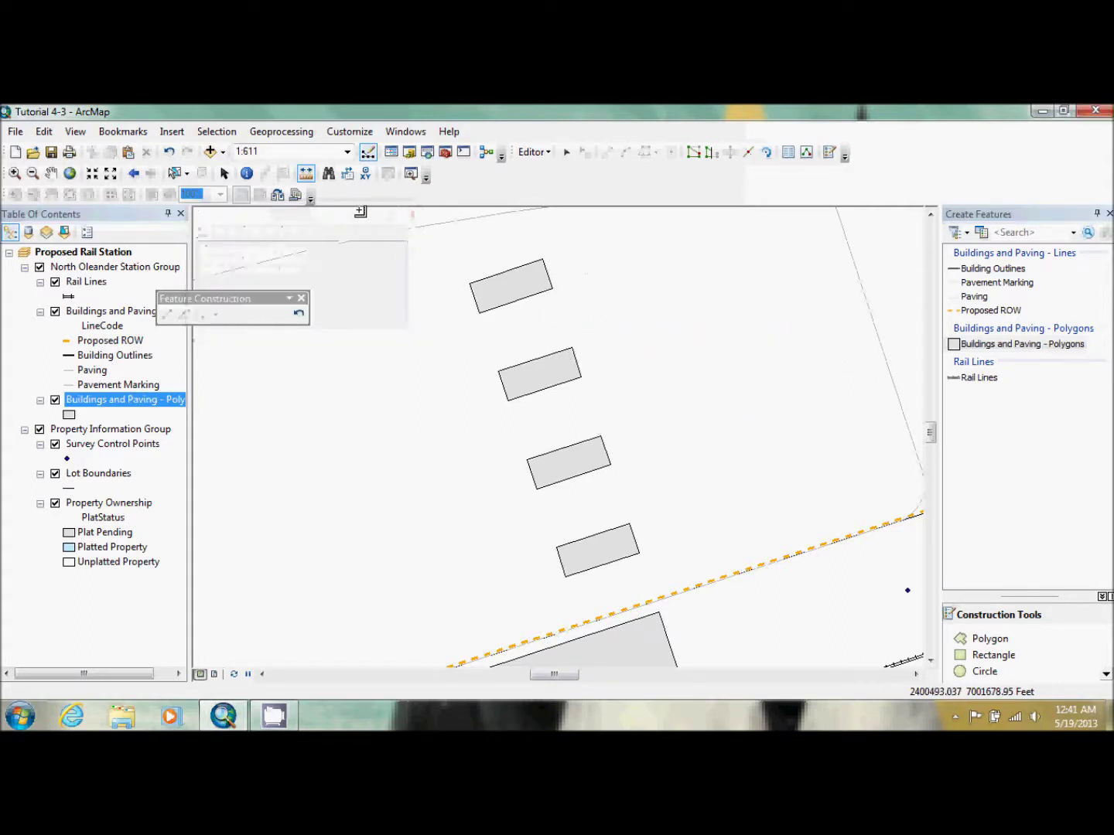
left_click(136, 178)
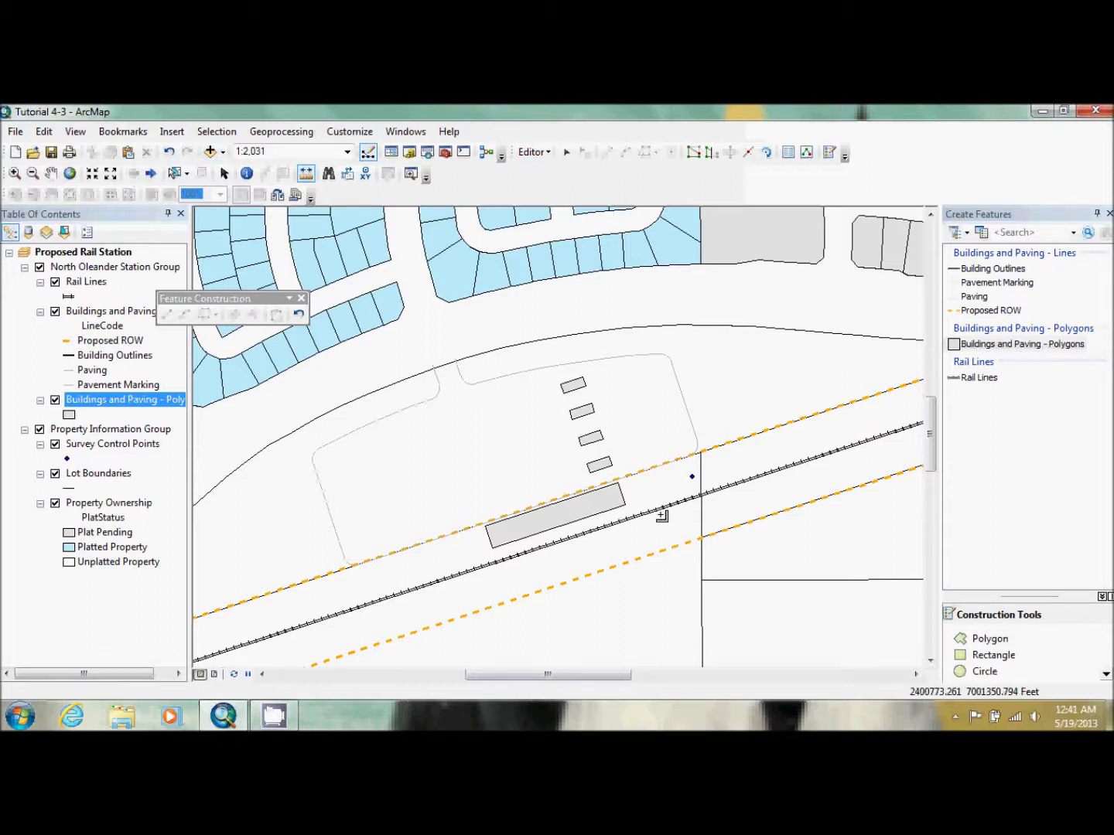
- Review the Buildings and Paving - Polygons attribute table, then close it
right_click(127, 403)
left_click(269, 152)
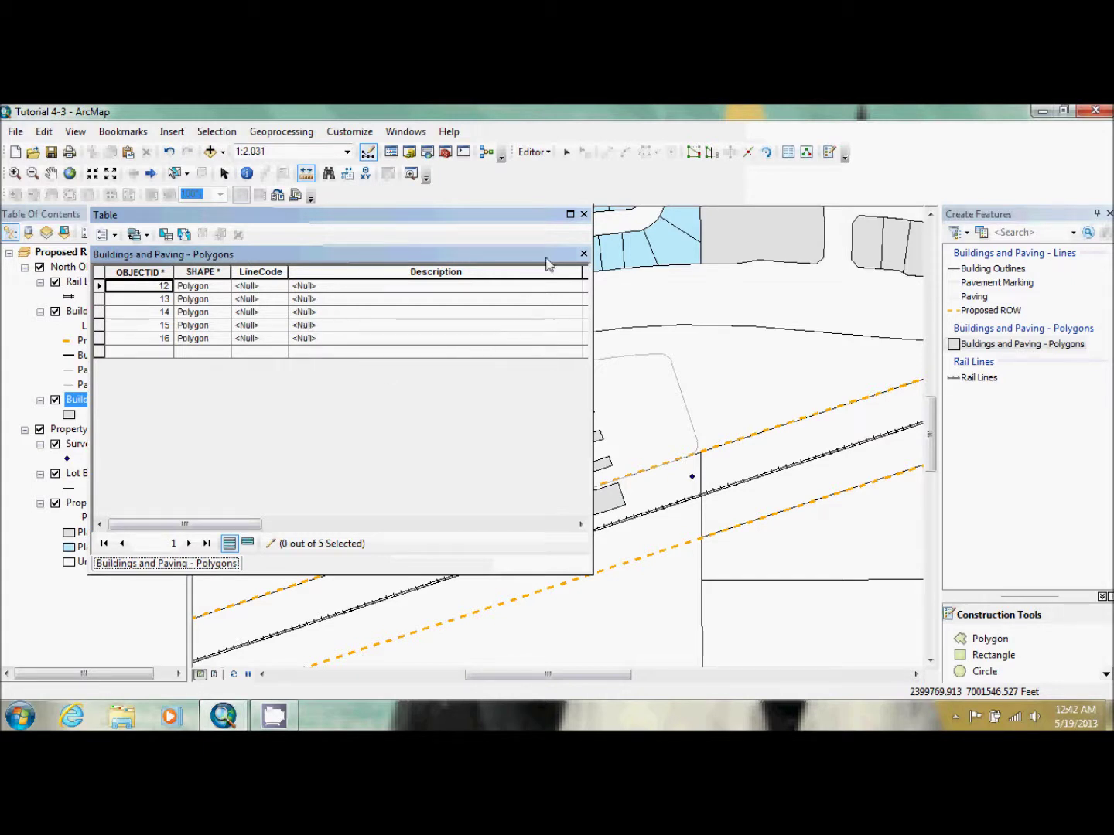
left_click(584, 215)
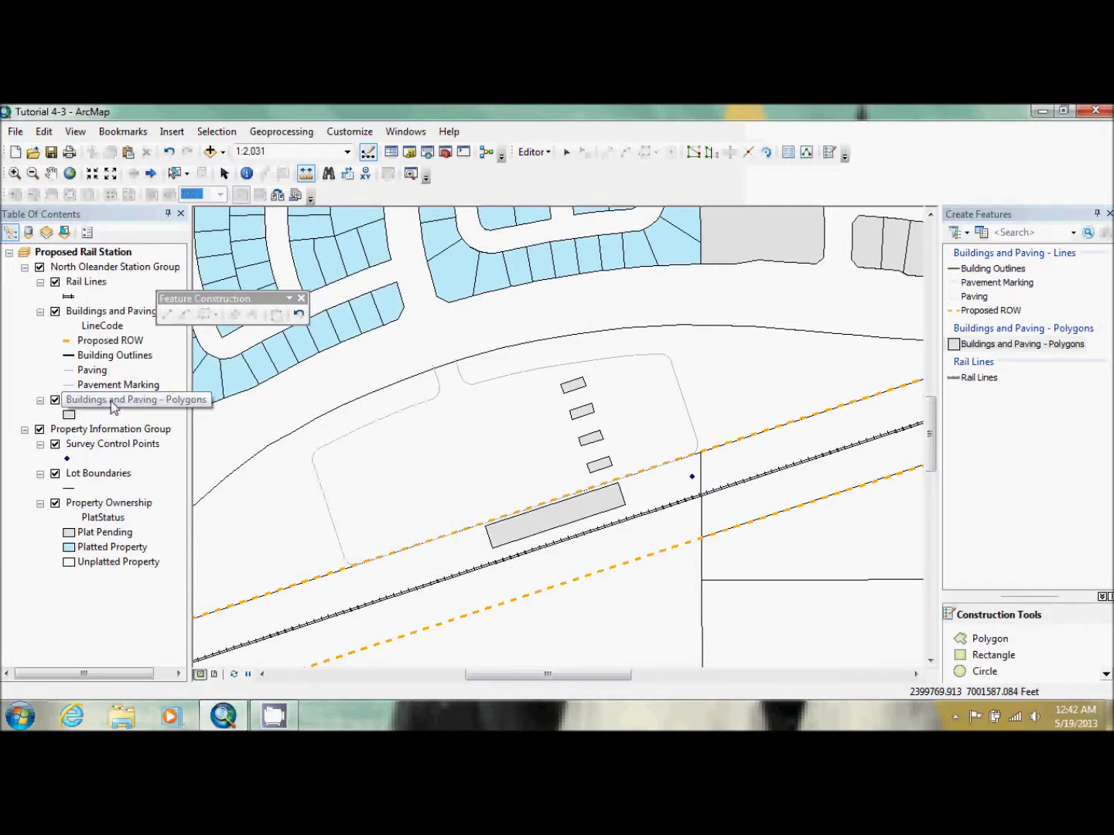
- Select all features in the Buildings and Paving - Polygons layer
right_click(114, 408)
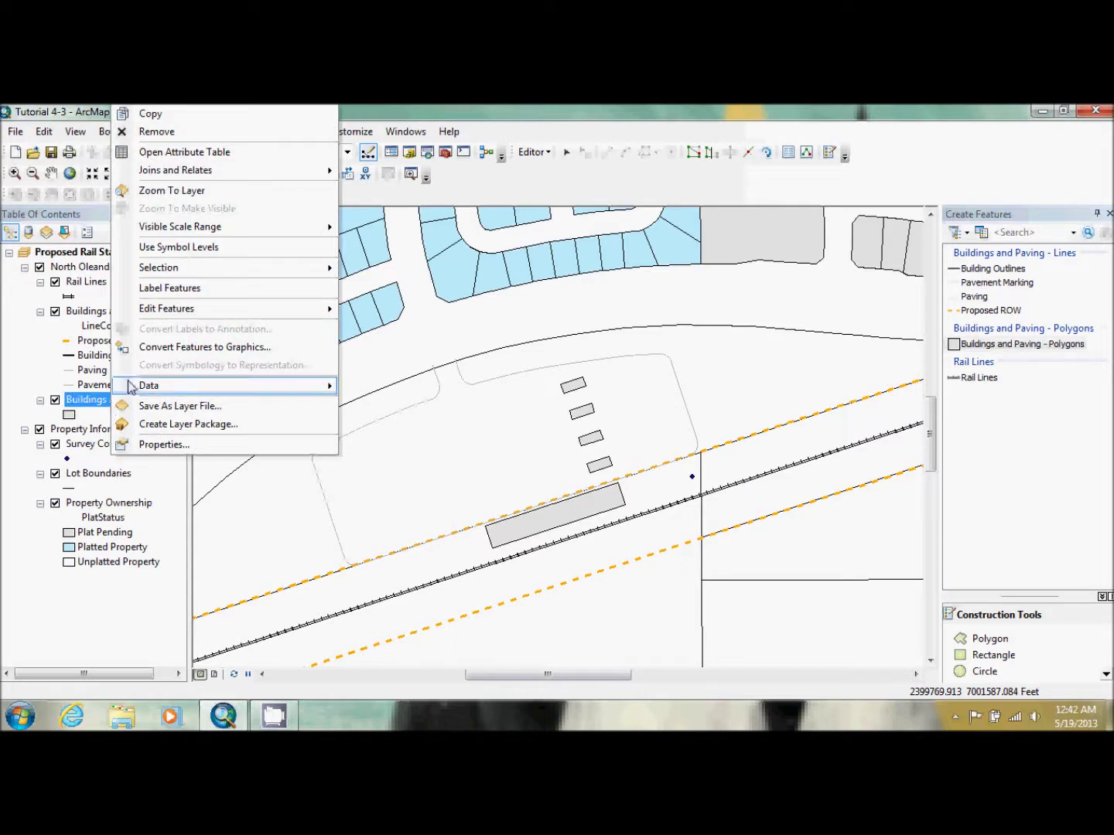
mouse_move(240, 272)
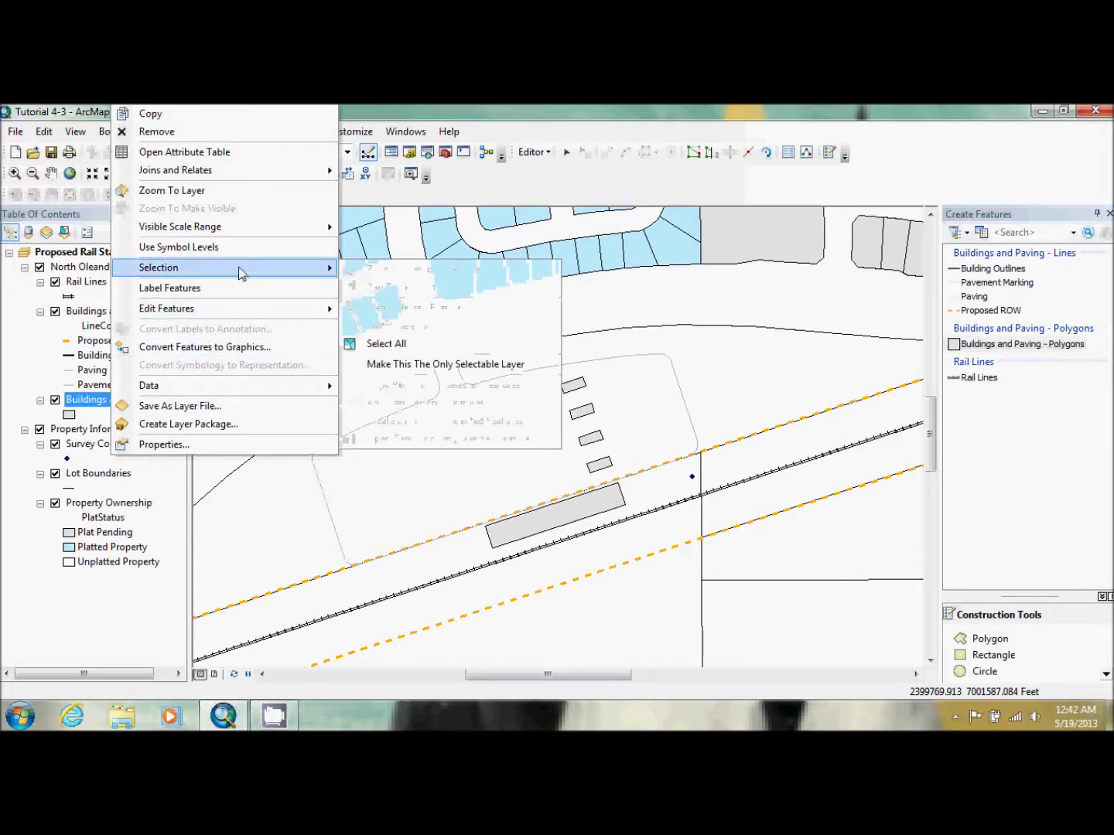
left_click(427, 343)
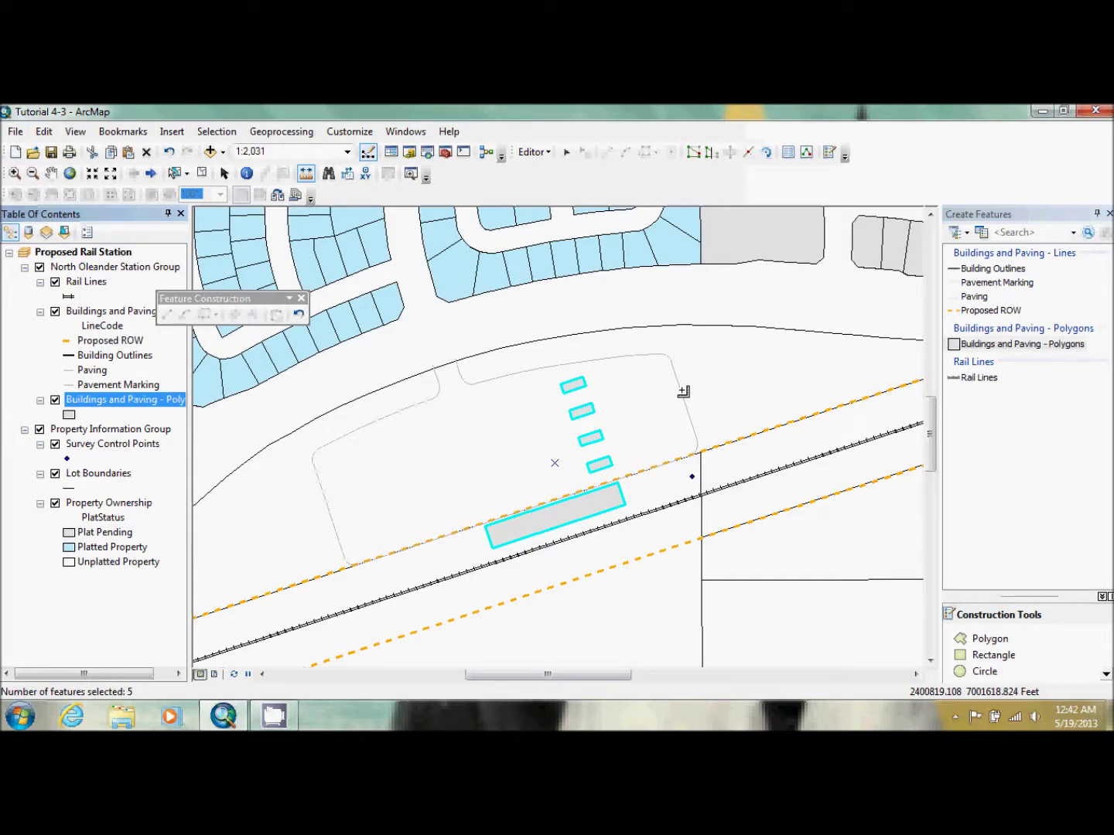
- In the Attributes window, set Description to Bus Shelter for all five selected features
left_click(788, 153)
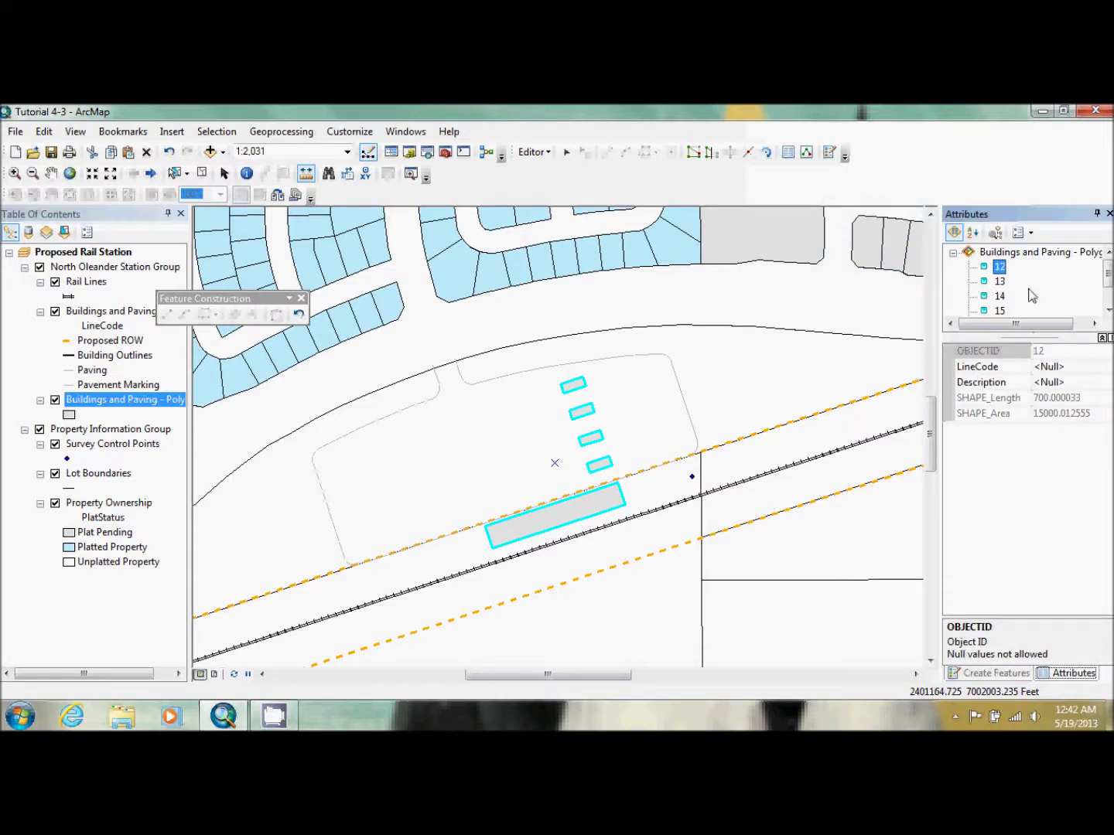
left_click(1040, 256)
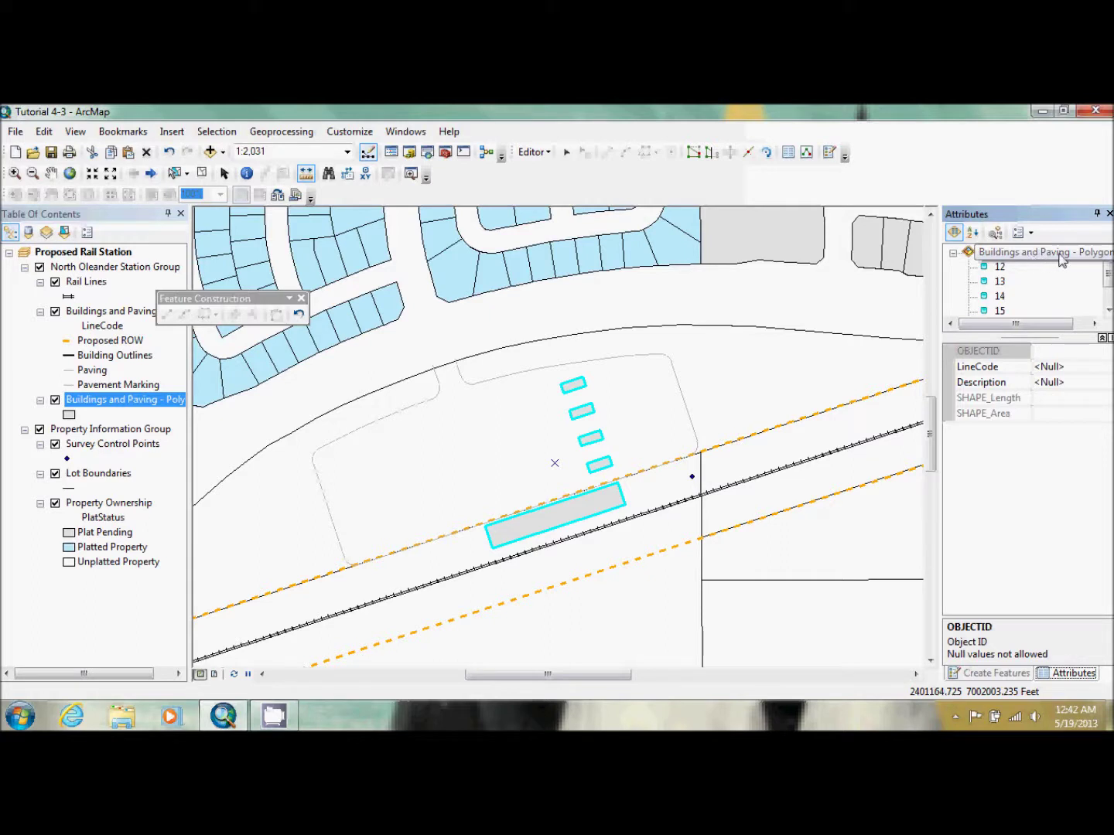
left_click(1060, 382)
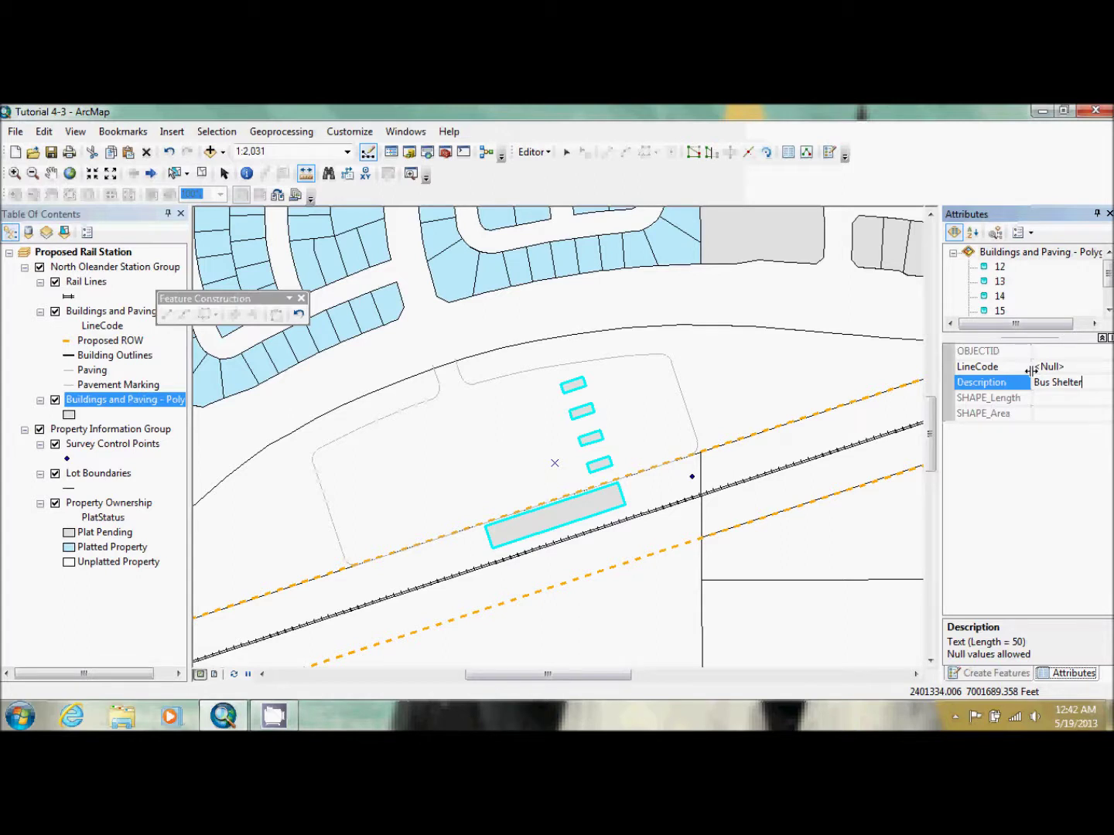
key("Return")
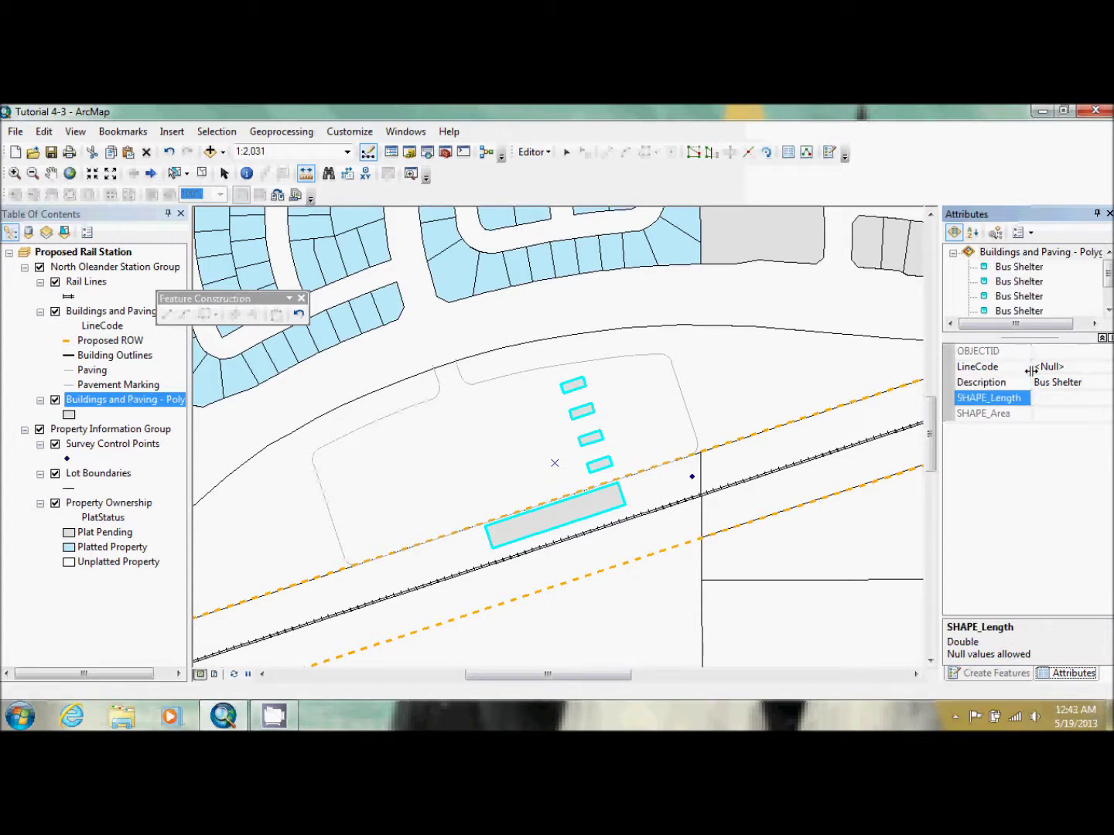
- Change feature 12's Description from Bus Shelter to Station
left_click(1017, 268)
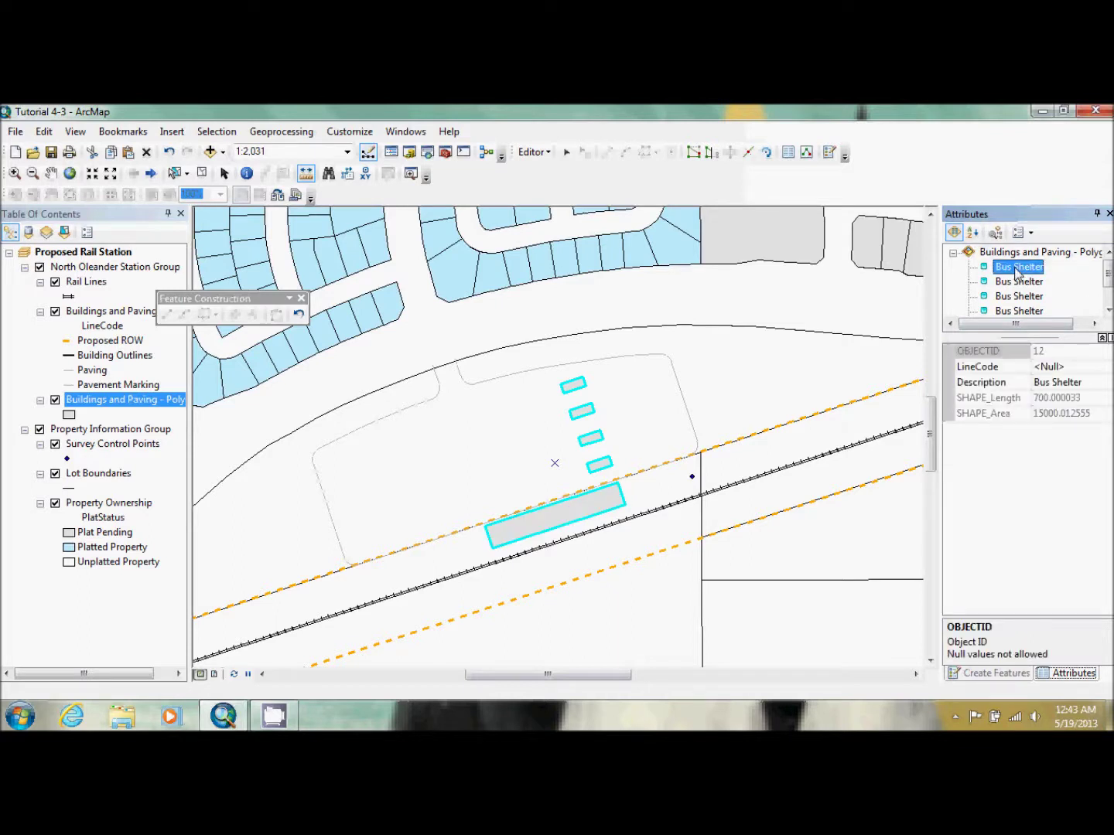
left_click(1019, 282)
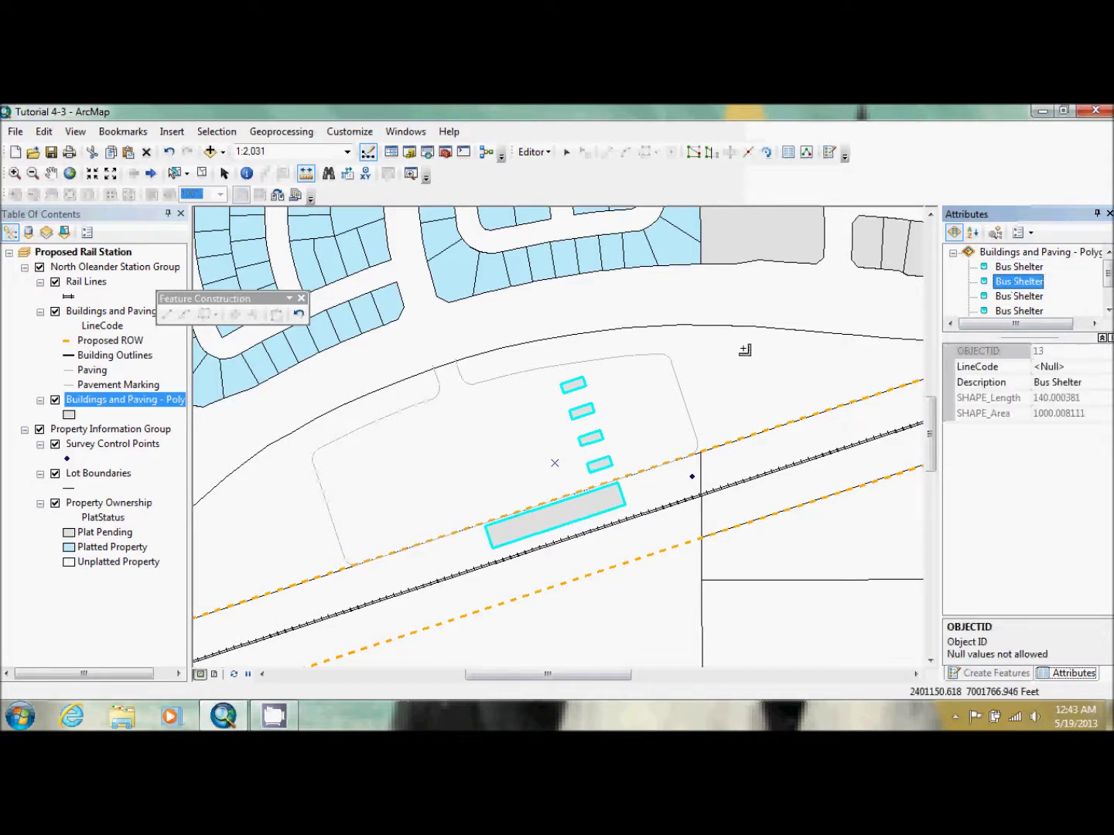
left_click(1019, 295)
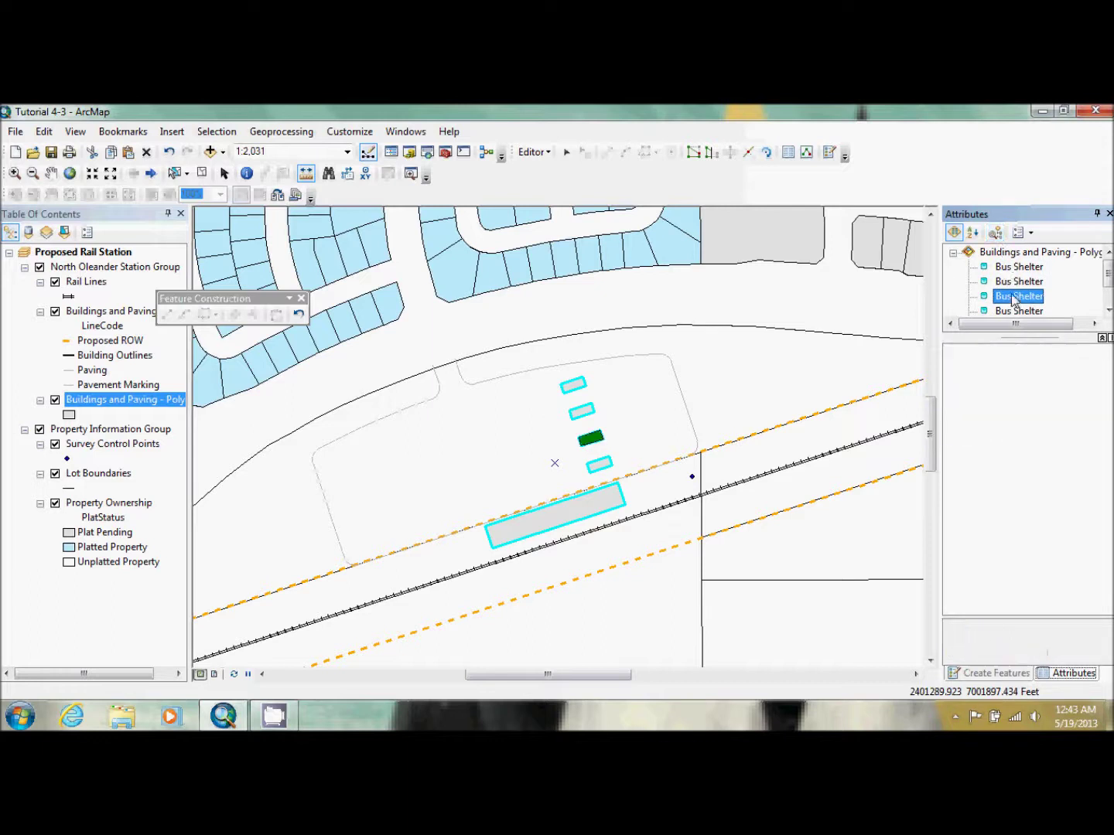
left_click(1022, 269)
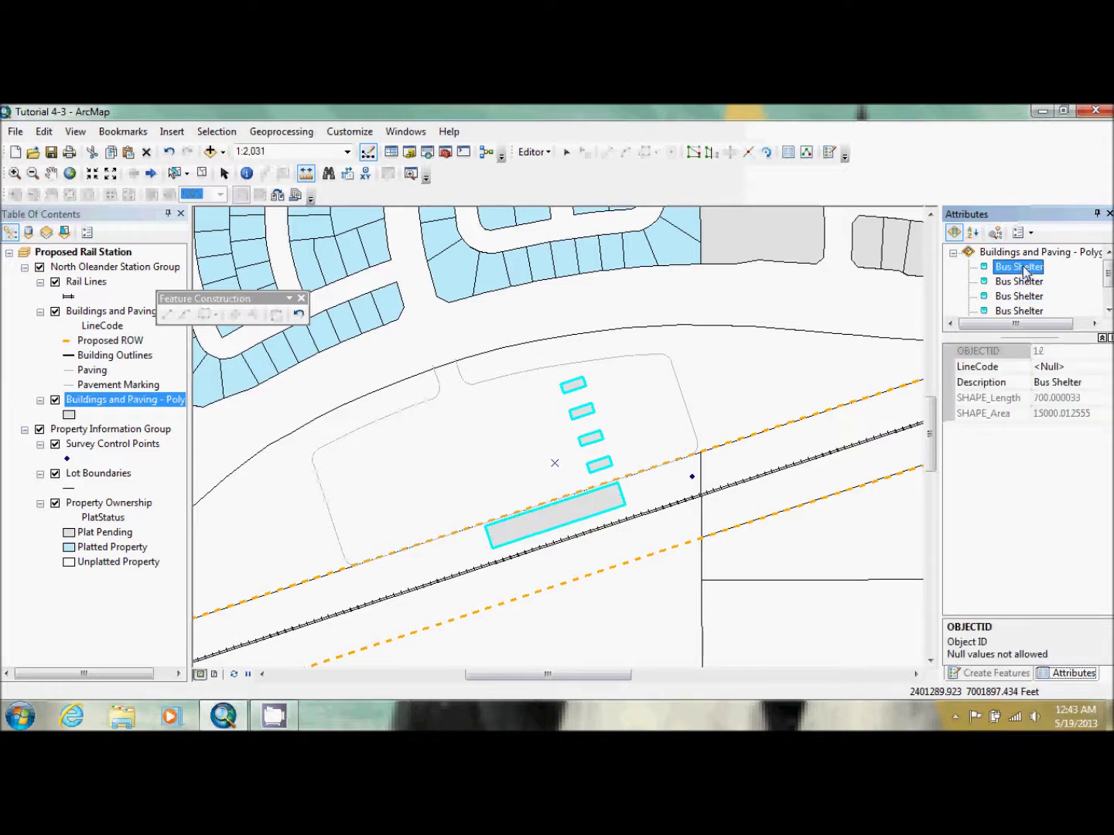
left_click(1059, 382)
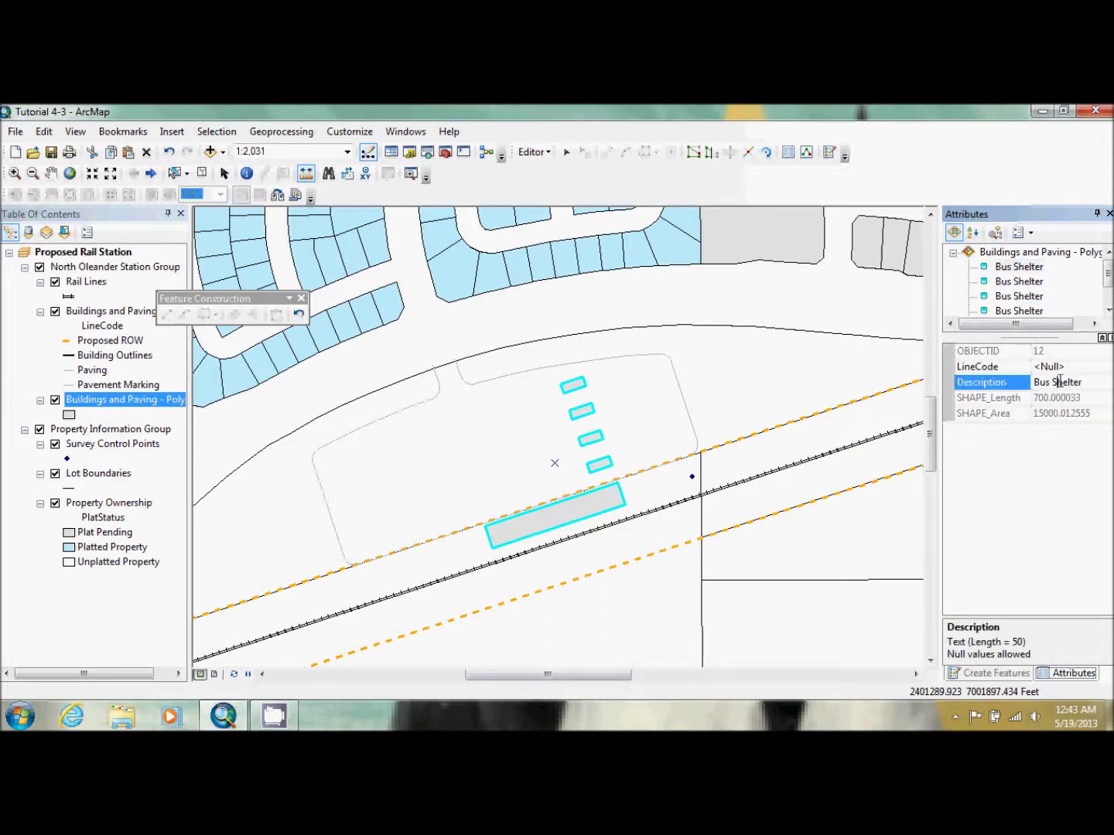
left_click_drag(1085, 387, 979, 400)
type("Station")
left_click(980, 399)
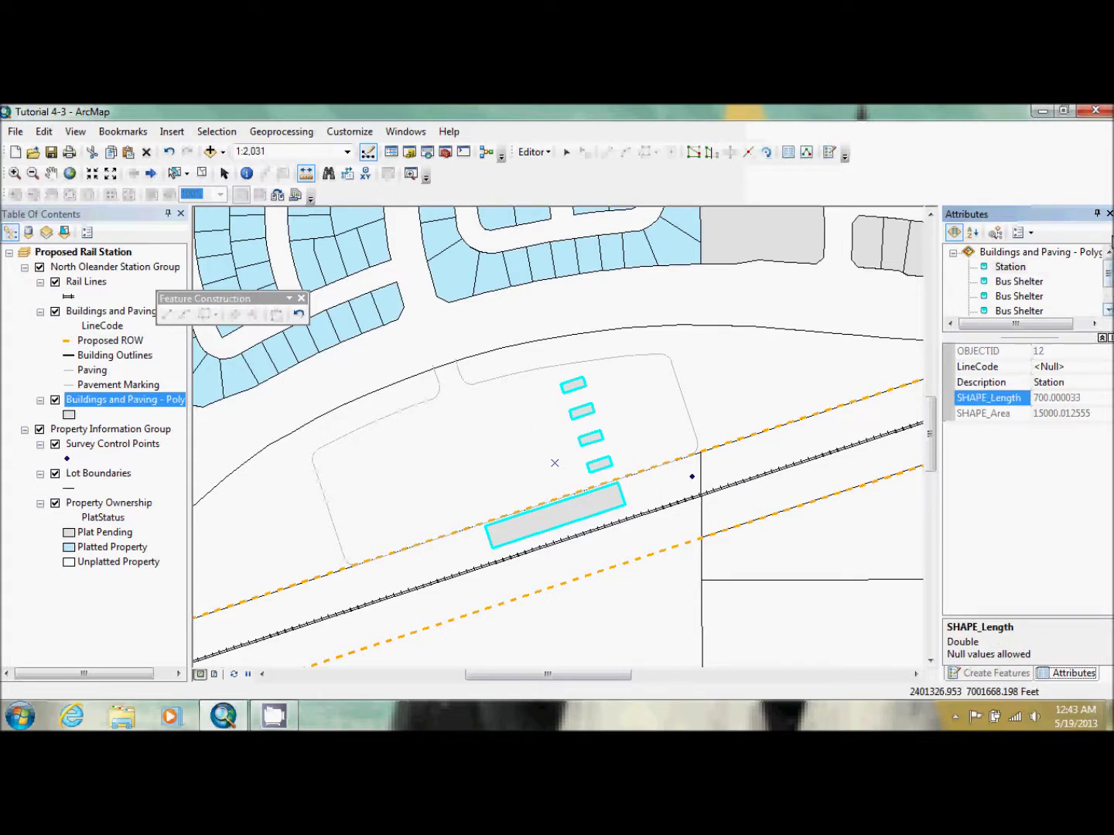
left_click(996, 673)
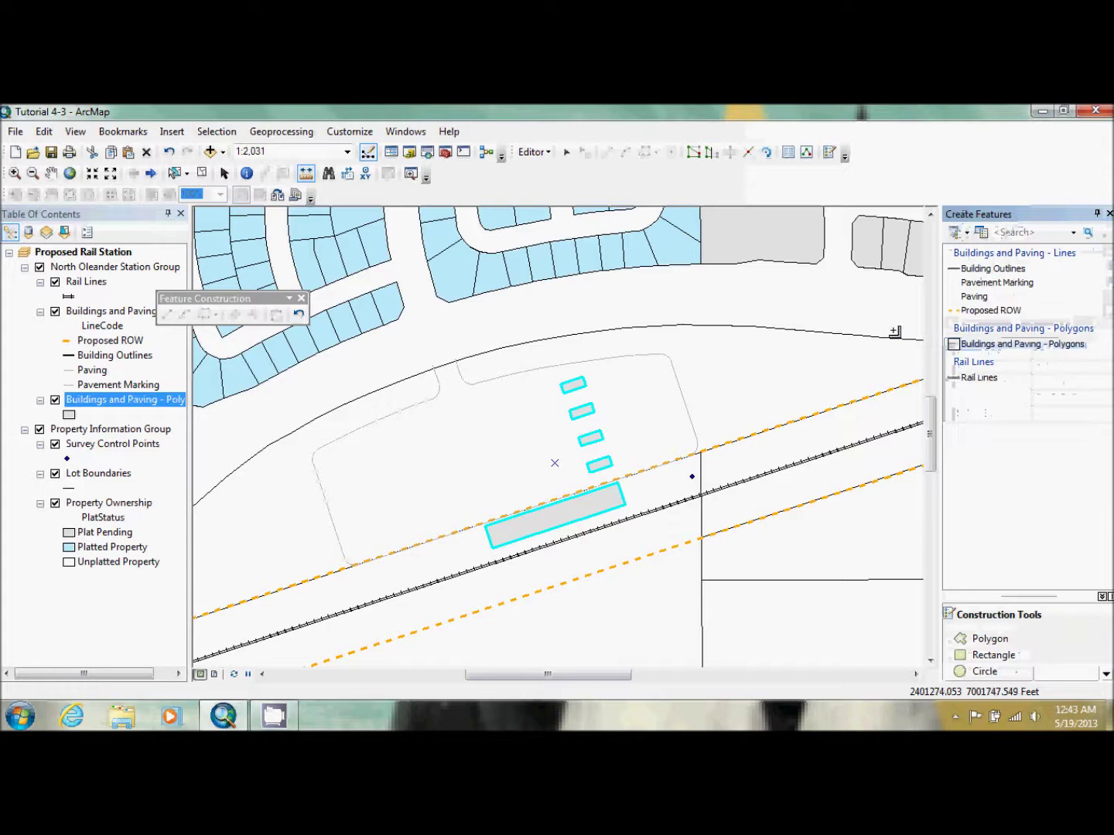
right_click(145, 405)
left_click(193, 393)
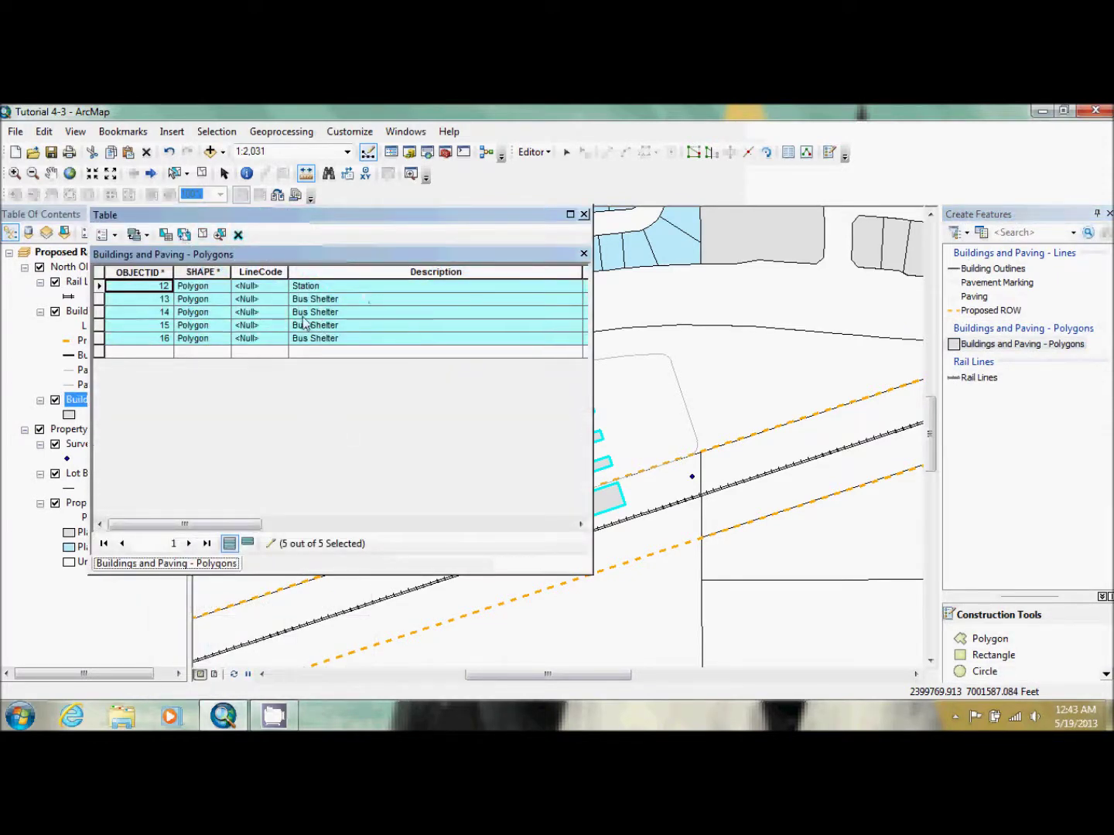
left_click(583, 215)
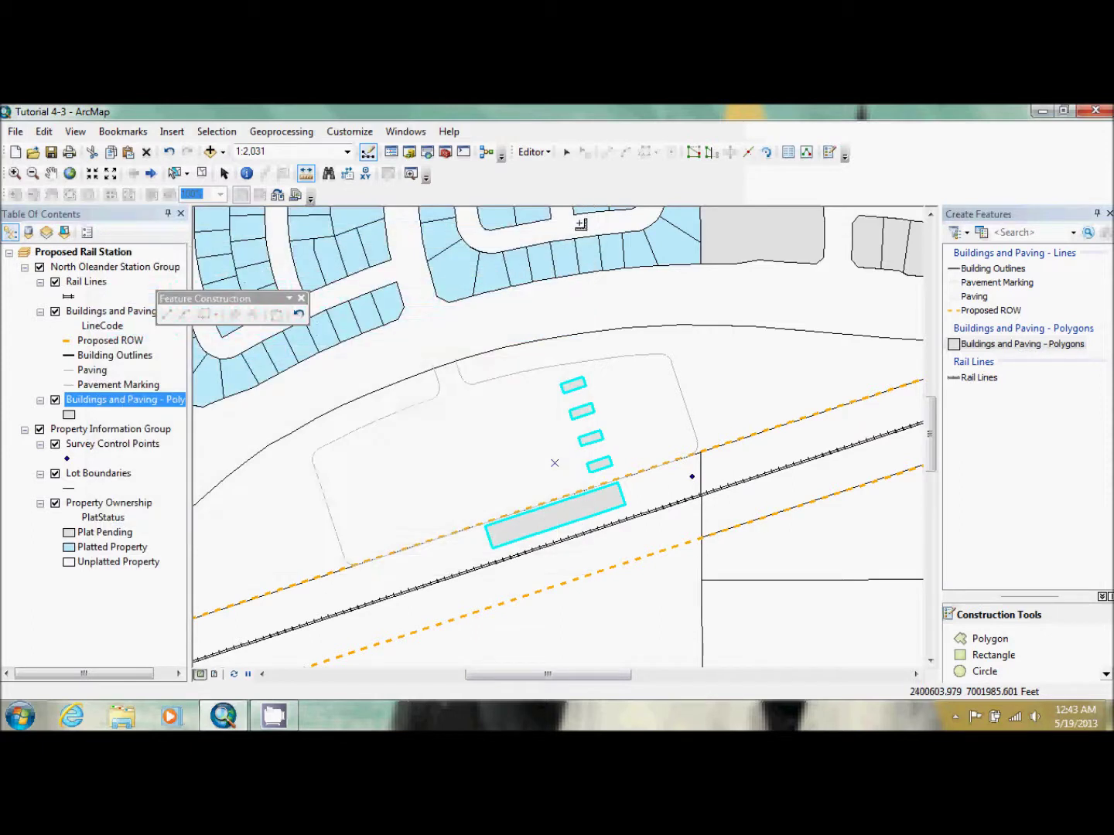
right_click(1016, 351)
- Set the Buildings and Paving - Polygons template's default Description to Parking Lot
left_click(1042, 414)
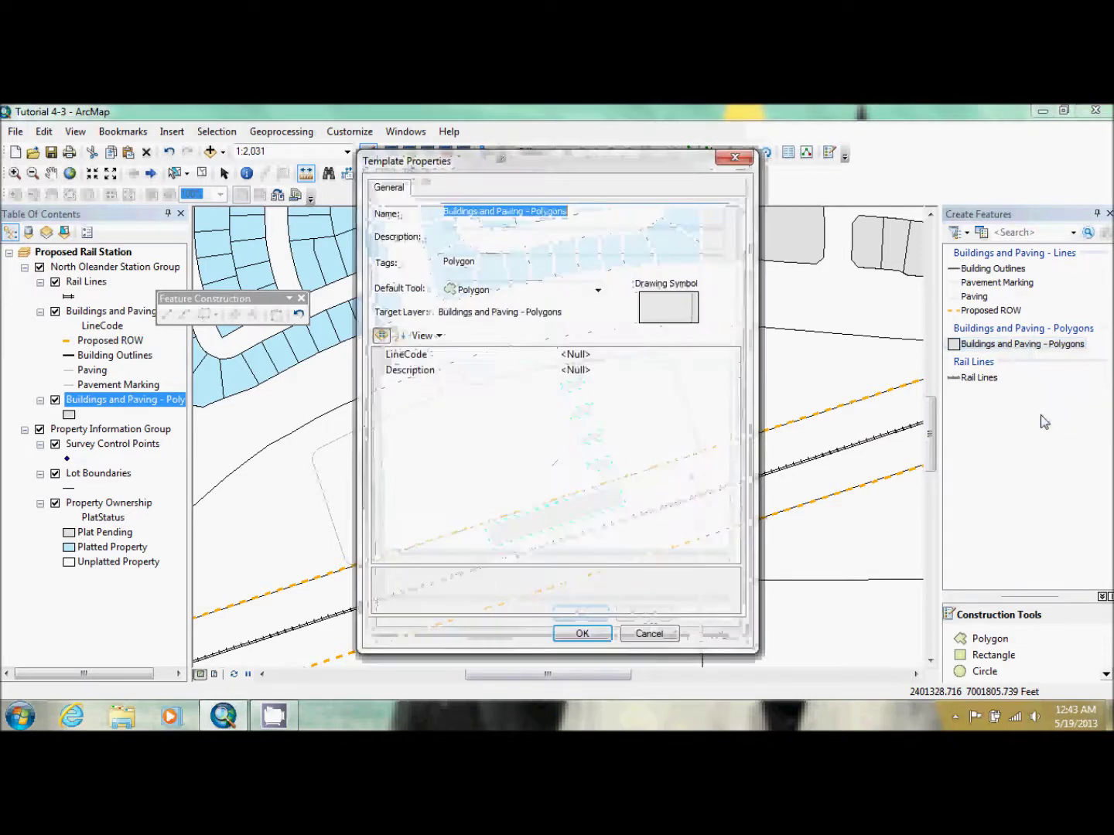
left_click(631, 372)
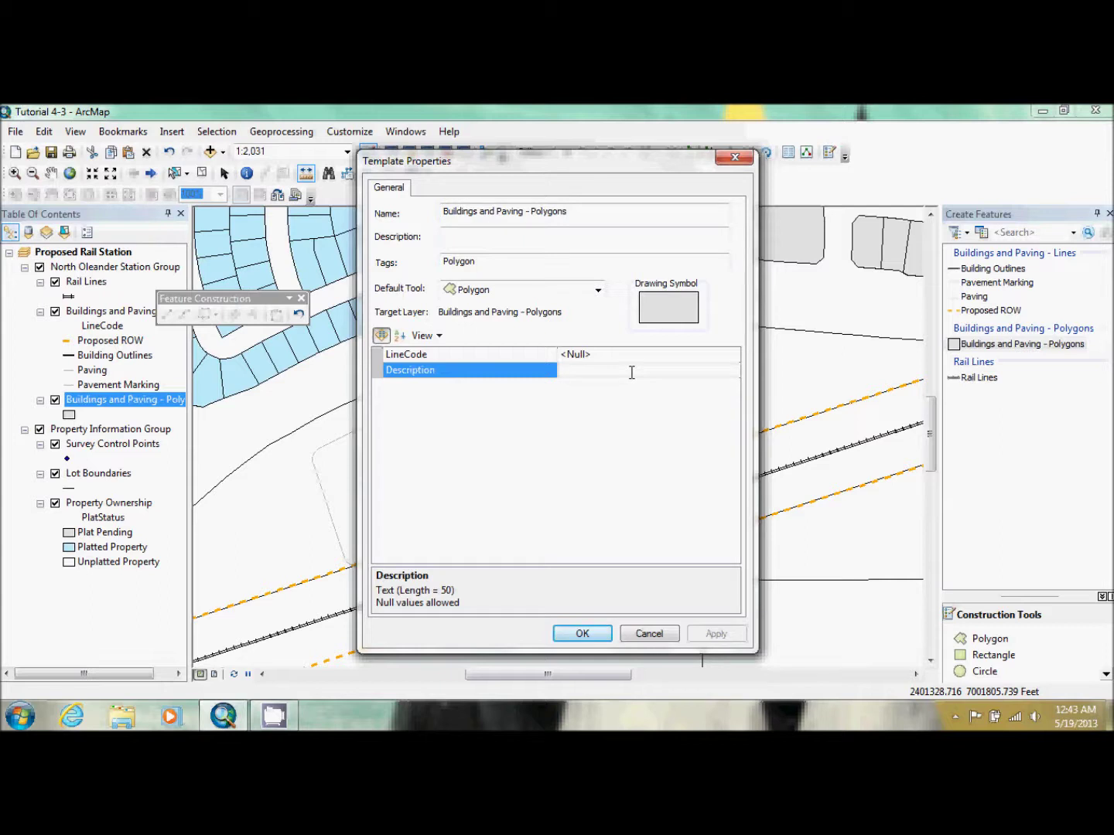
type("Parking Lot")
left_click(583, 634)
left_click(582, 634)
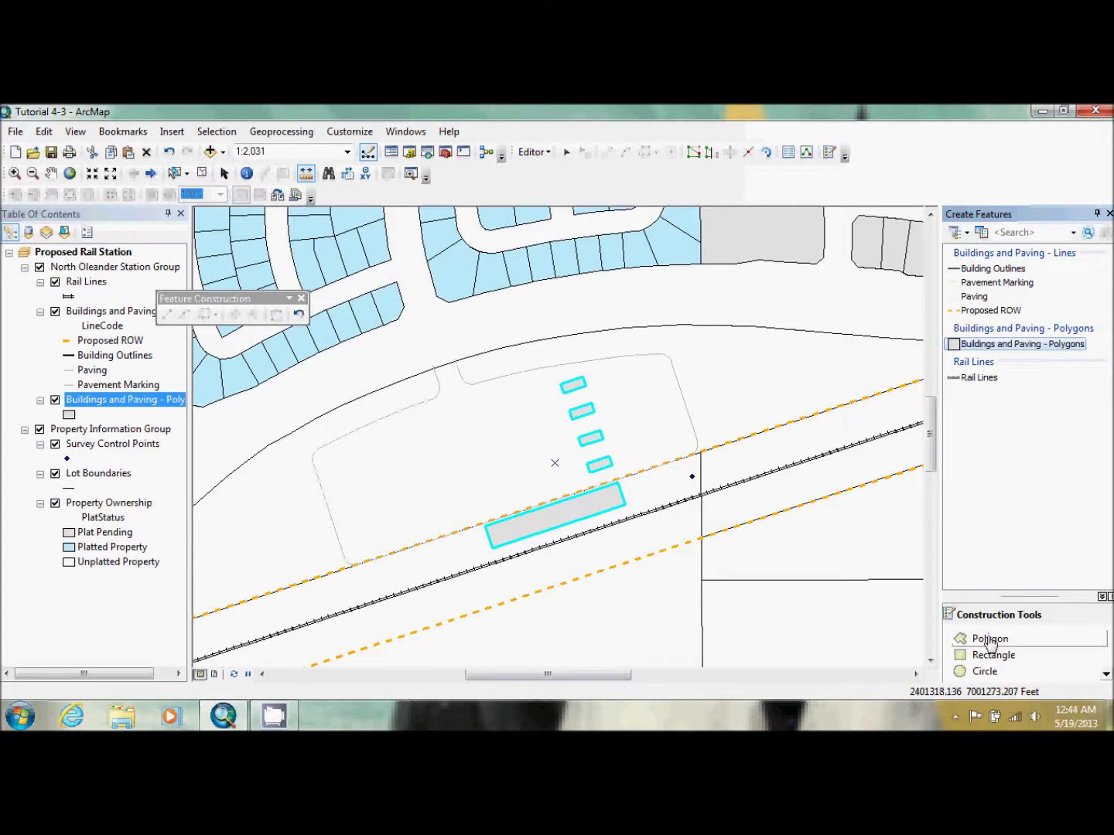
- Clear the selection and trace a new polygon around the parking lot outline
left_click(201, 173)
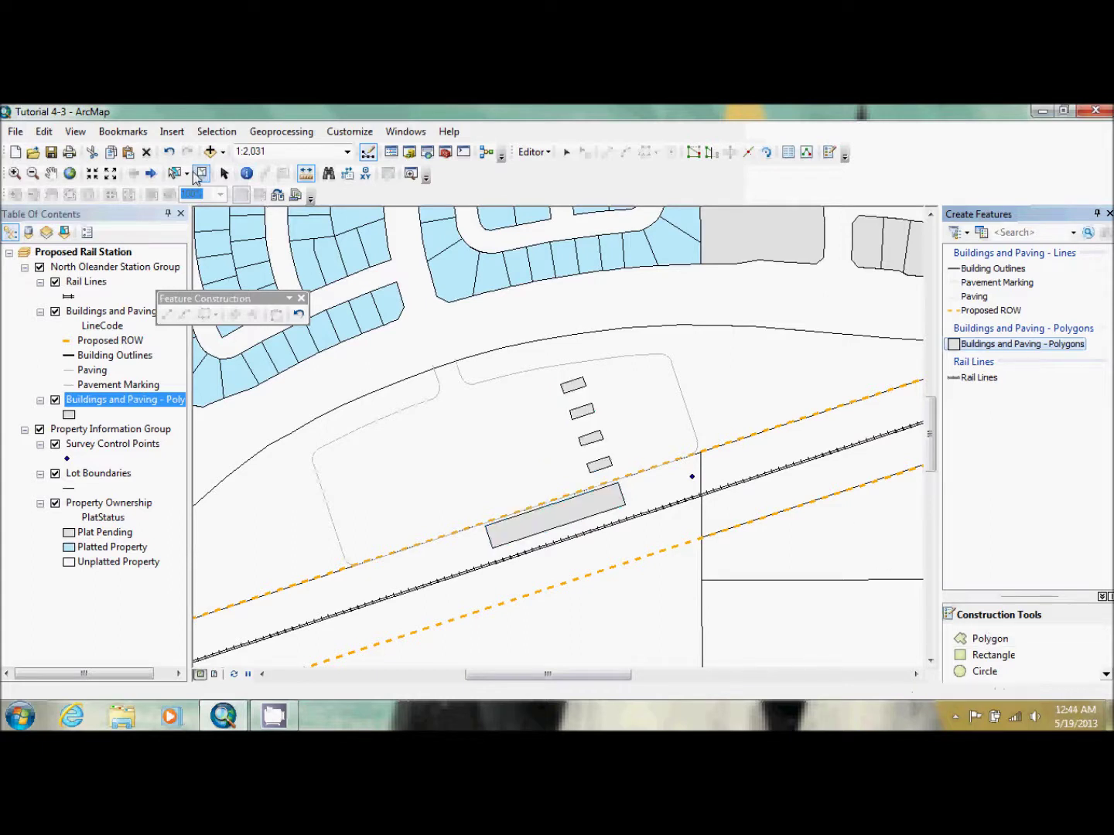
left_click(997, 639)
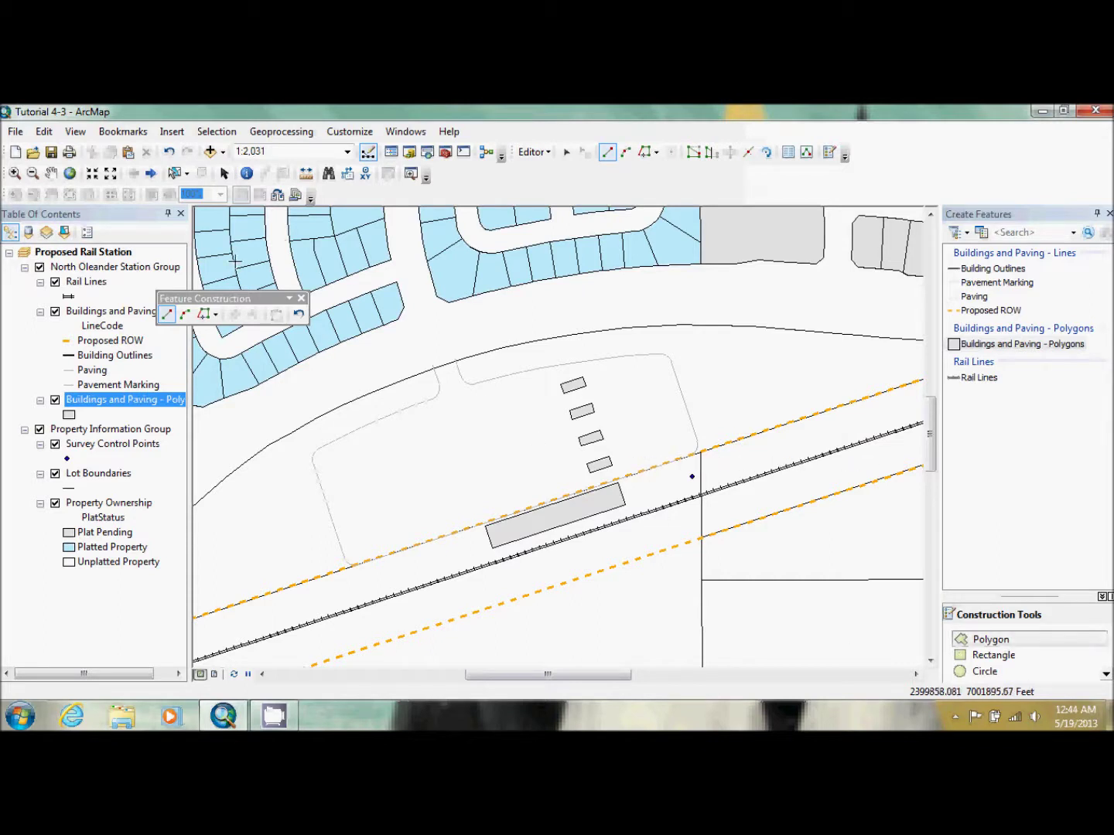
left_click(205, 316)
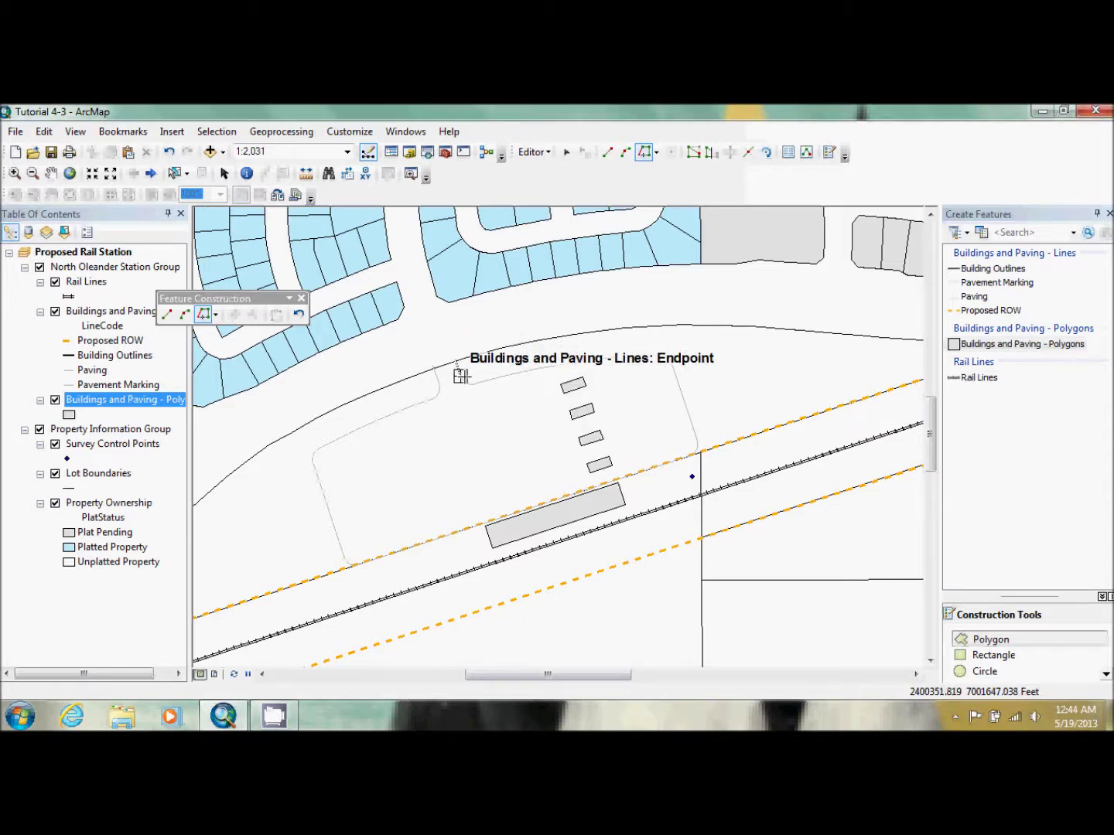
left_click(456, 359)
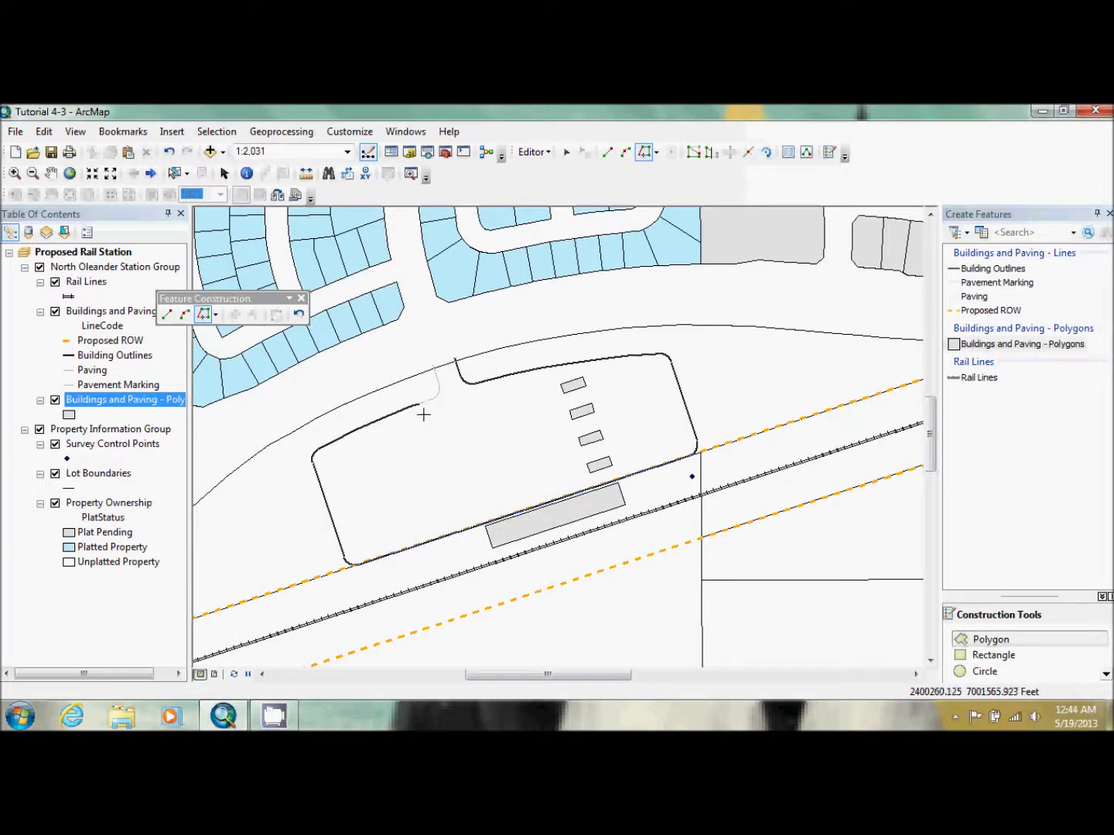
left_click(432, 365)
key("F2")
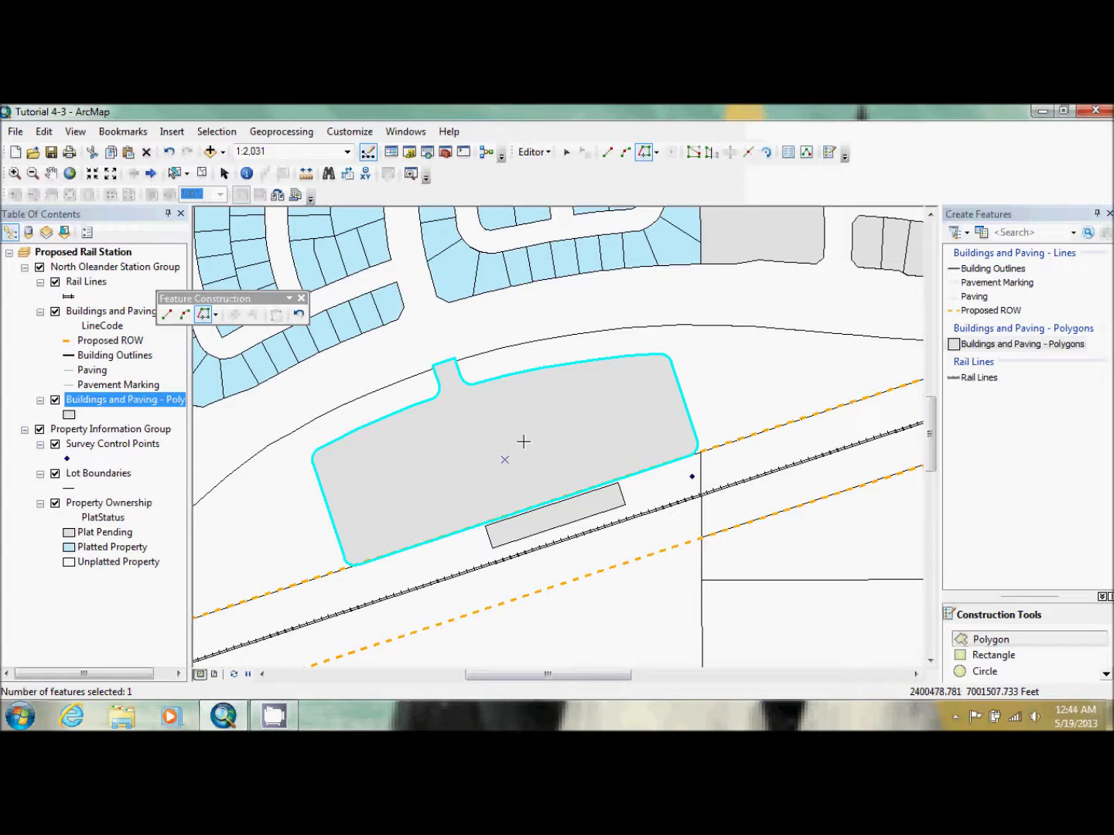
- Check the polygons attribute table to confirm the new Parking Lot feature
right_click(120, 402)
left_click(150, 394)
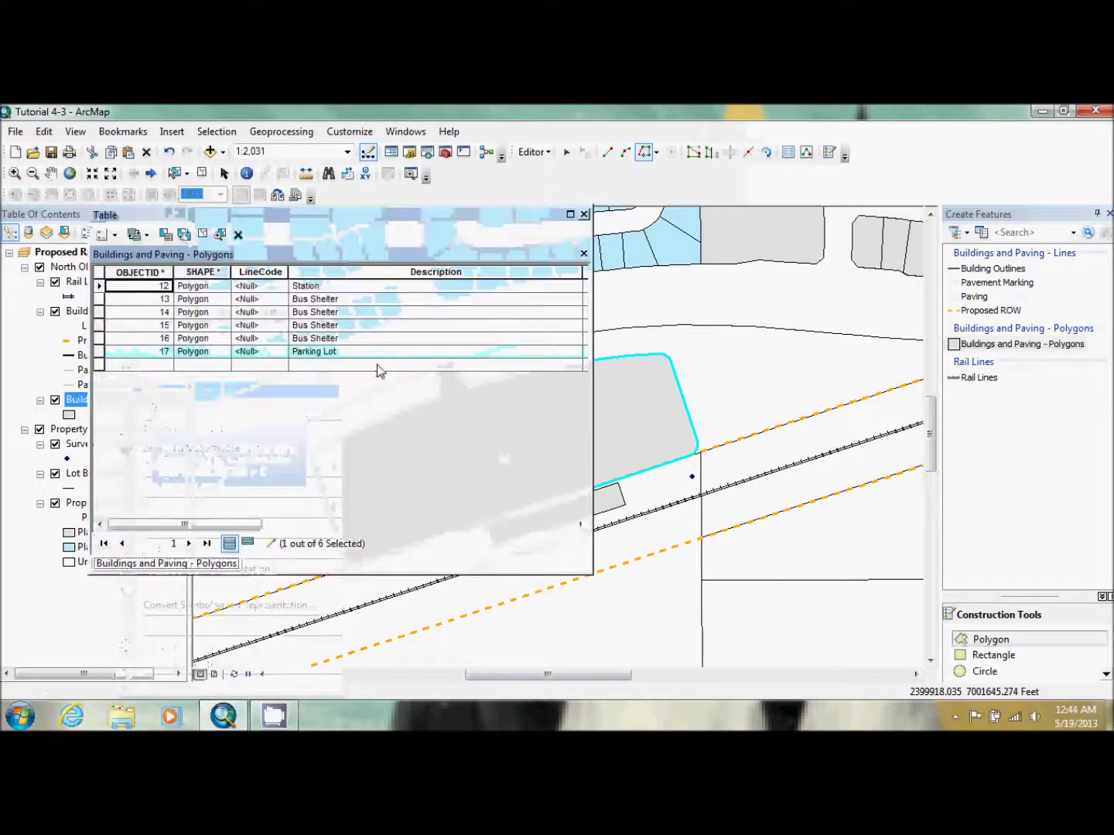
left_click(583, 215)
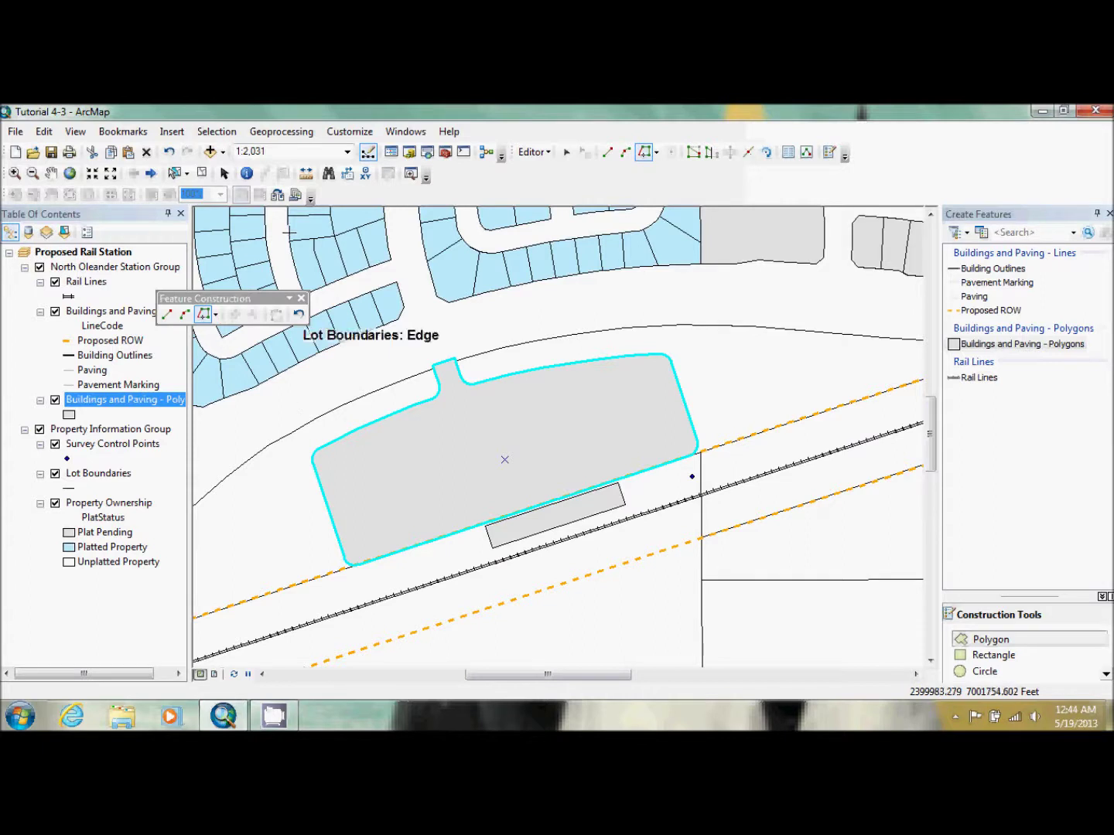
- Symbolize the polygons layer by unique Description values, excluding all other values
left_click(201, 173)
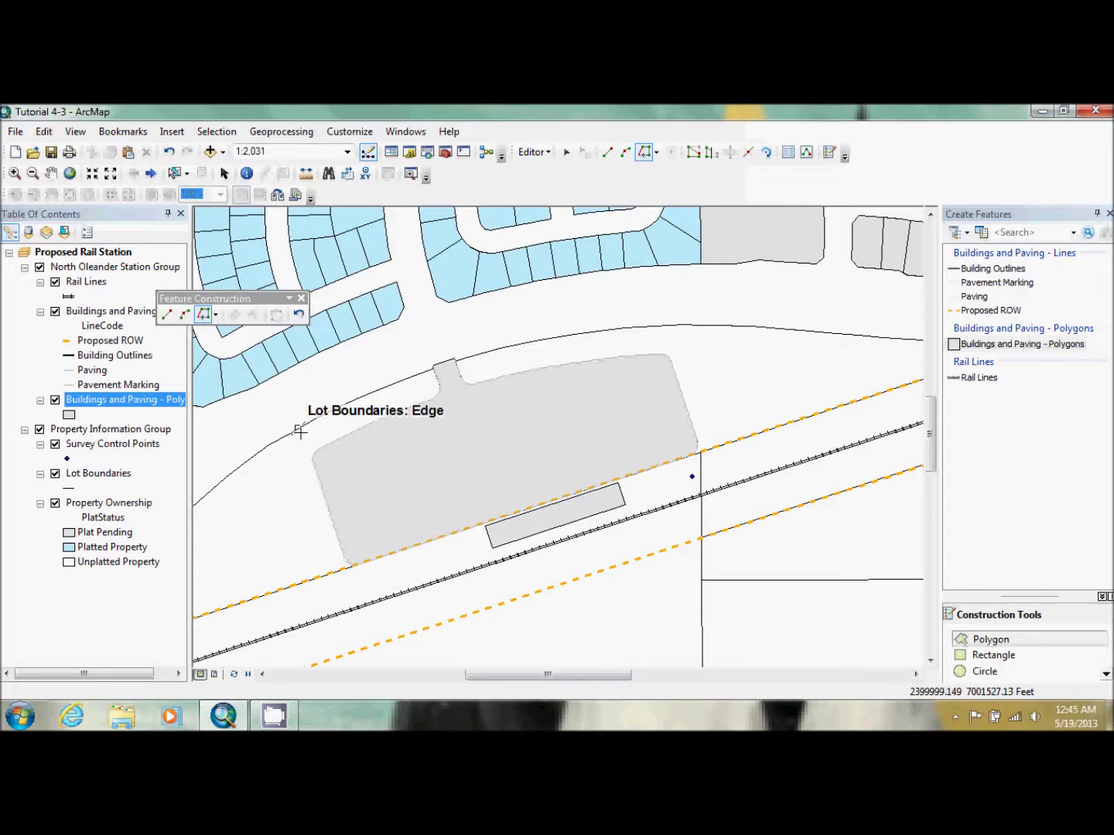
double_click(126, 402)
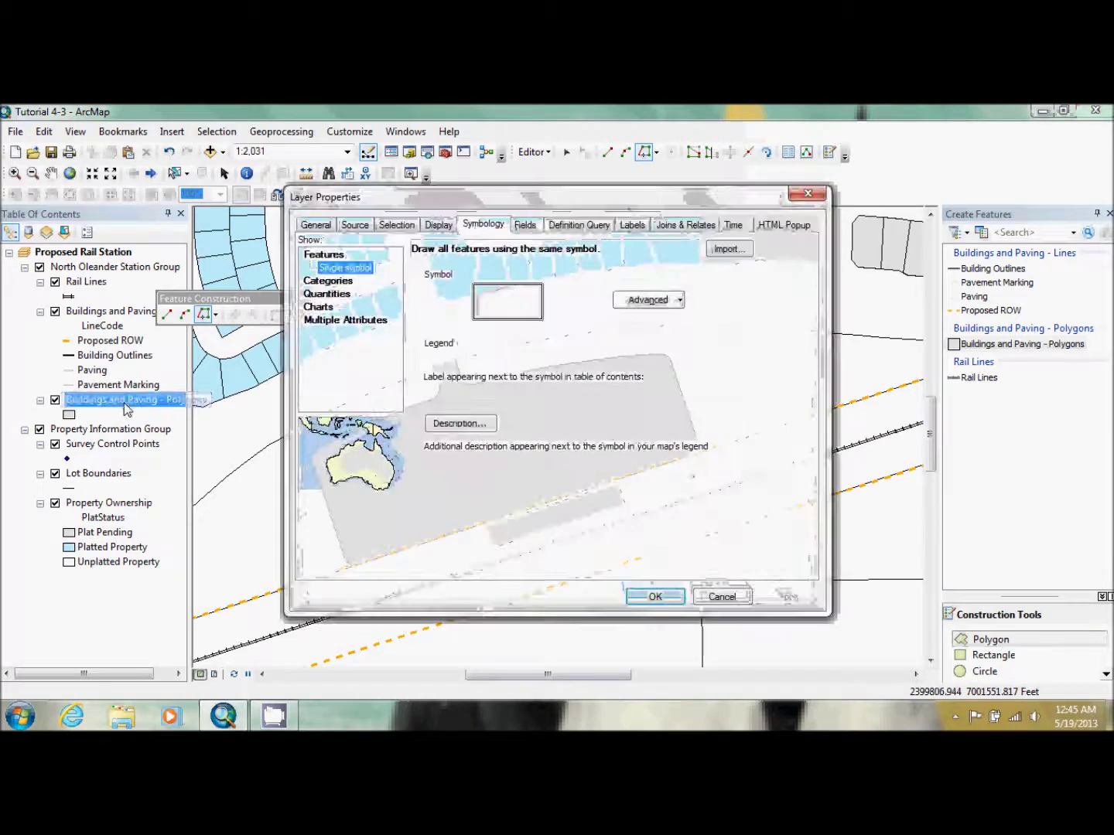
left_click(328, 283)
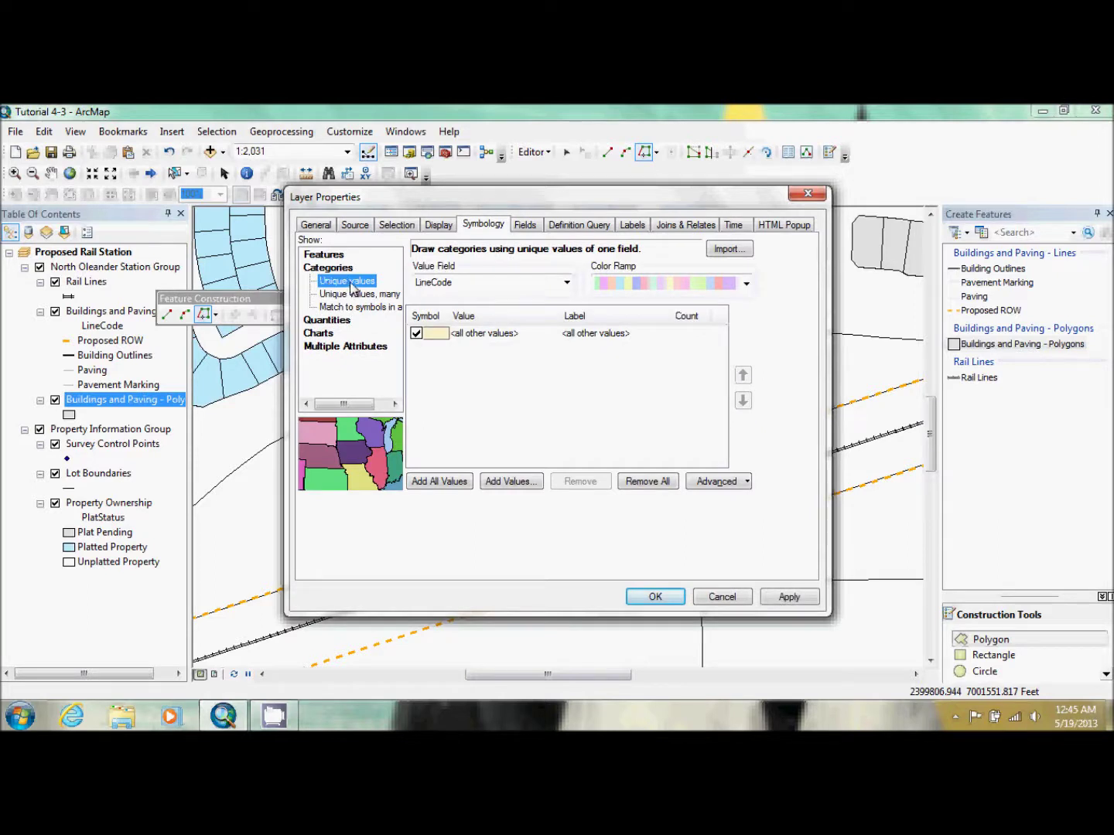
left_click(496, 284)
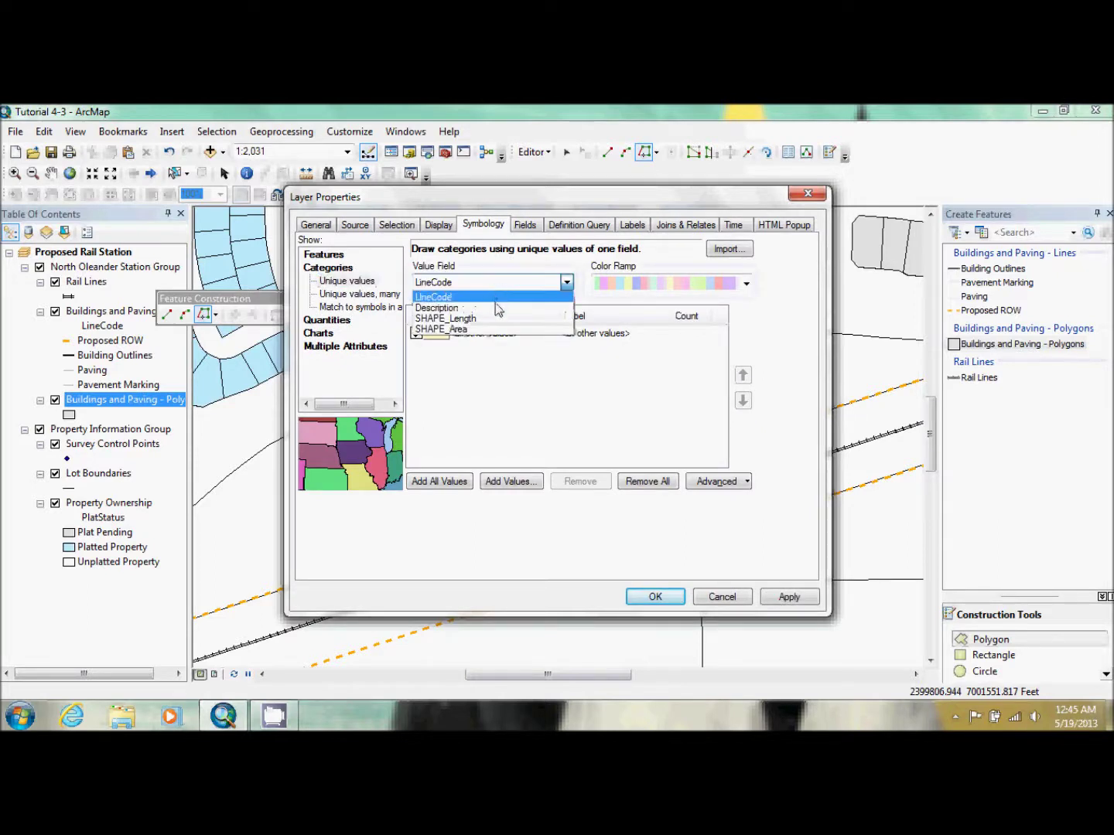
left_click(496, 307)
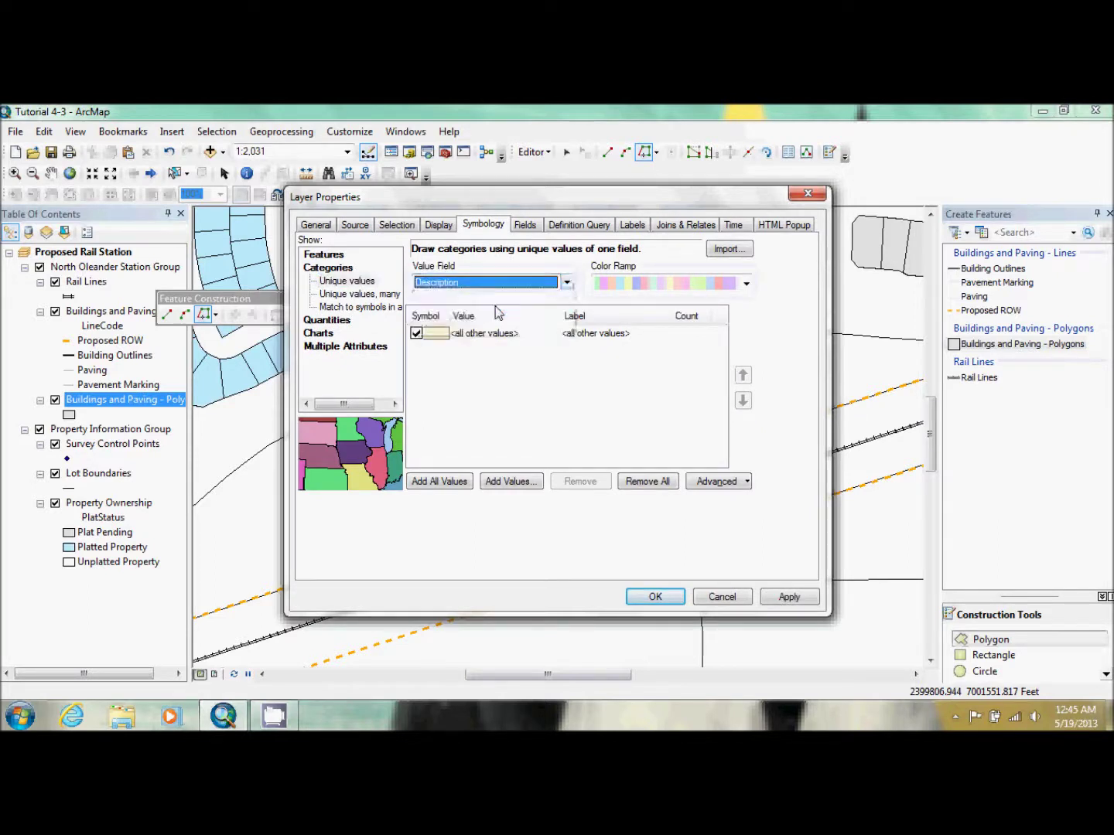
left_click(439, 481)
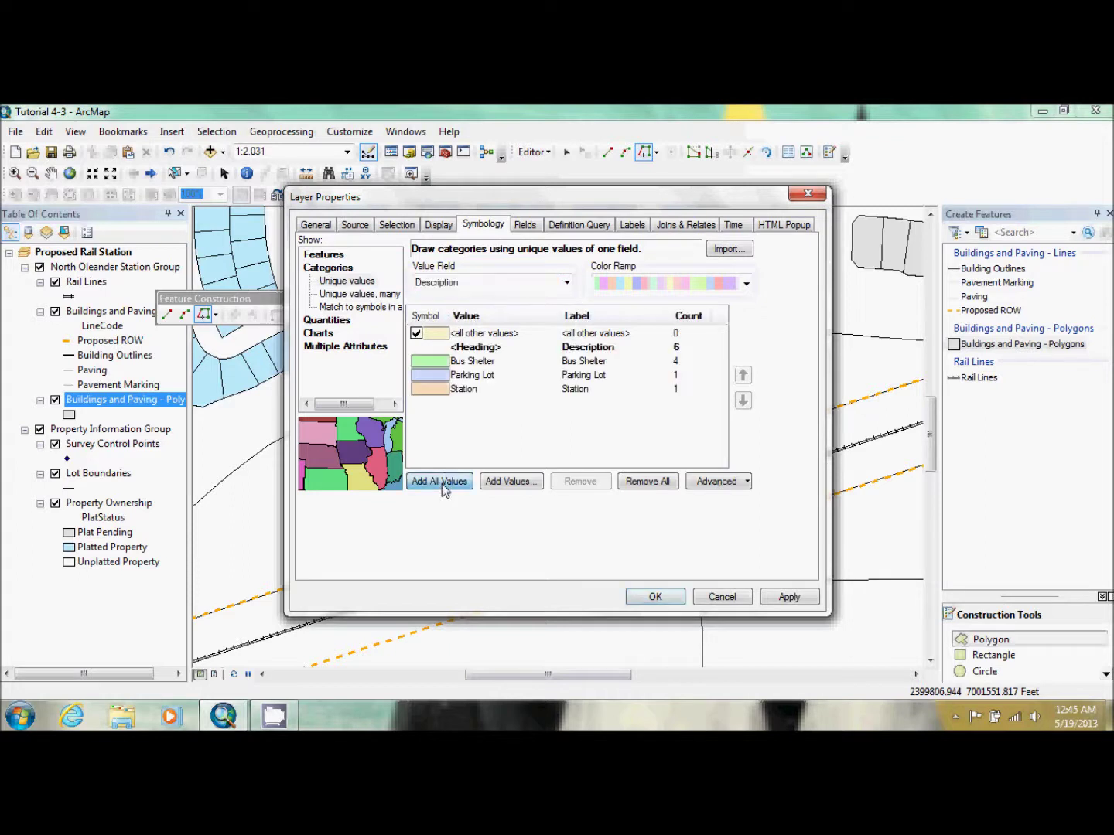
left_click(416, 333)
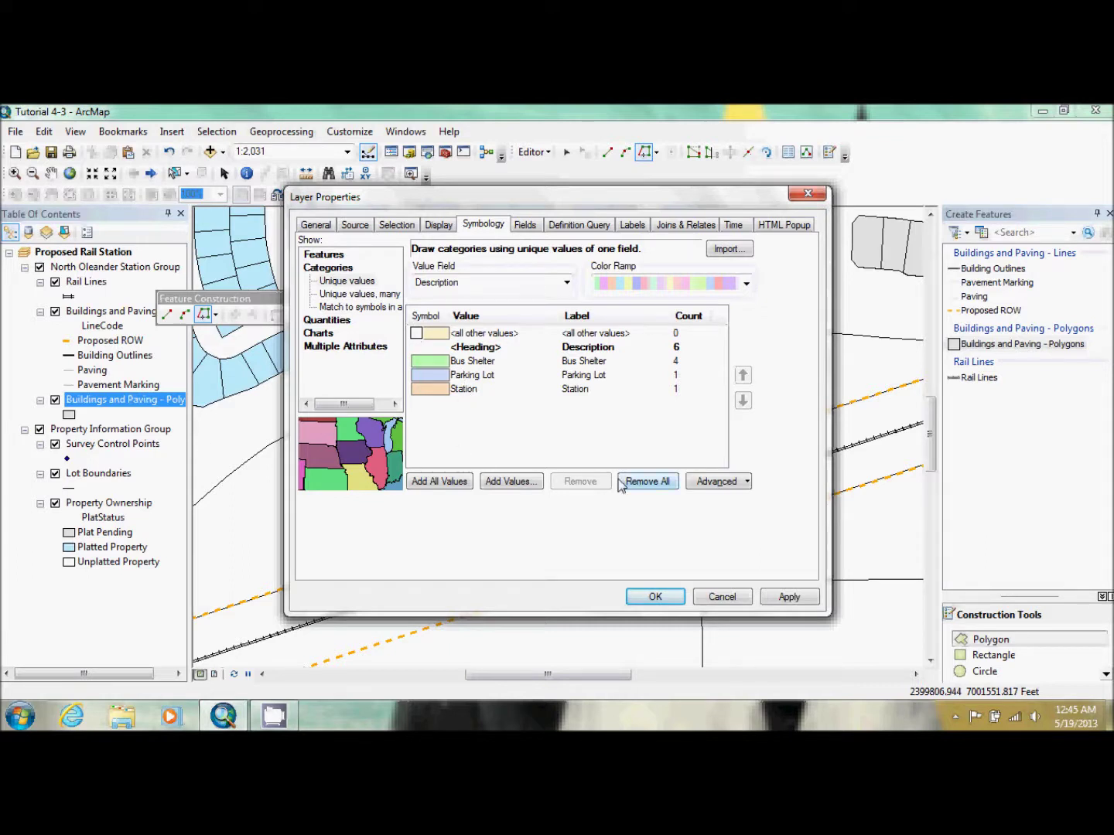
- Color Bus Shelter orange, Parking Lot grey and Station black, then apply
left_click(435, 364)
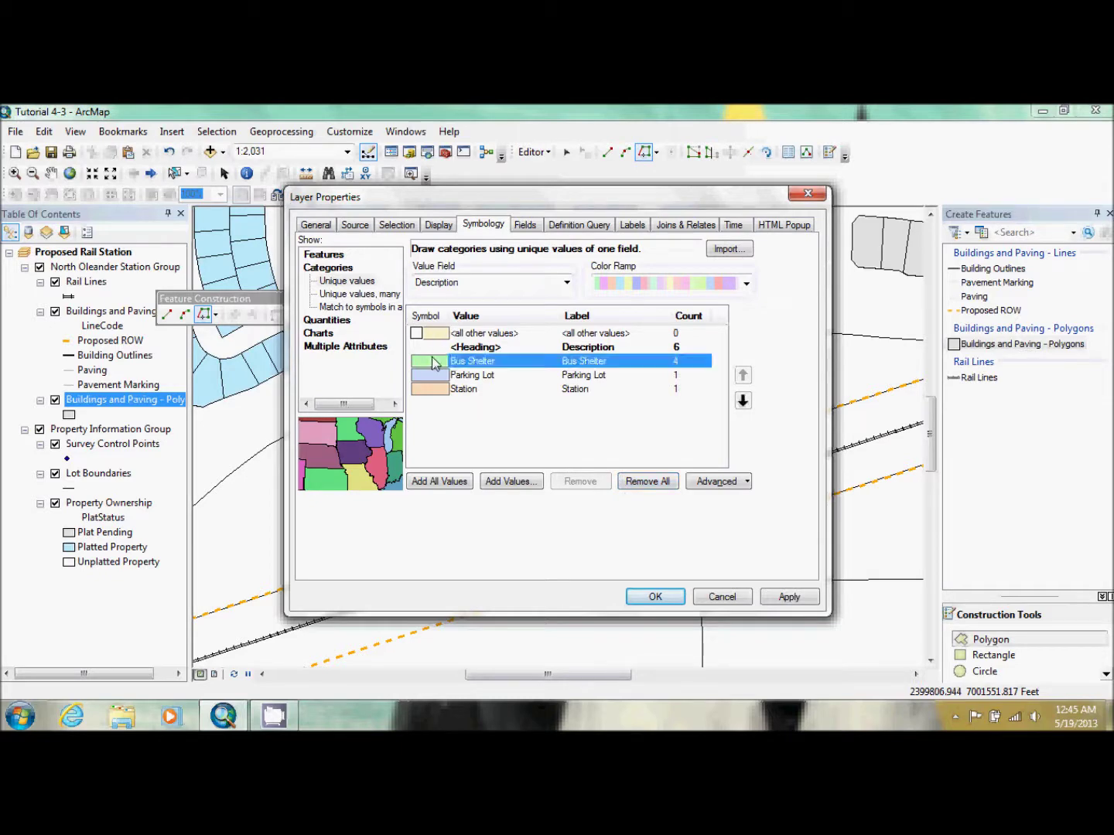
double_click(435, 363)
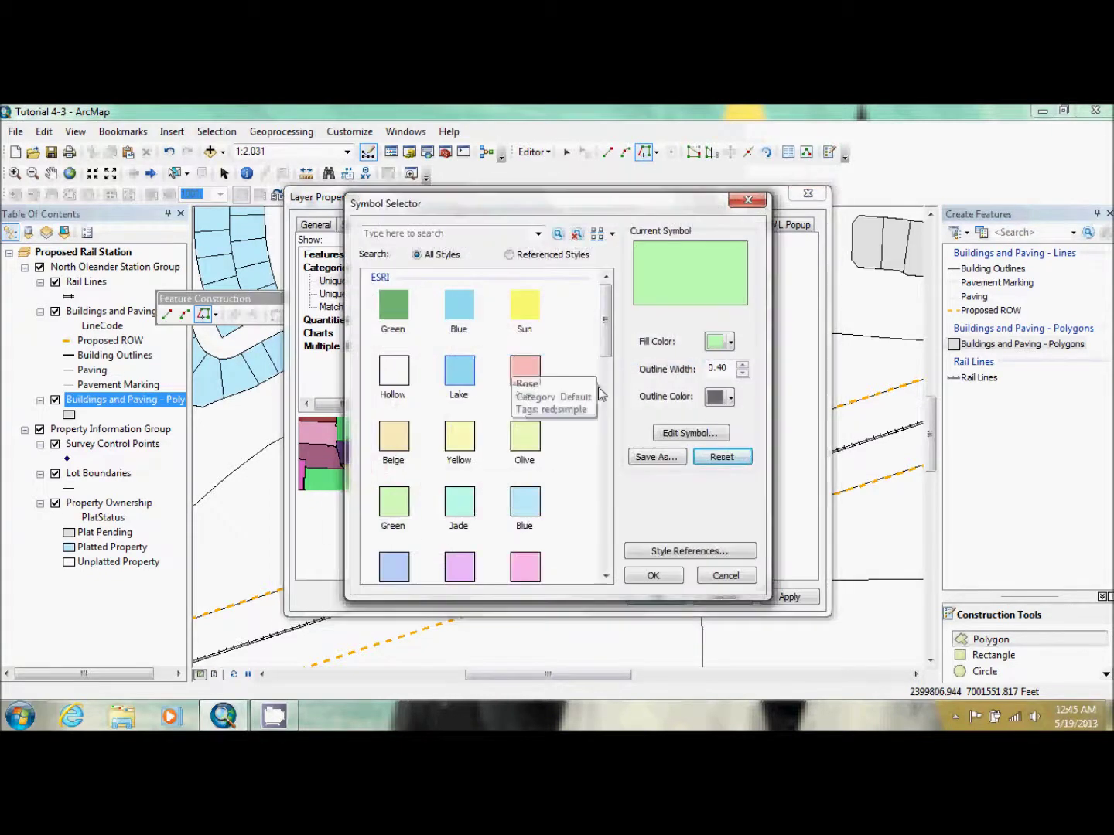
left_click(728, 342)
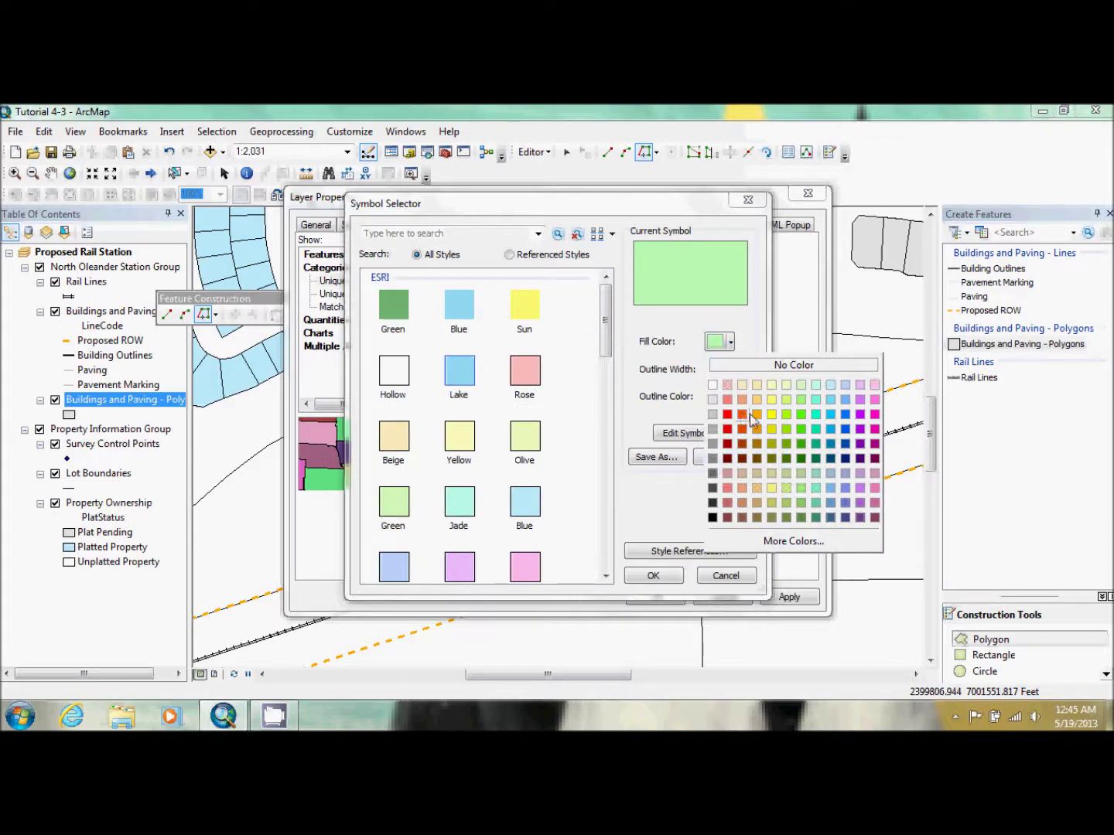
left_click(755, 416)
left_click(652, 575)
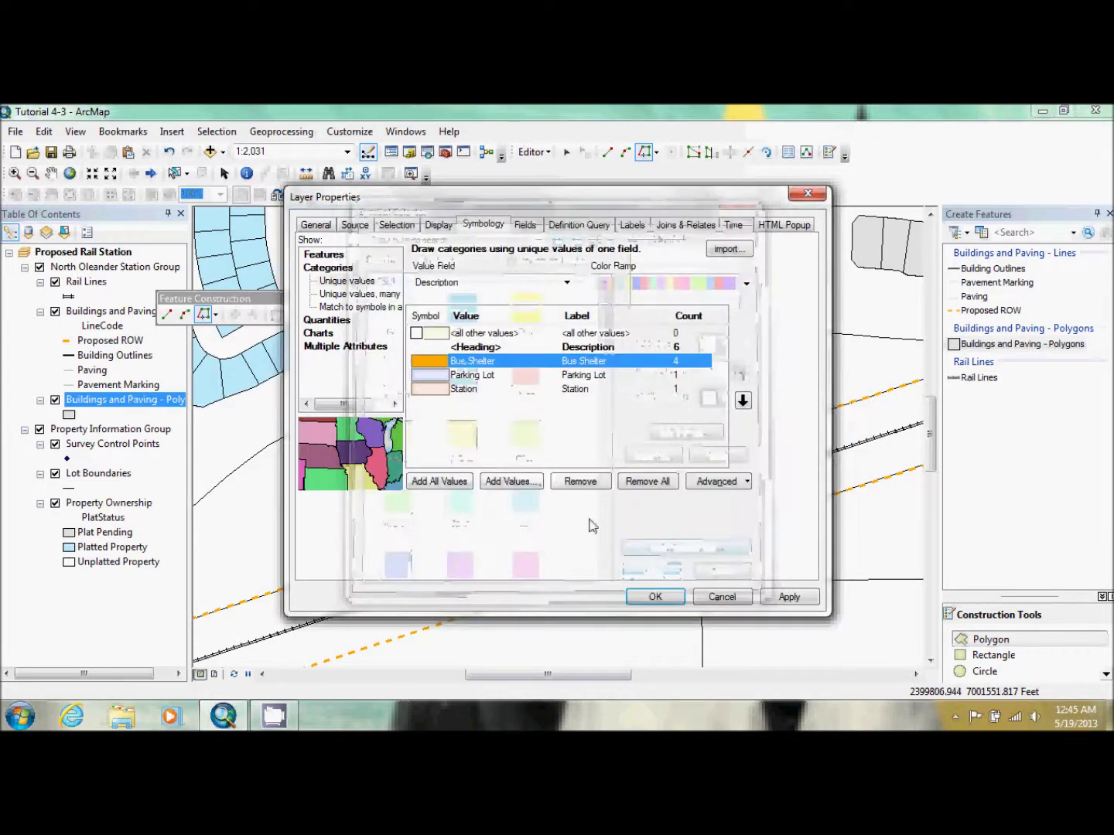
double_click(426, 379)
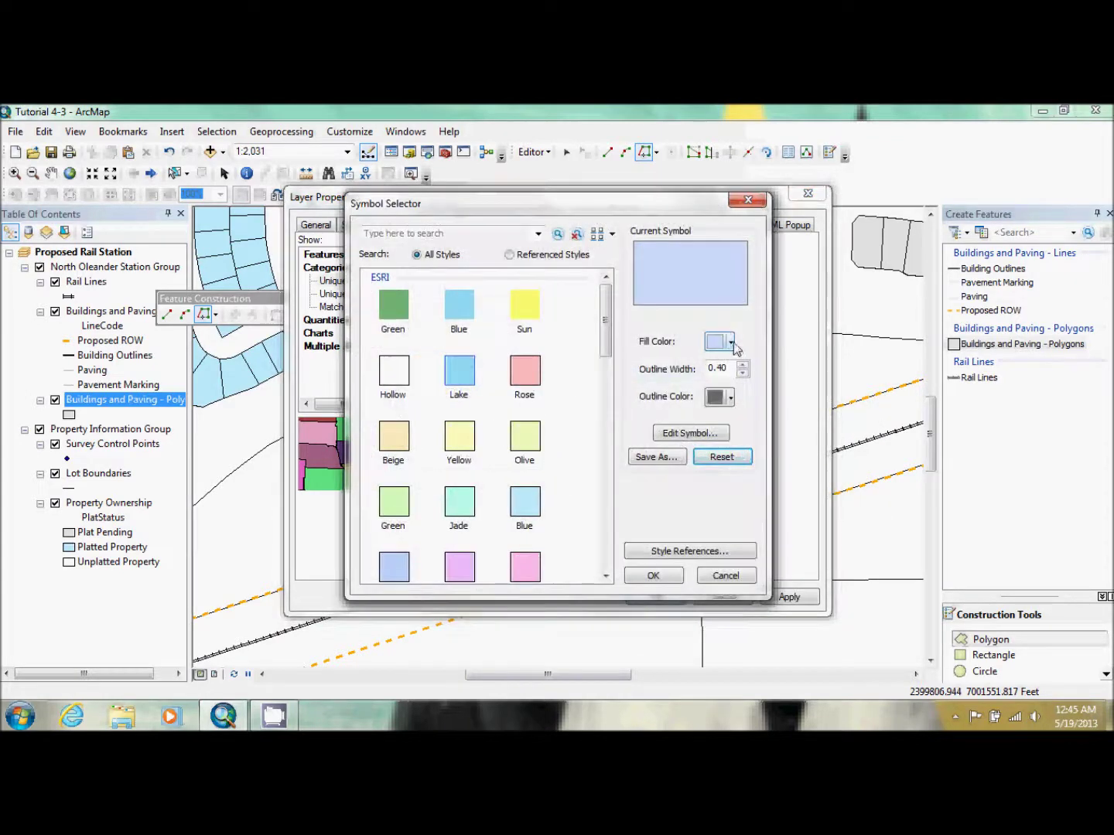
left_click(730, 342)
left_click(716, 435)
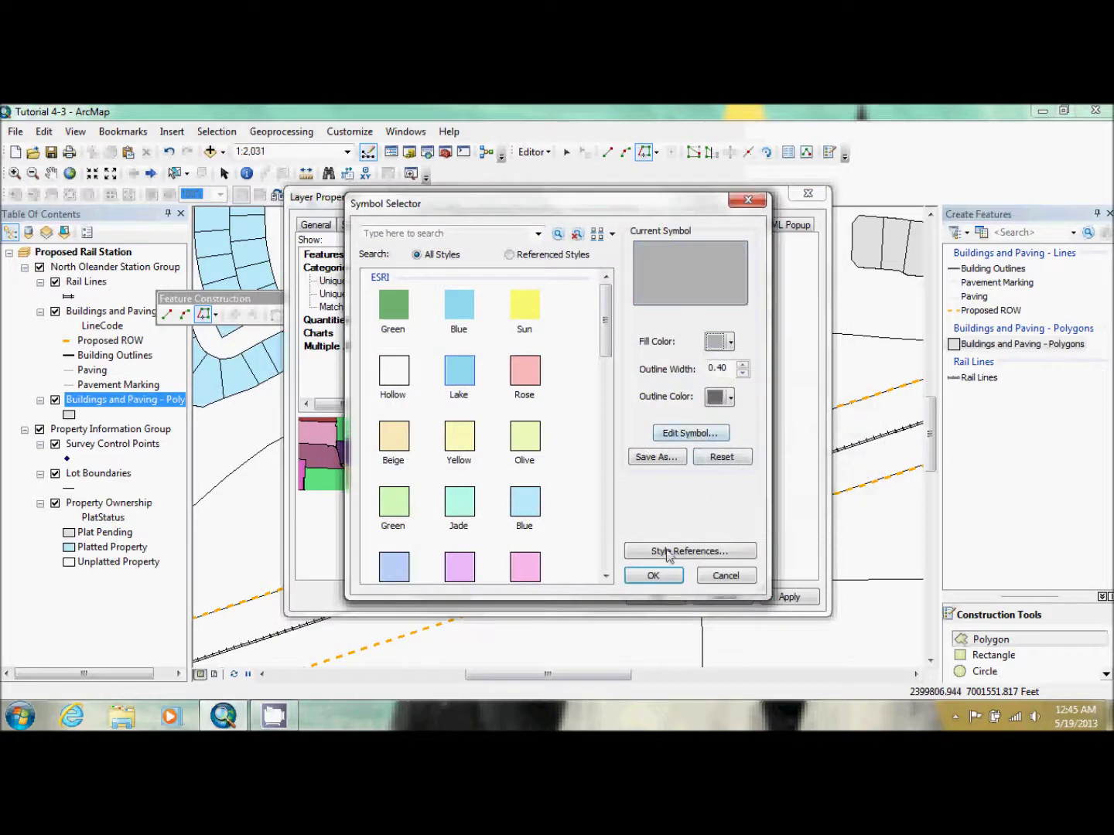
left_click(653, 574)
double_click(430, 389)
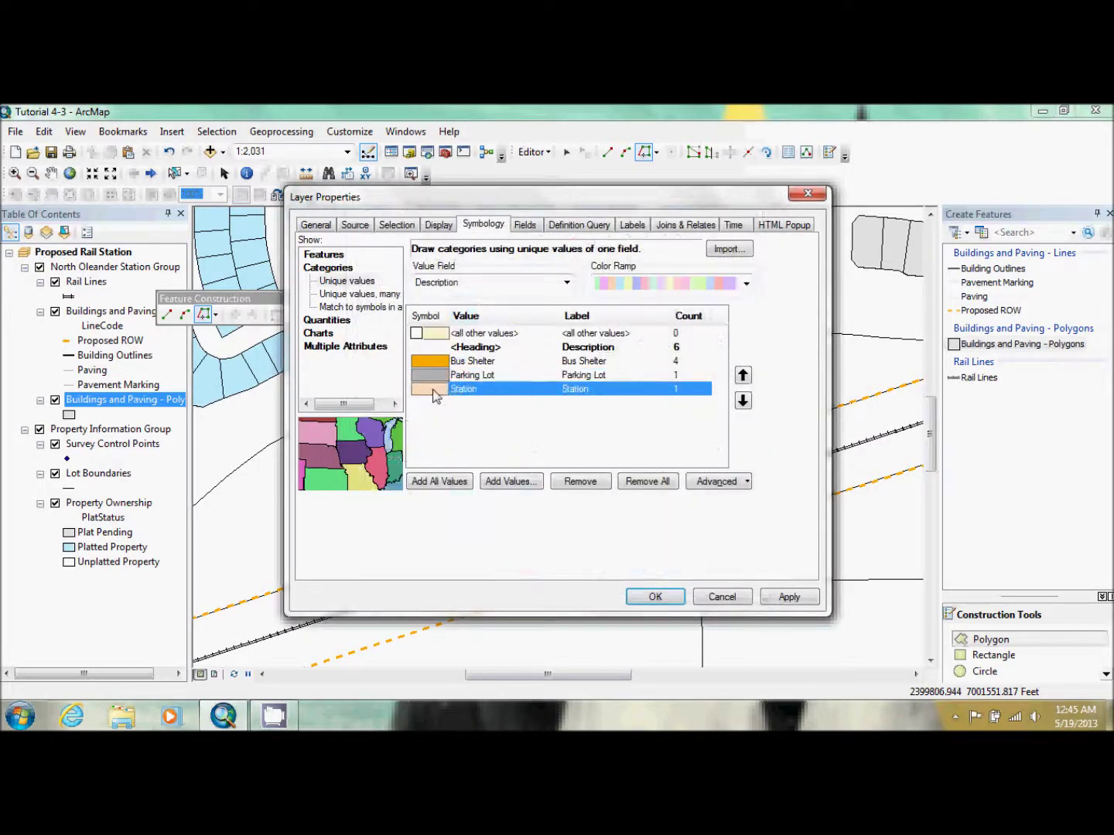
left_click(730, 343)
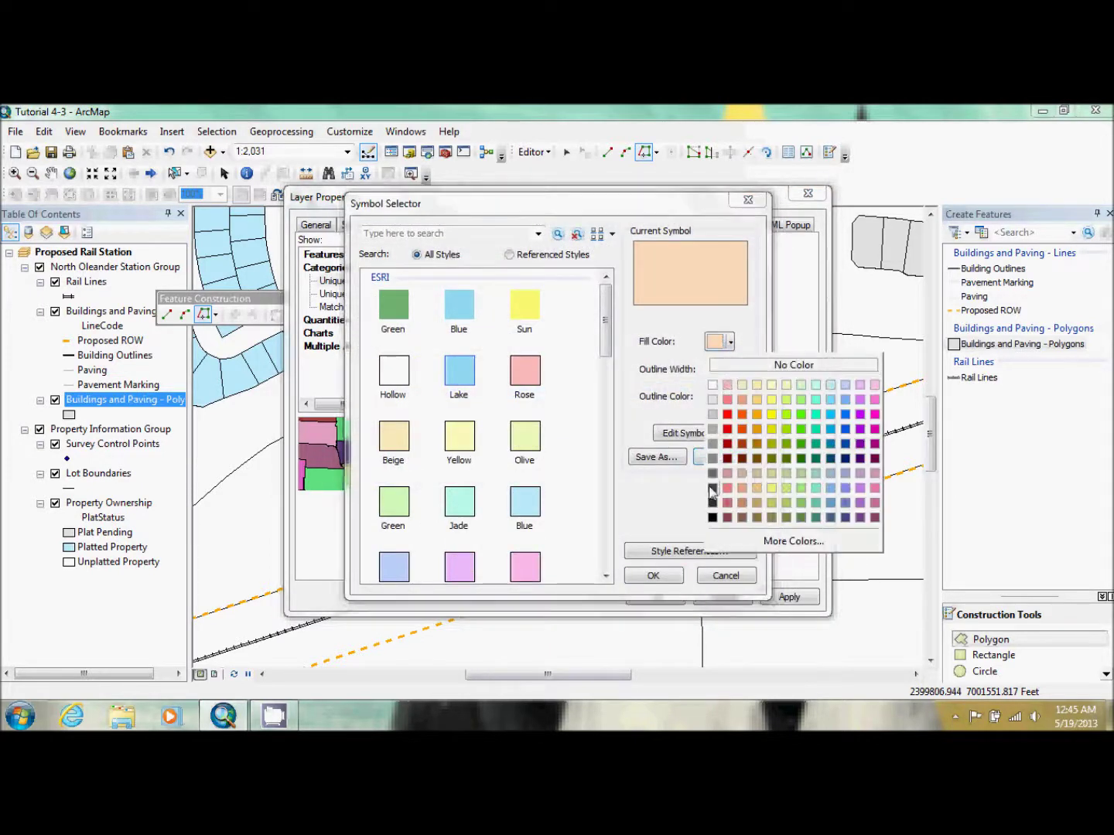
left_click(708, 528)
left_click(653, 576)
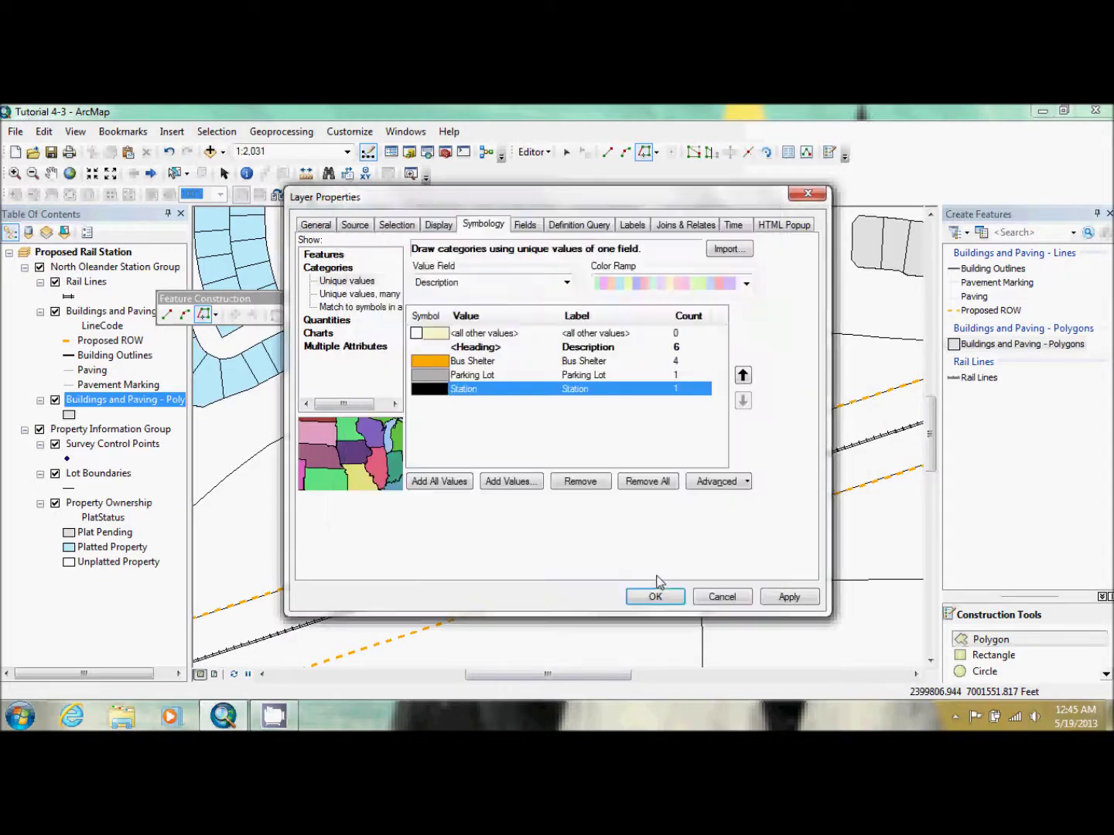
left_click(654, 597)
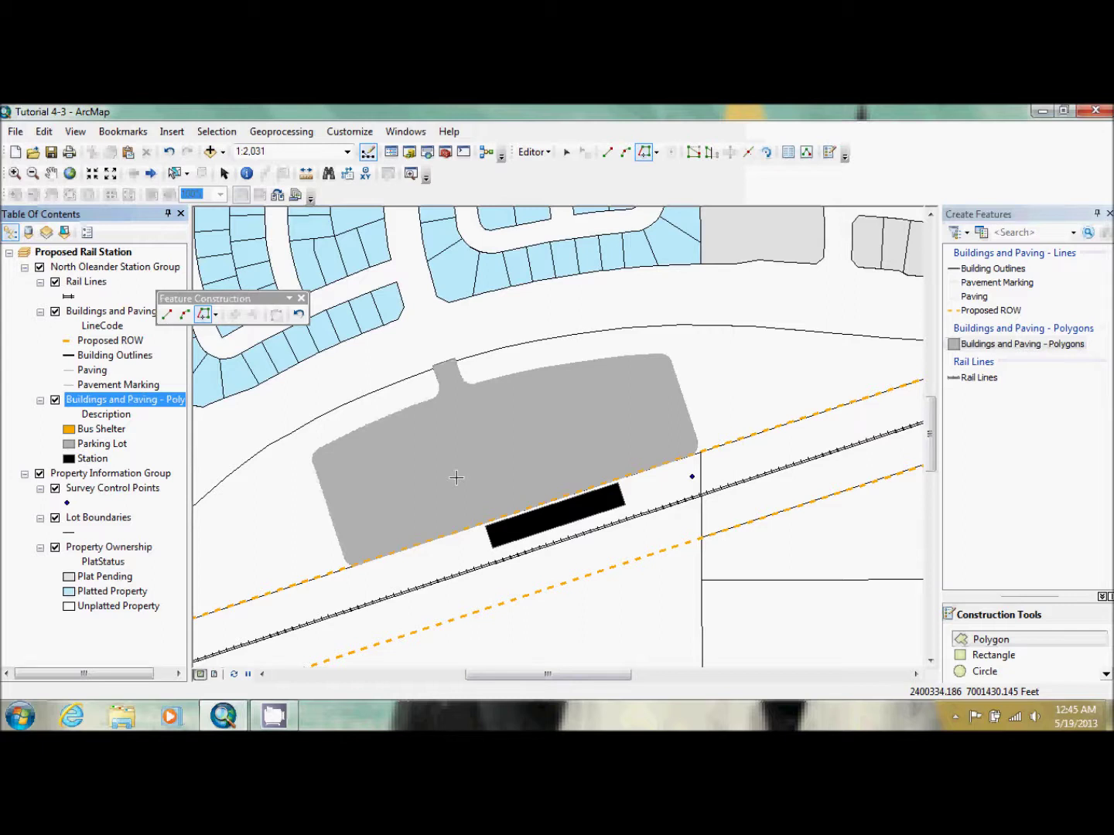
- Enable symbol levels and move Parking Lot to the bottom of the drawing order
double_click(119, 404)
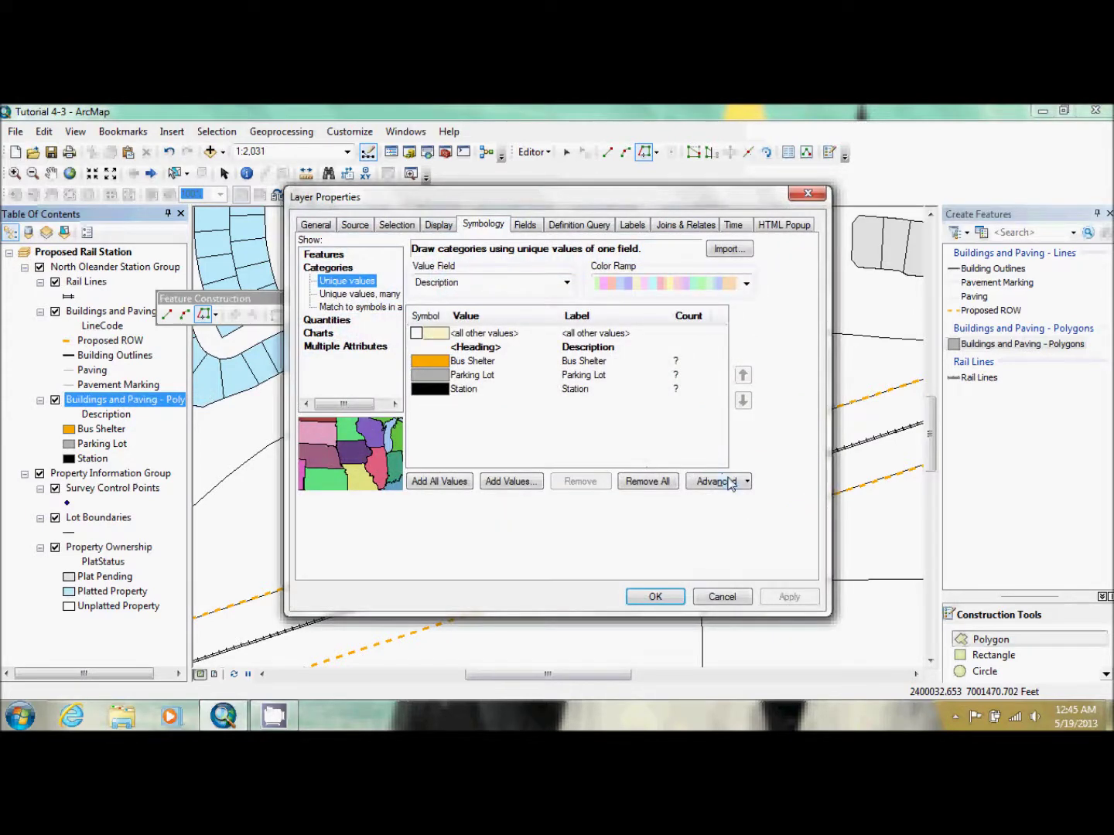
left_click(745, 483)
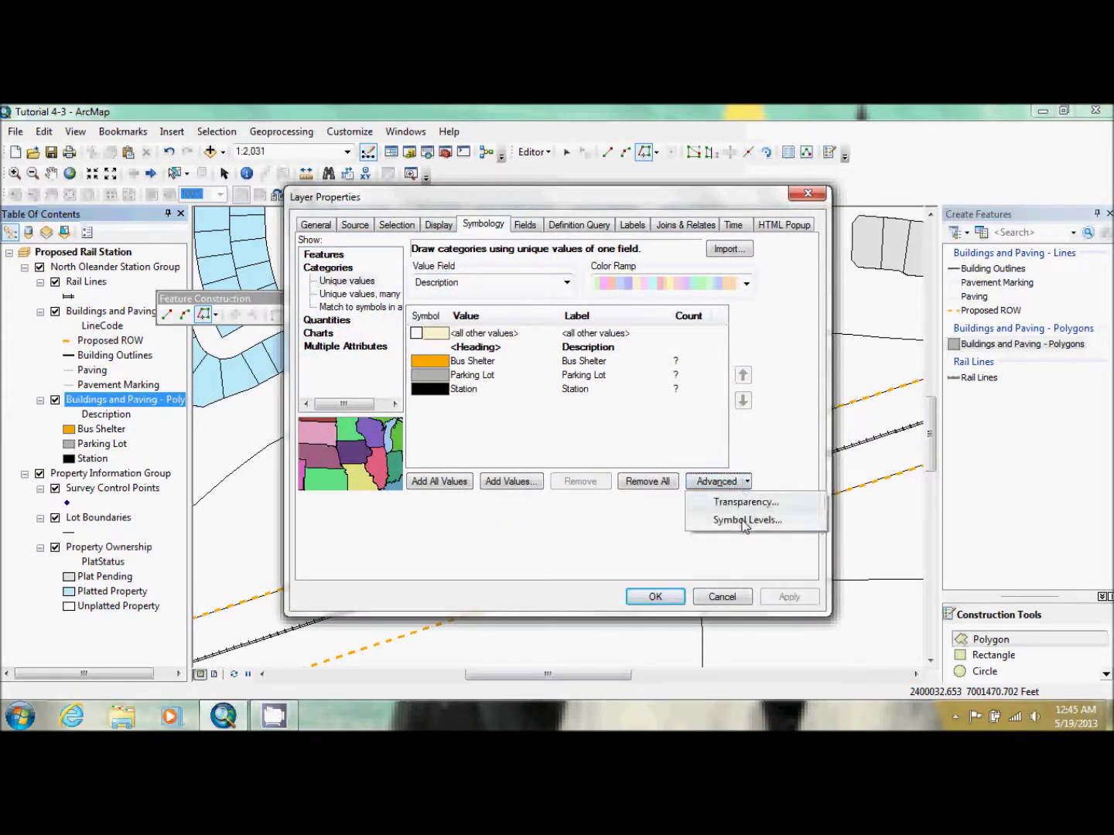
left_click(744, 520)
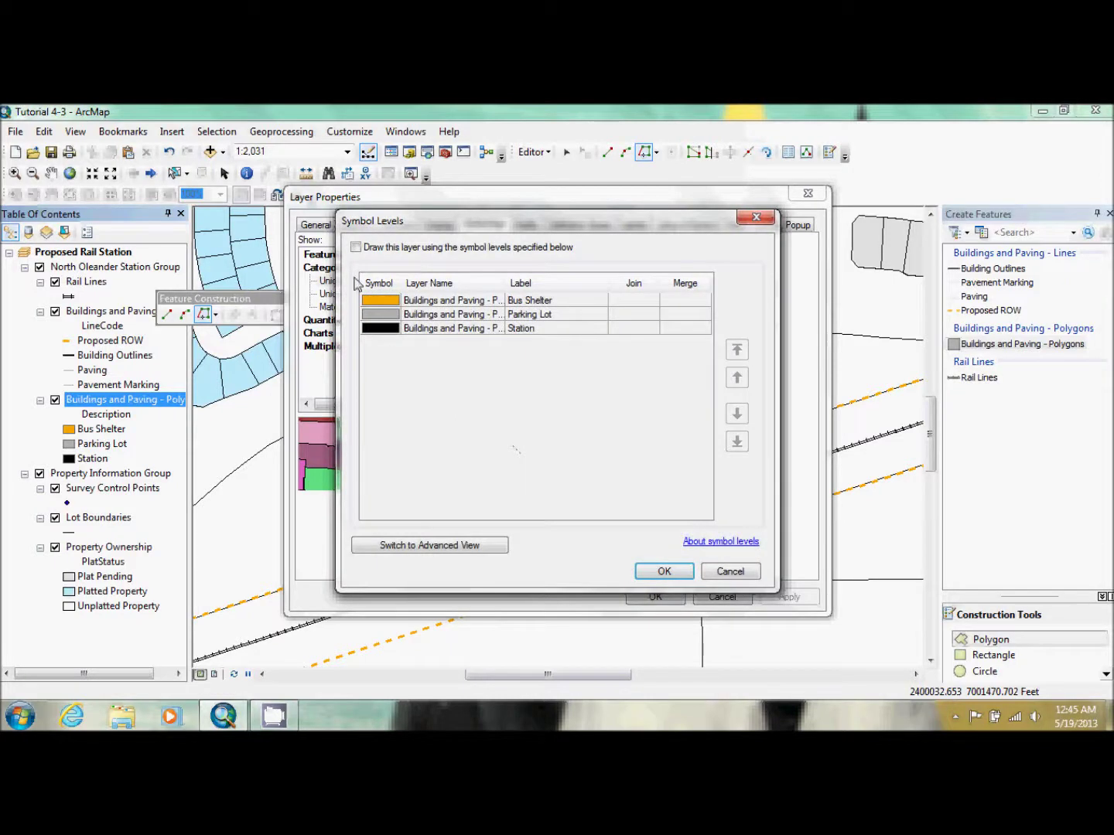
left_click(356, 247)
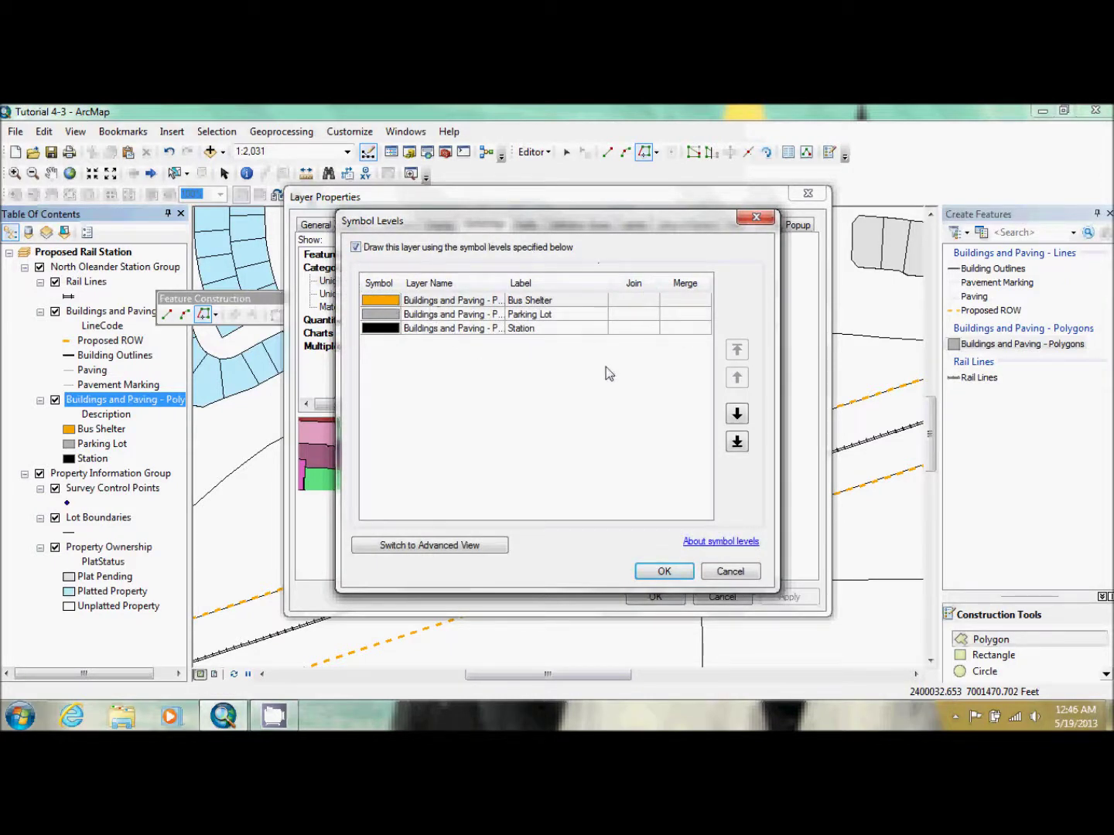
left_click(522, 315)
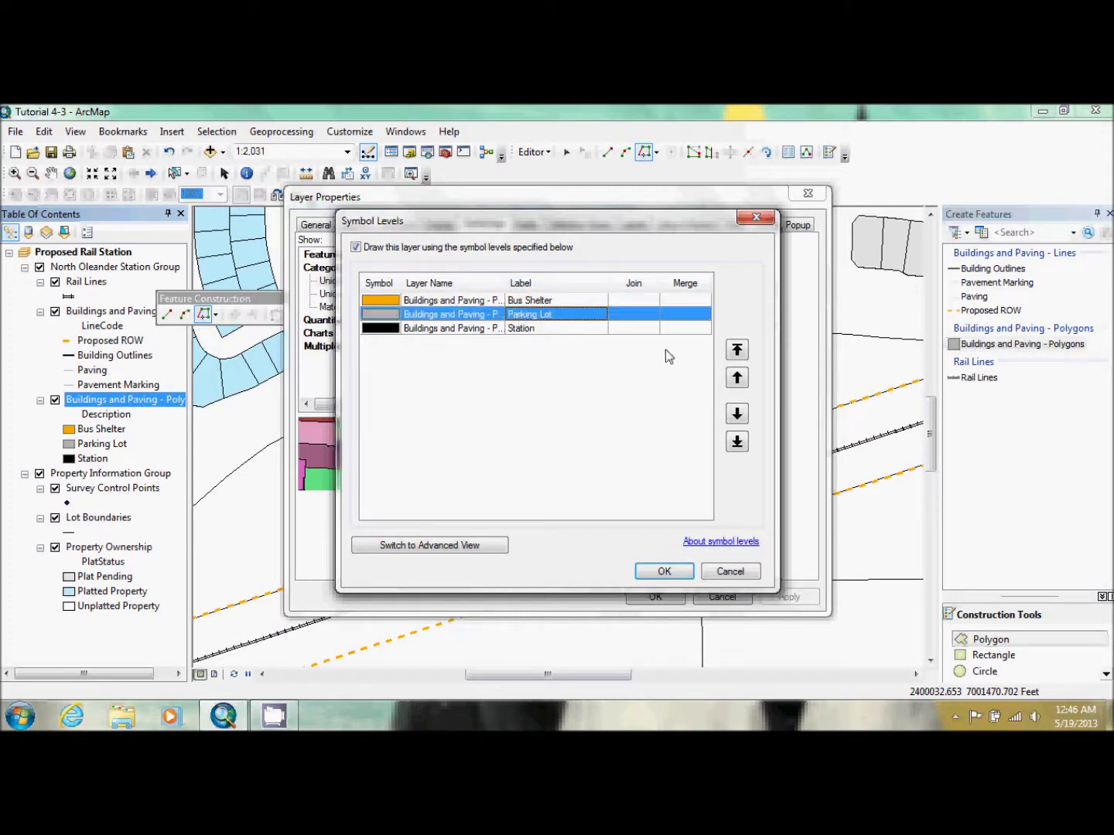
left_click(741, 415)
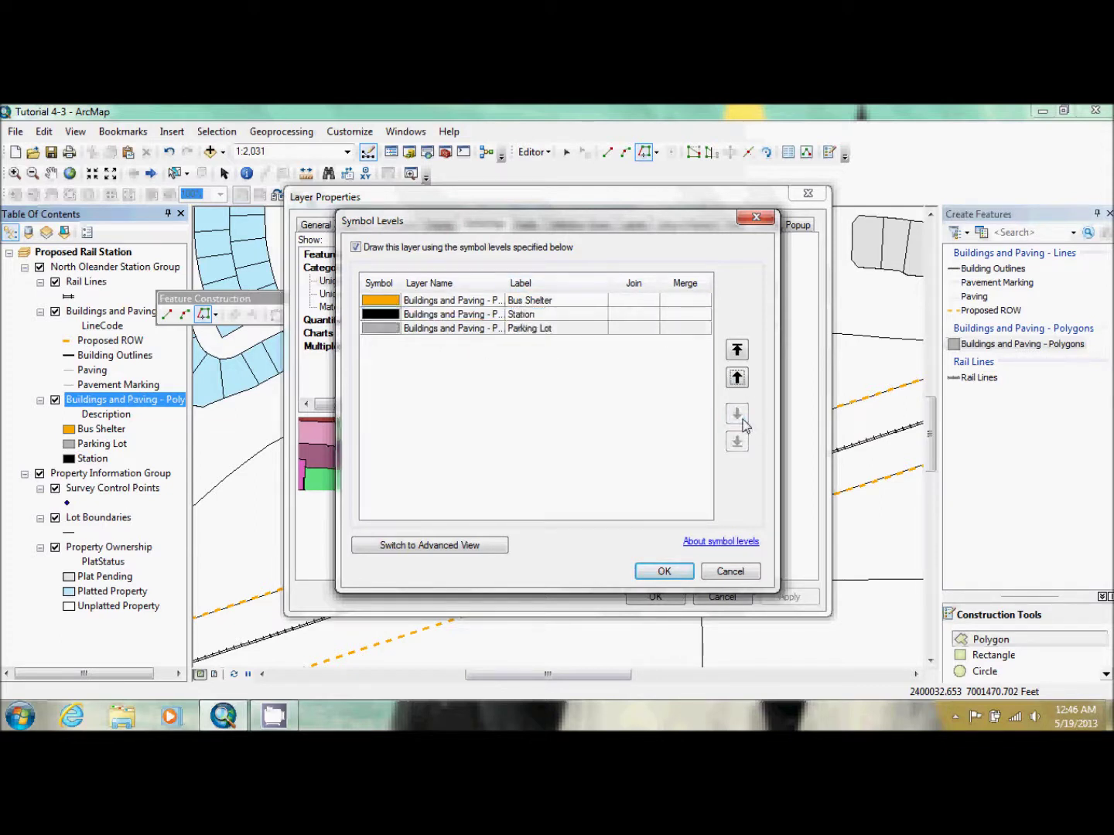
left_click(659, 574)
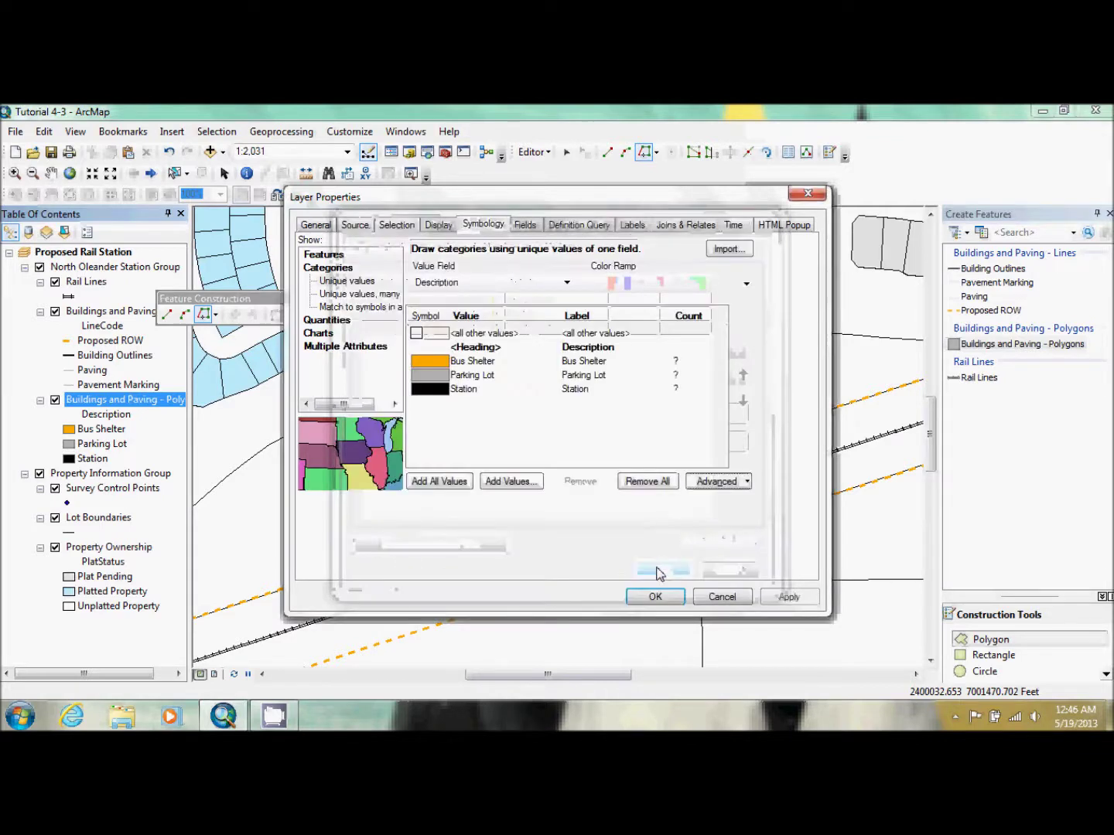
- Recheck the symbol level order and apply it to the map
left_click(742, 481)
left_click(741, 519)
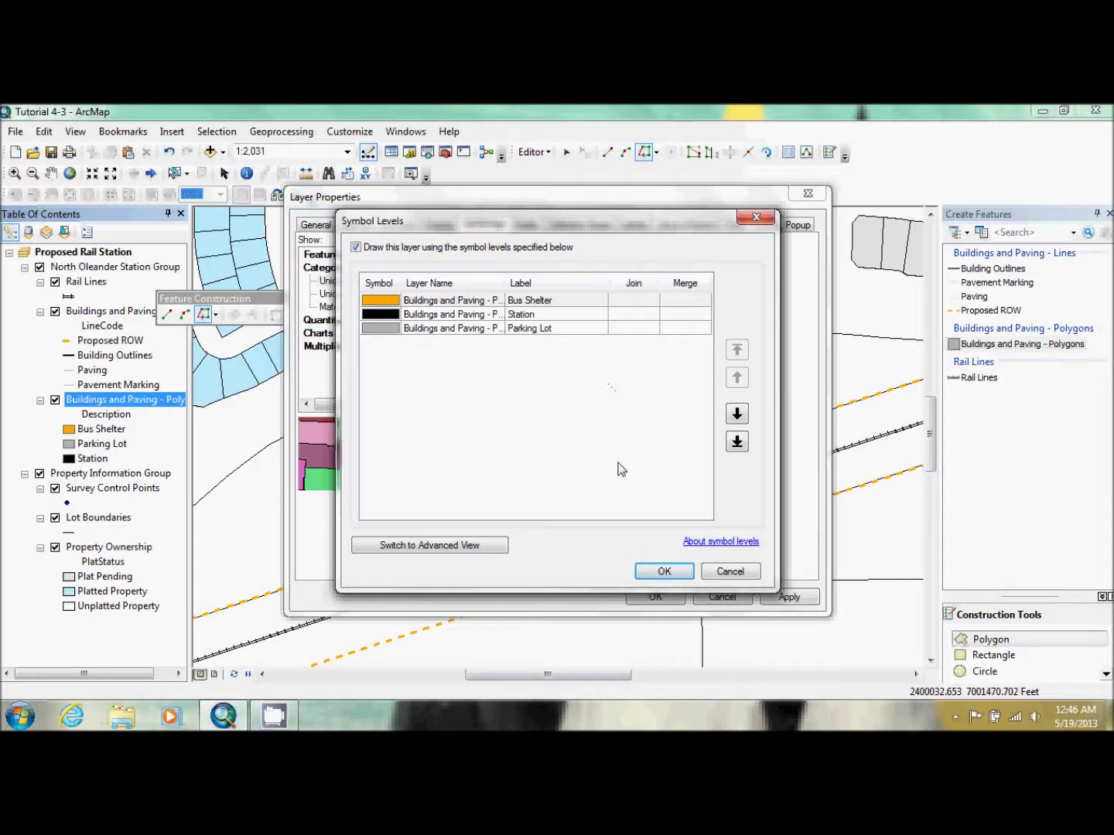
left_click(658, 572)
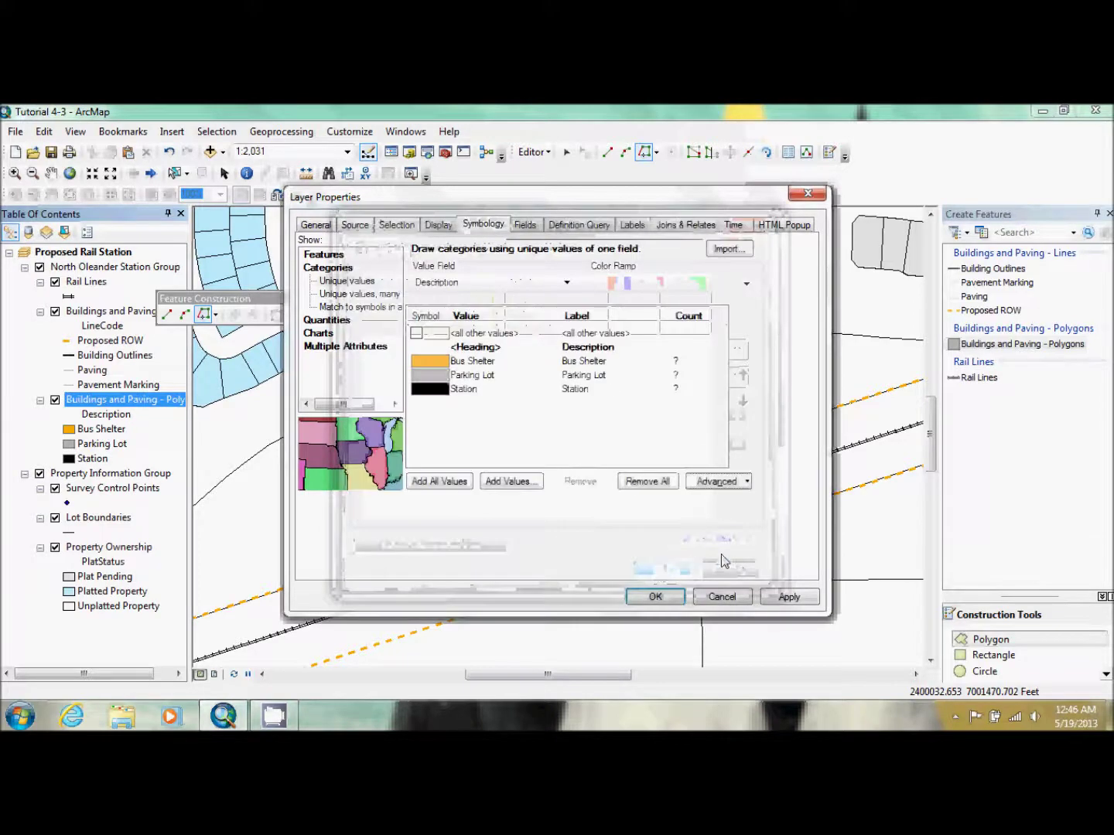
left_click(661, 597)
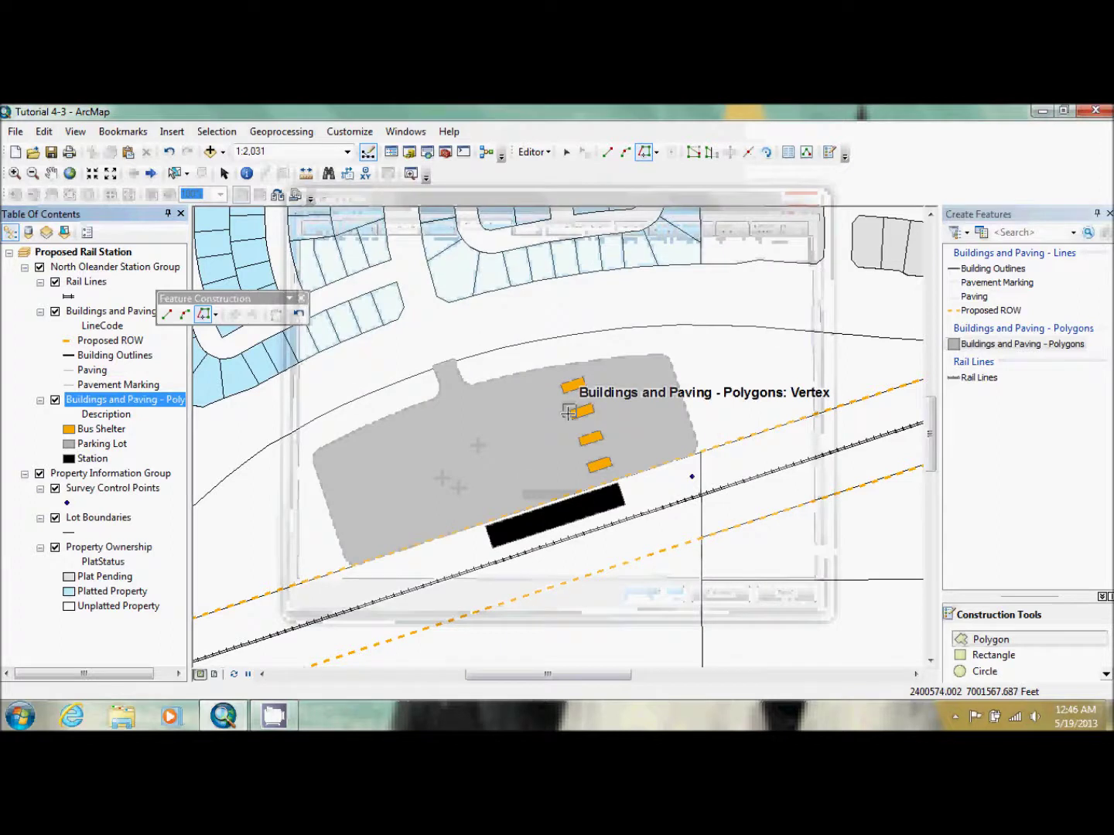